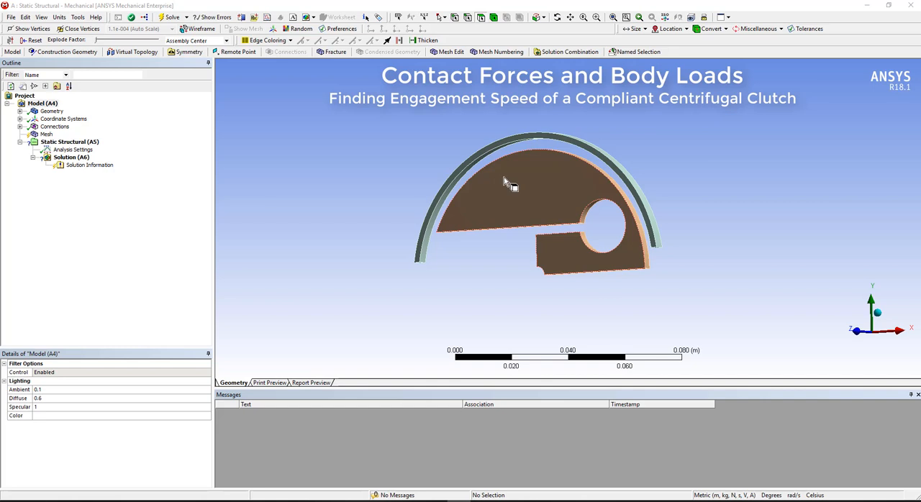
{"action": "middle_click_drag", "start_coordinate": [469, 127], "coordinate": [518, 127]}
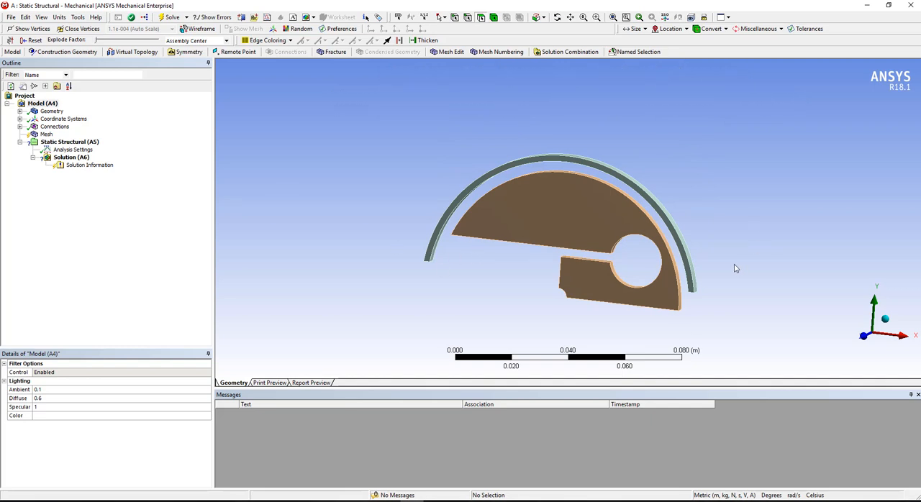
{"action": "middle_click_drag", "start_coordinate": [647, 258], "coordinate": [597, 281]}
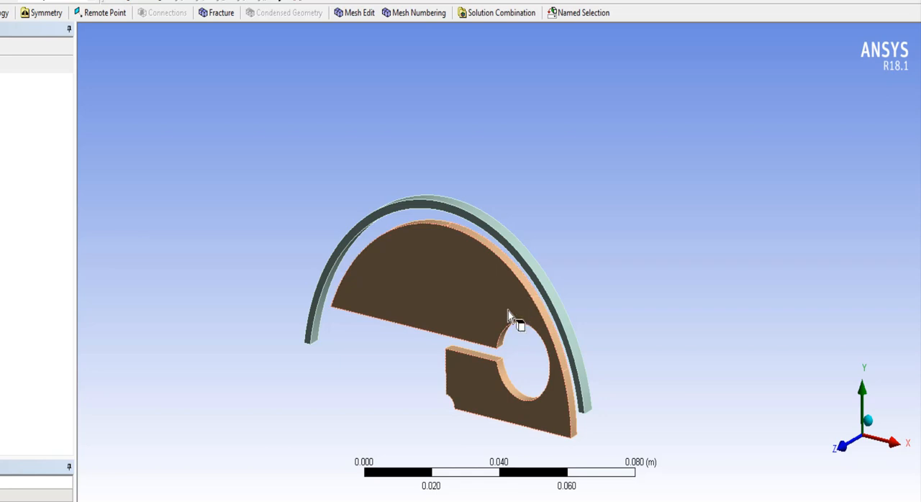
{"action": "middle_click_drag", "start_coordinate": [512, 316], "coordinate": [655, 268]}
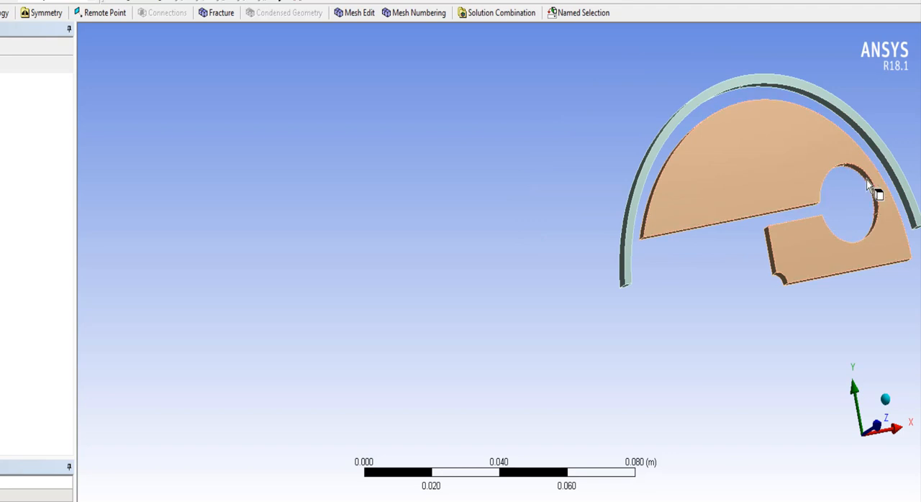
{"action": "middle_click_drag", "start_coordinate": [763, 236], "coordinate": [682, 275]}
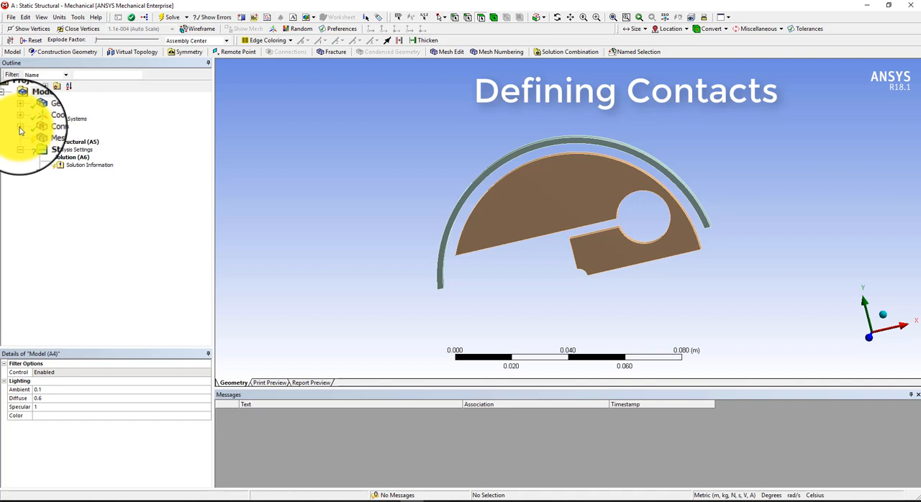
Add a manual frictional contact region to the model's Contacts group.
{"action": "left_click", "coordinate": [19, 127]}
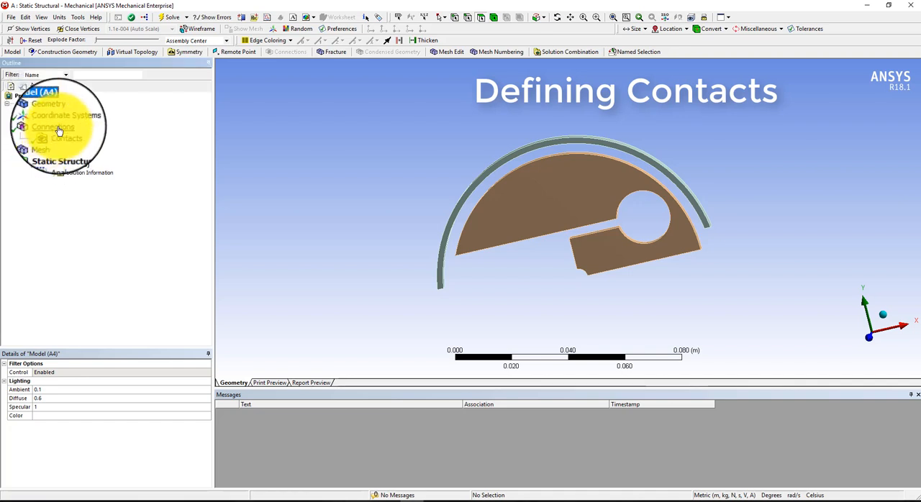
{"action": "left_click", "coordinate": [56, 138]}
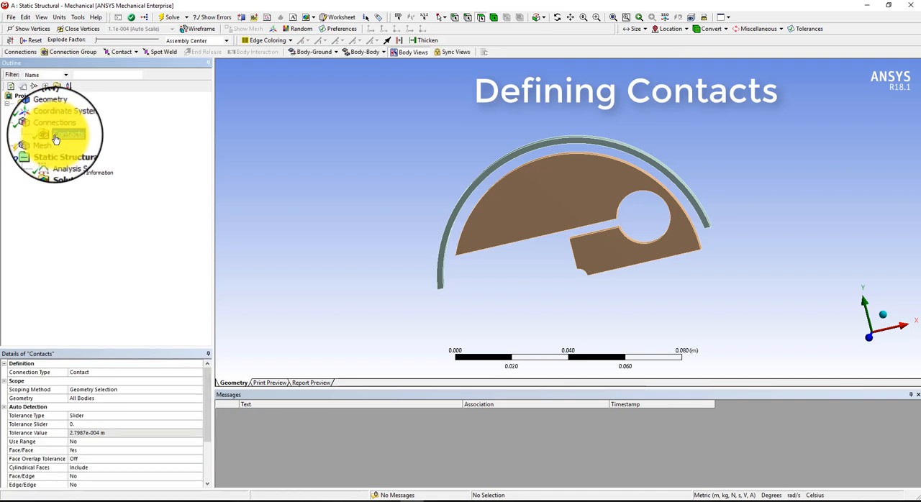
{"action": "left_click", "coordinate": [125, 52]}
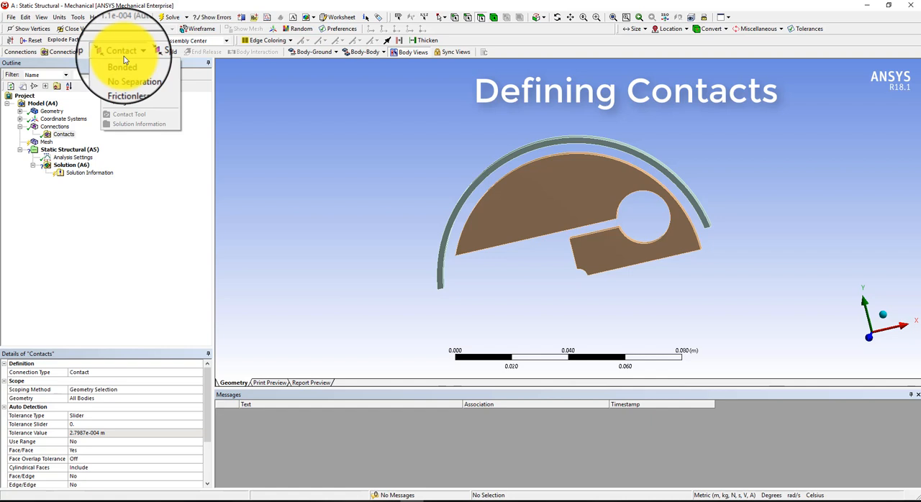
{"action": "left_click", "coordinate": [125, 93]}
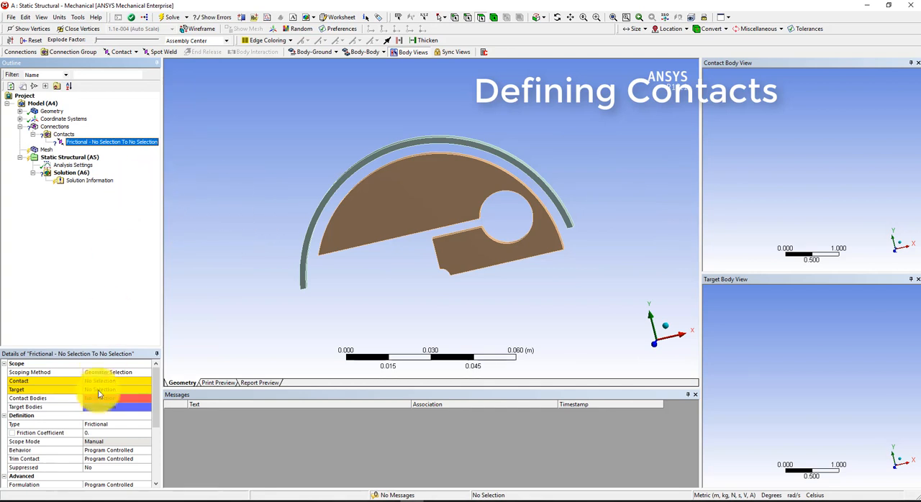
Scope the contact side of the frictional contact to the outer curved face at the clutch's free-arm end.
{"action": "left_click", "coordinate": [99, 381]}
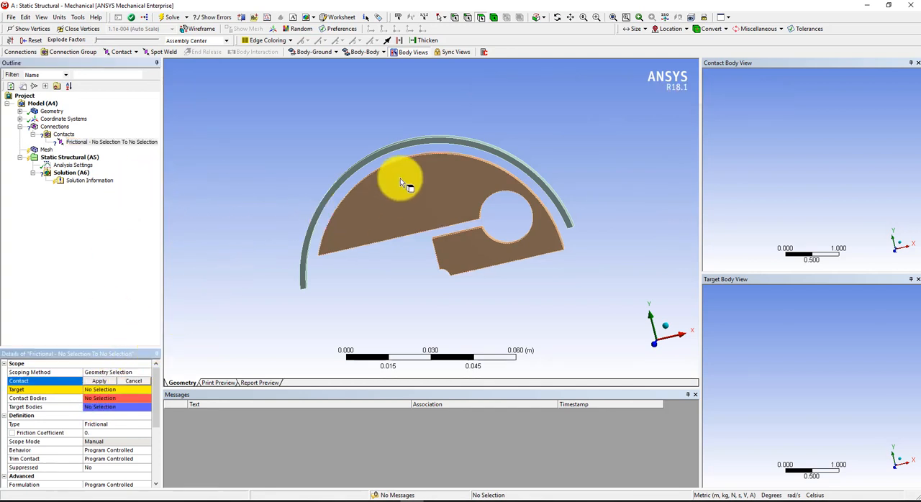
{"action": "middle_click_drag", "start_coordinate": [312, 169], "coordinate": [405, 223]}
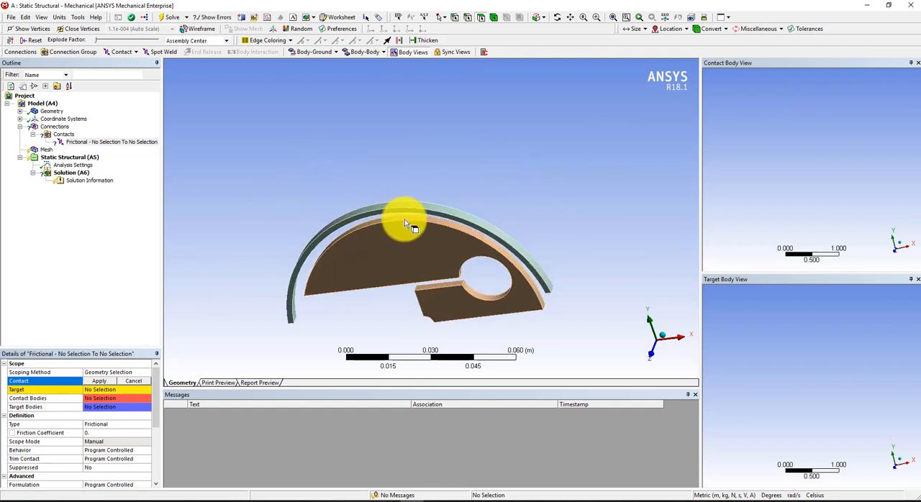
{"action": "left_click", "coordinate": [354, 237]}
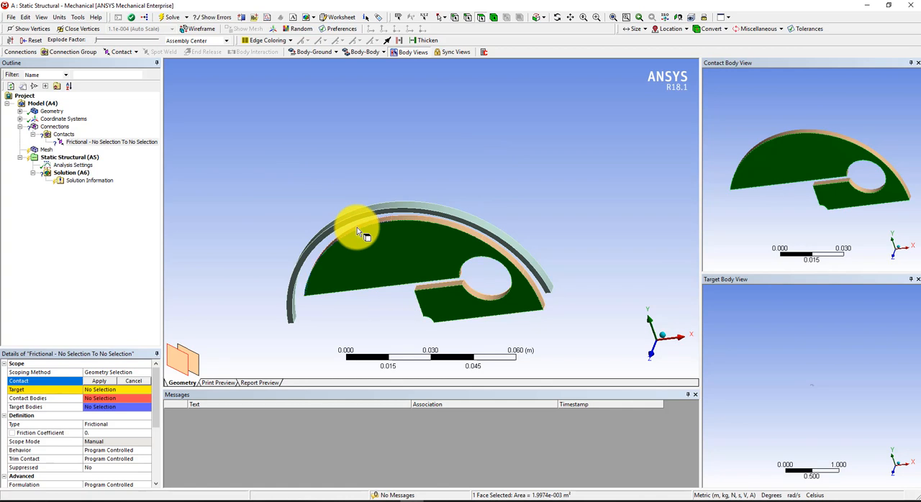
{"action": "left_click", "coordinate": [358, 229]}
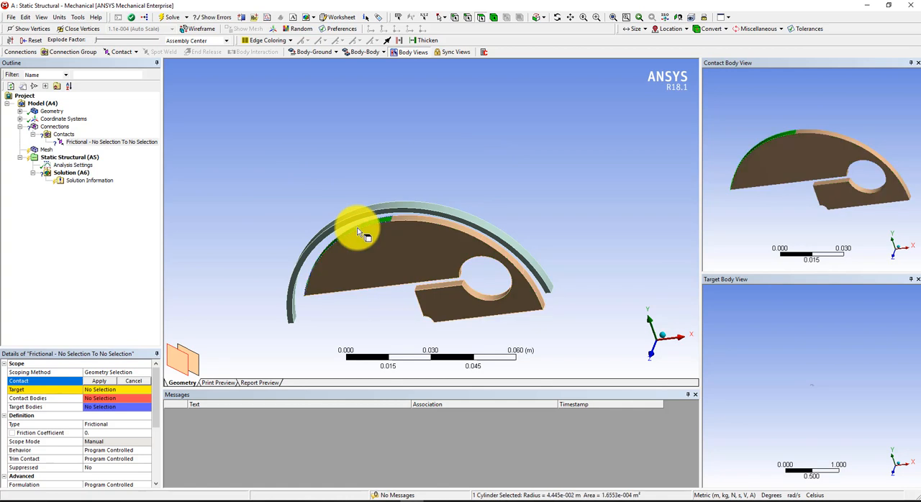
{"action": "left_click", "coordinate": [99, 382]}
Scope the target side of the frictional contact to the inner cylindrical face of the housing facing the clutch's free arm.
{"action": "left_click", "coordinate": [99, 390]}
{"action": "middle_click_drag", "start_coordinate": [209, 288], "coordinate": [286, 153]}
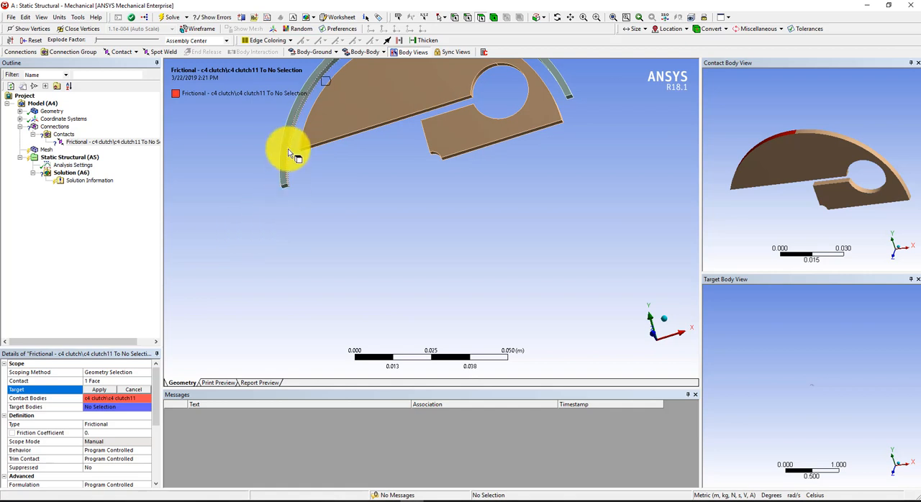
{"action": "left_click", "coordinate": [290, 154]}
{"action": "left_click", "coordinate": [90, 390]}
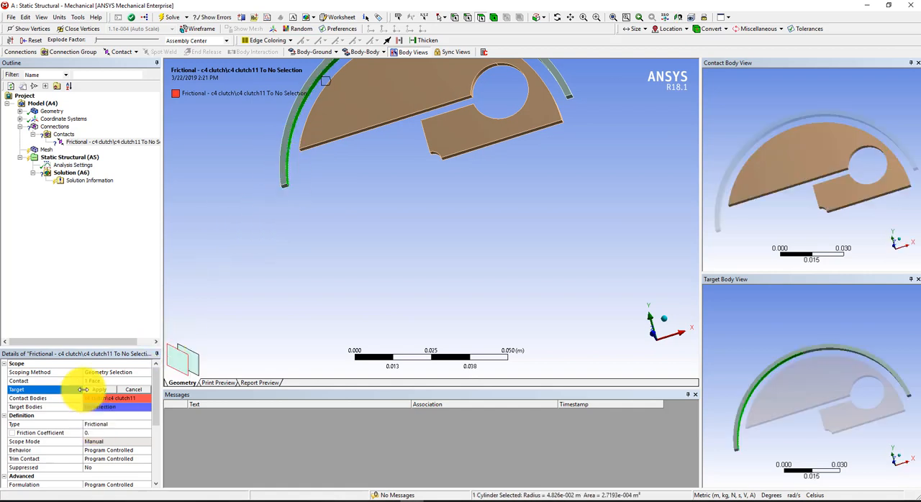
{"action": "middle_click_drag", "start_coordinate": [350, 263], "coordinate": [350, 290]}
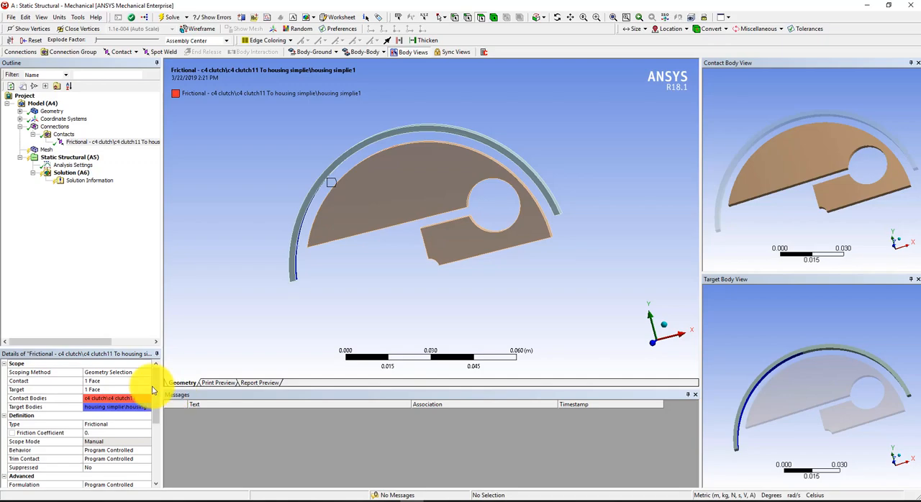
{"action": "scroll", "coordinate": [156, 394], "scroll_direction": "down", "scroll_amount": 2}
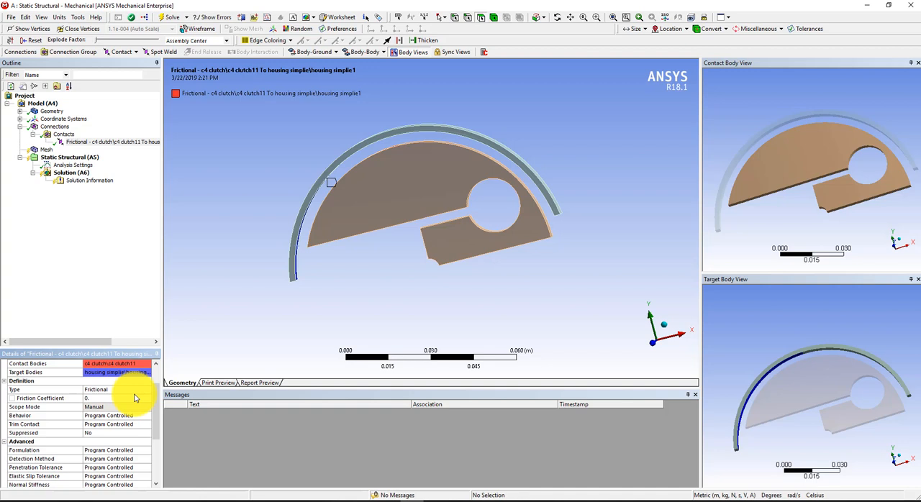
{"action": "scroll", "coordinate": [140, 408], "scroll_direction": "down", "scroll_amount": 1}
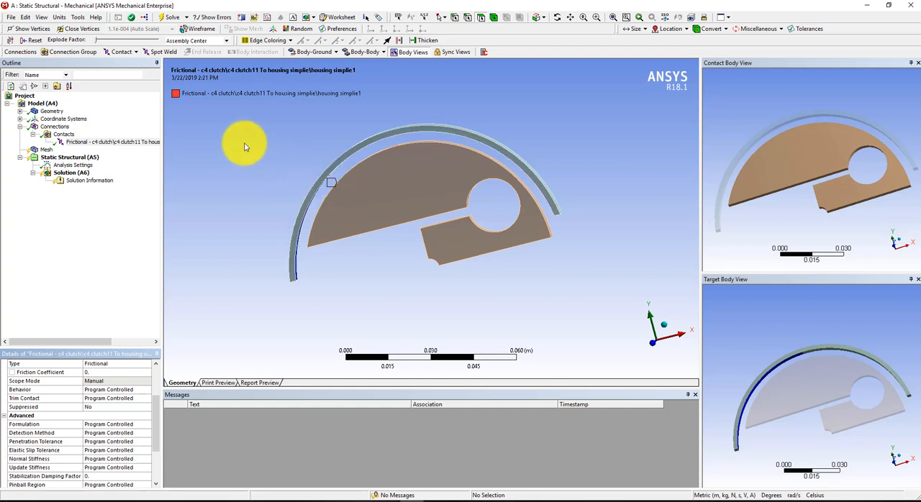
Add a mesh method control scoped to both the clutch and housing bodies.
{"action": "left_click", "coordinate": [46, 149]}
{"action": "left_click_drag", "start_coordinate": [397, 136], "coordinate": [390, 140]}
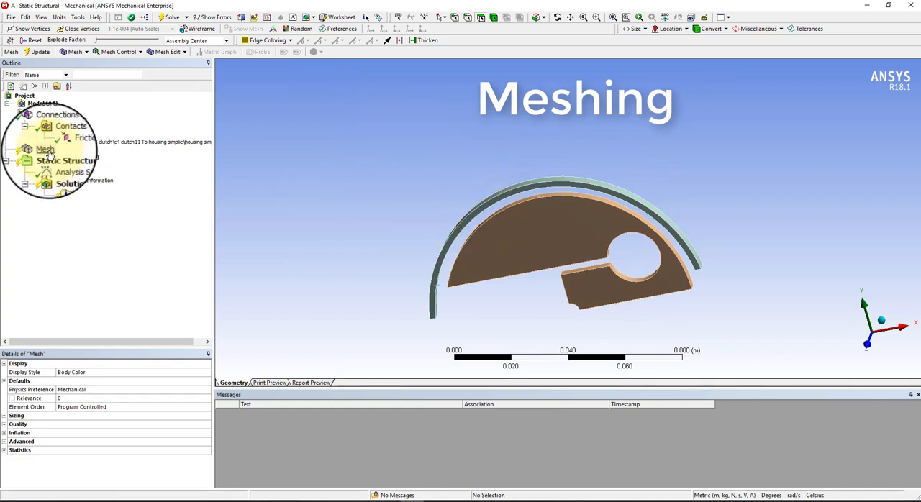
{"action": "left_click", "coordinate": [110, 53]}
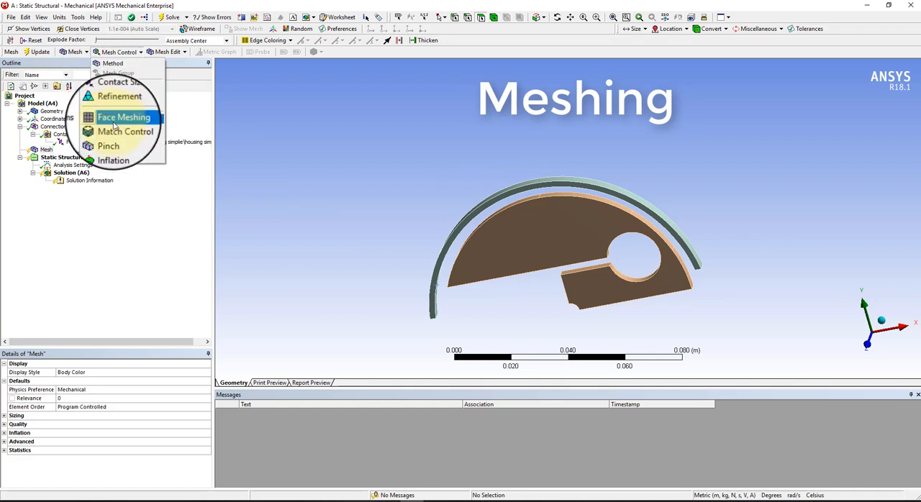
{"action": "left_click", "coordinate": [112, 63]}
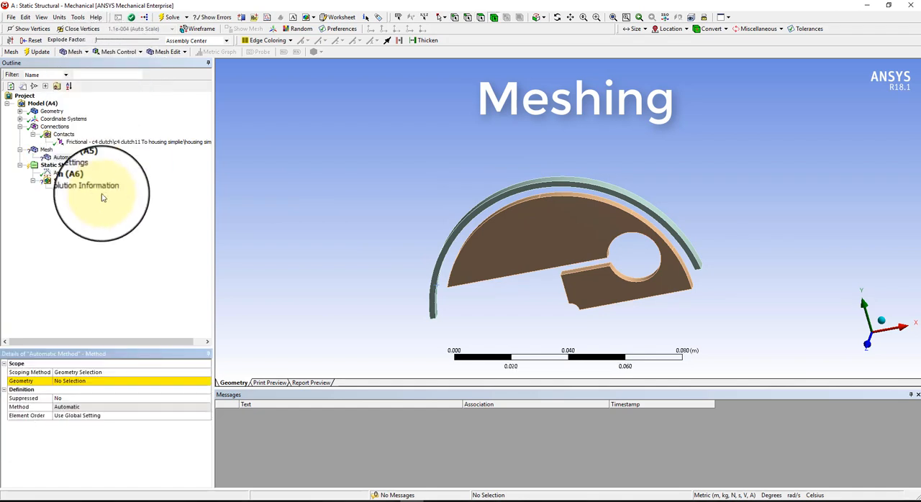
{"action": "left_click", "coordinate": [108, 381]}
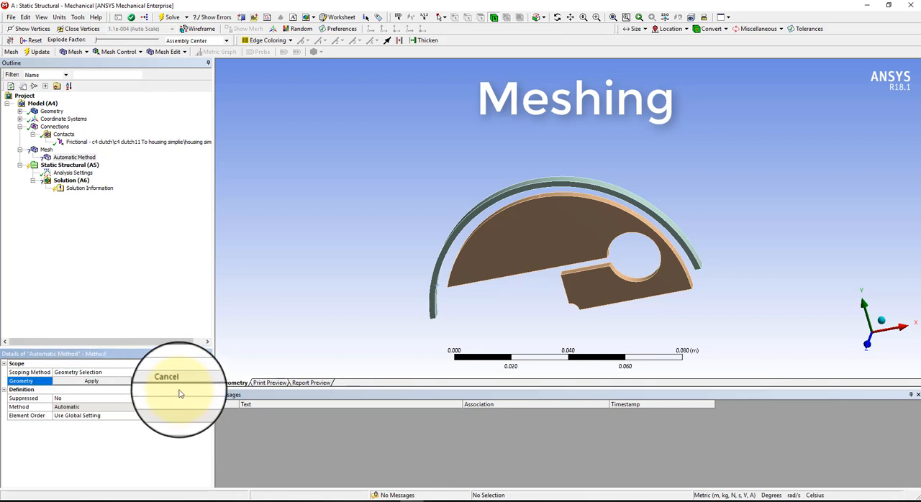
{"action": "left_click", "coordinate": [552, 253]}
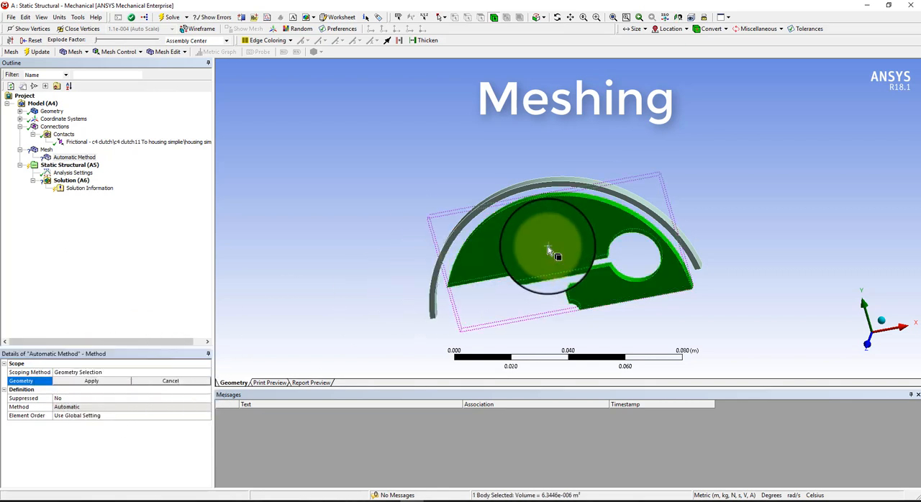
{"action": "left_click", "coordinate": [522, 191], "text": "ctrl"}
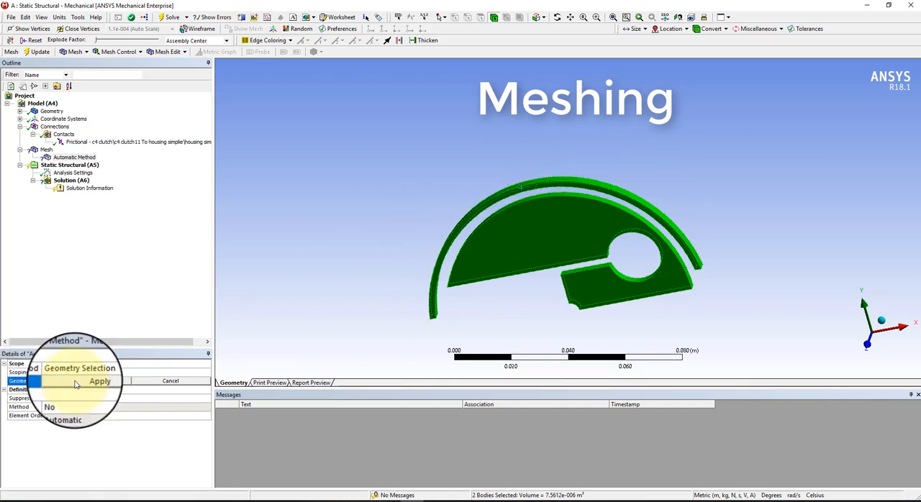
{"action": "left_click", "coordinate": [76, 383]}
Set the mesh method for the two bodies to MultiZone.
{"action": "left_click", "coordinate": [181, 407]}
{"action": "left_click", "coordinate": [220, 406]}
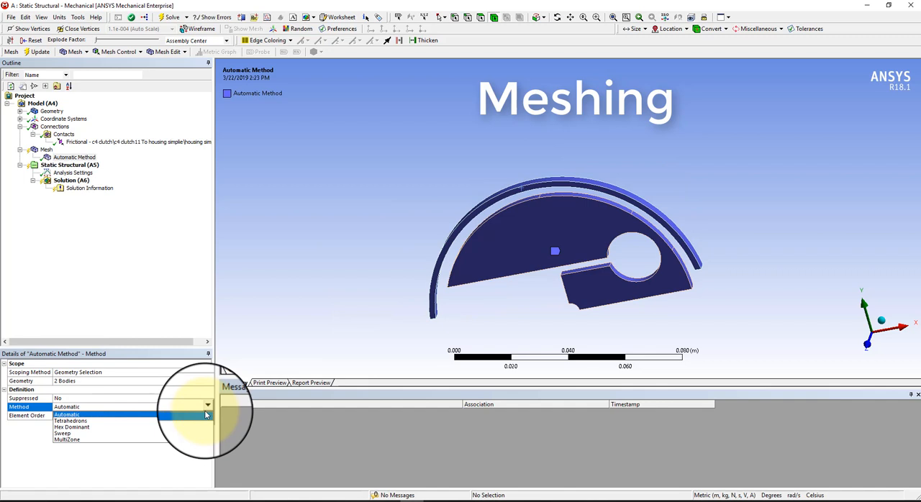
{"action": "left_click", "coordinate": [154, 439]}
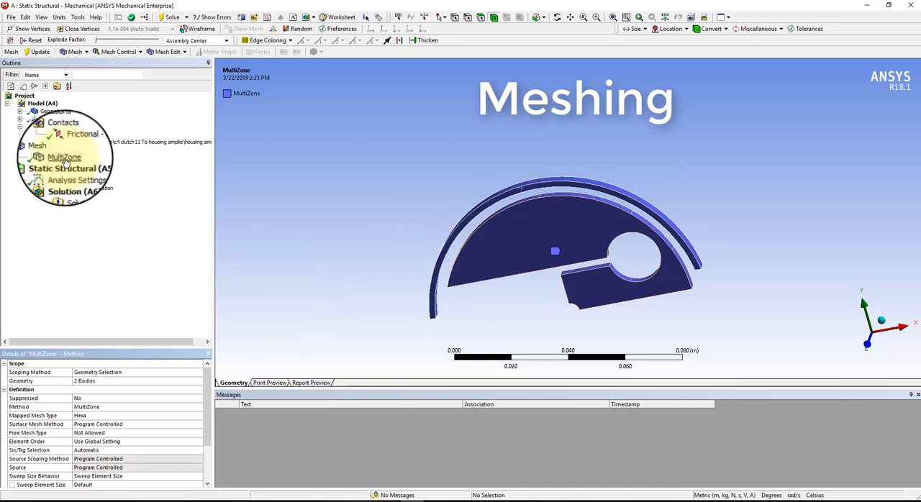
Add a contact sizing mesh control for the frictional clutch-to-housing contact region with an element size of 1e-003 m.
{"action": "left_click", "coordinate": [46, 149]}
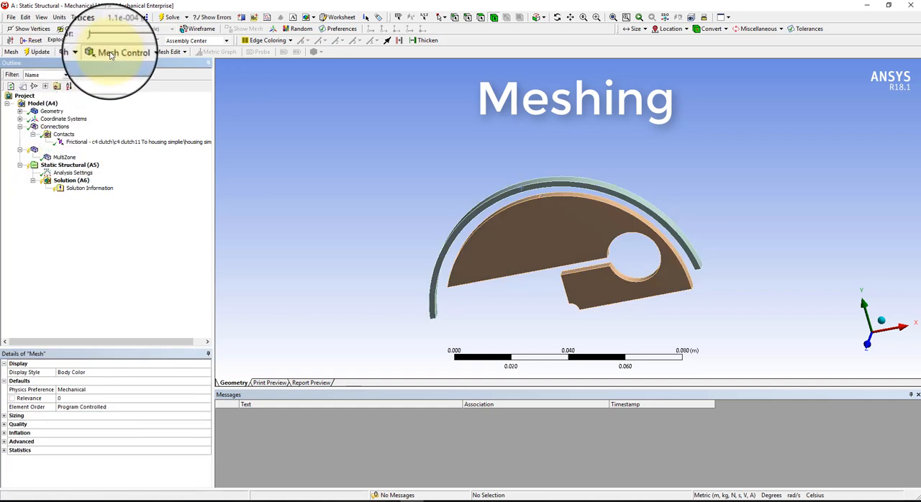
{"action": "left_click", "coordinate": [115, 51]}
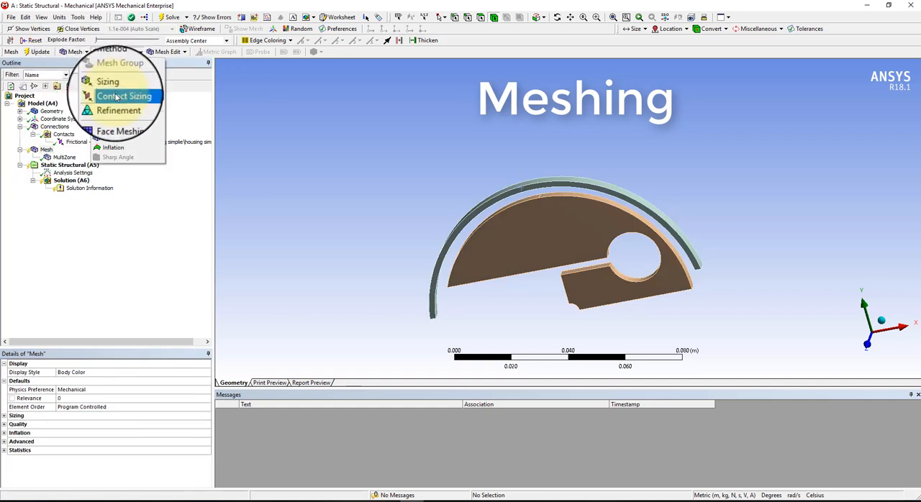
{"action": "left_click", "coordinate": [116, 96]}
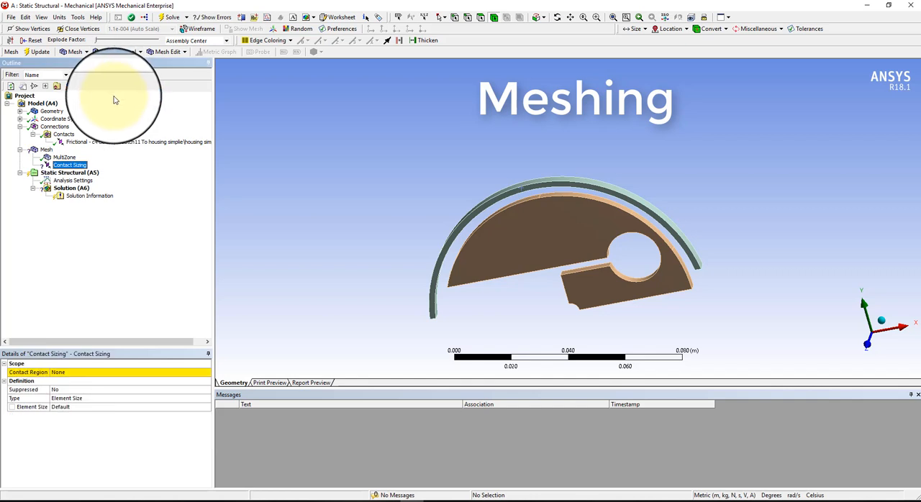
{"action": "left_click", "coordinate": [143, 373]}
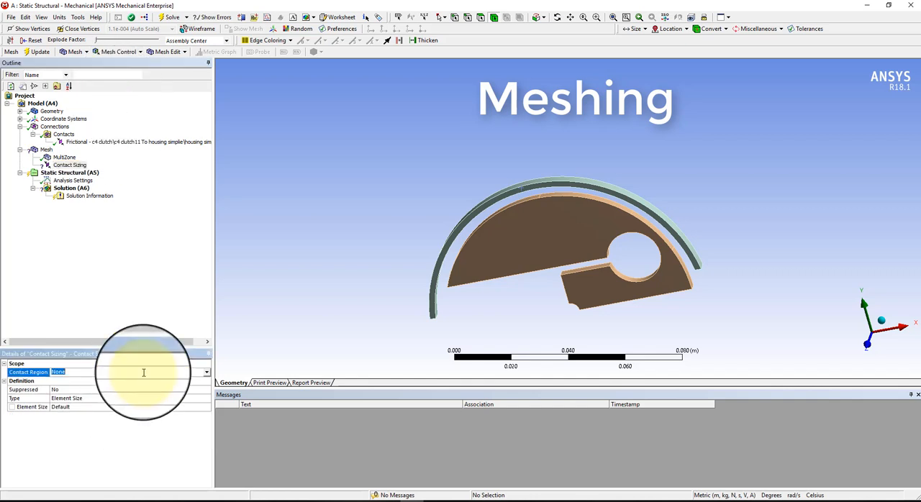
{"action": "left_click", "coordinate": [207, 374]}
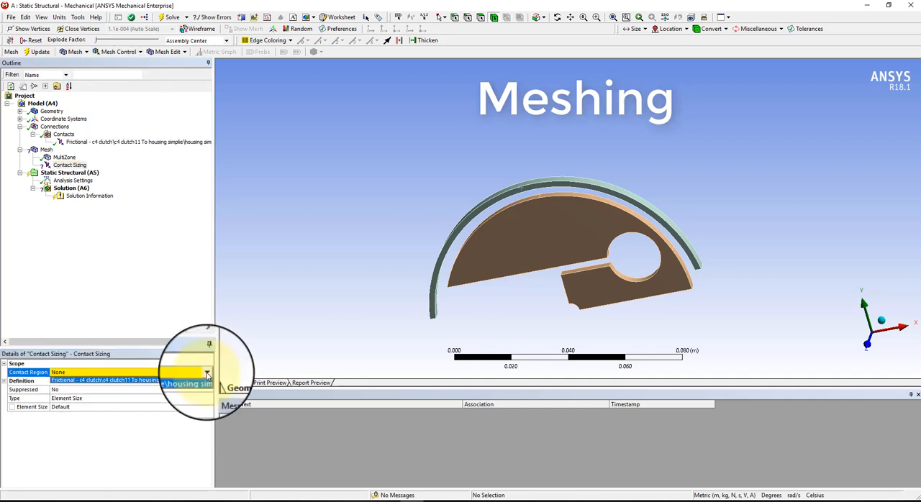
{"action": "left_click", "coordinate": [171, 381]}
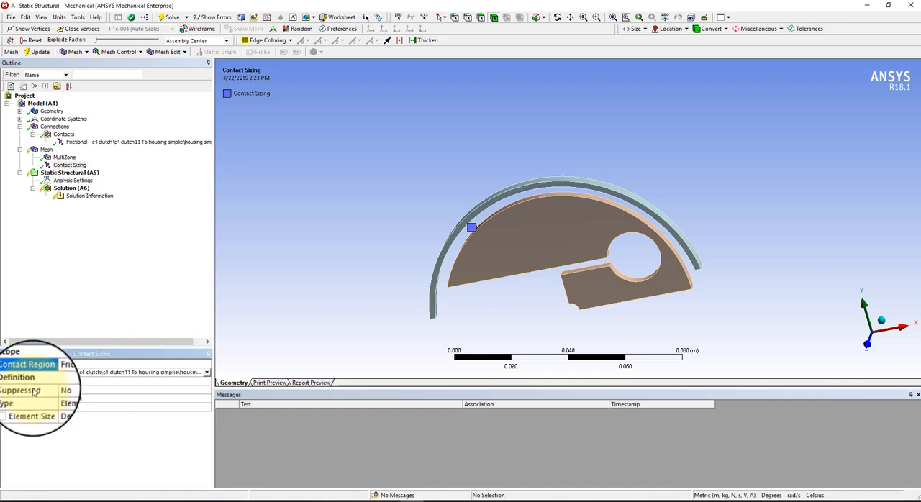
{"action": "left_click", "coordinate": [54, 408]}
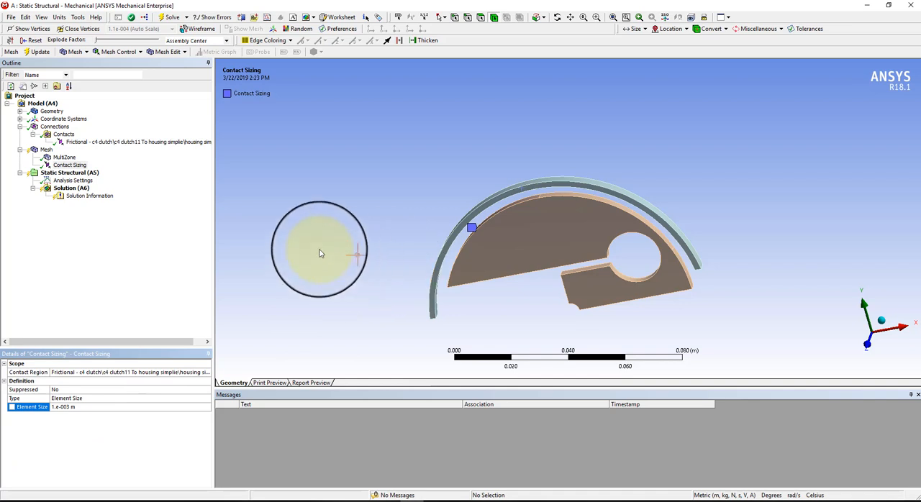
Add a sizing mesh control scoped to the short outer rim face beside the clutch's round hole and the hole's adjacent inner face.
{"action": "left_click", "coordinate": [102, 52]}
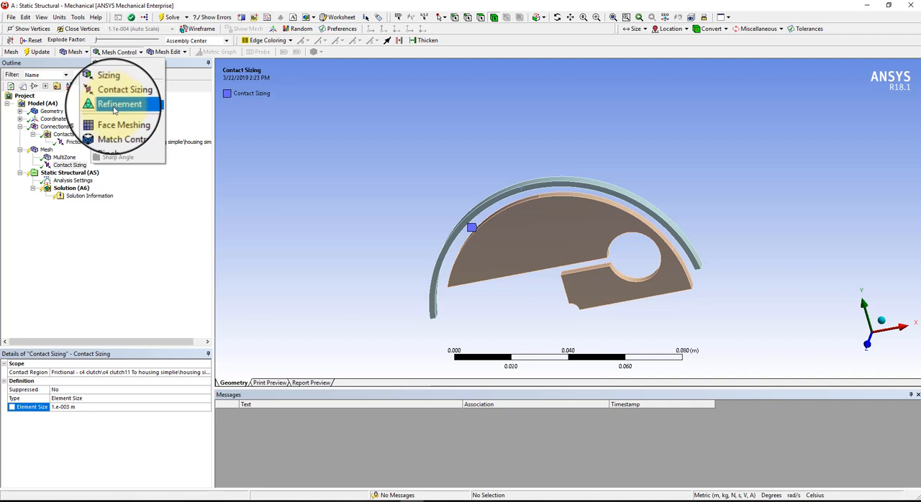
{"action": "left_click", "coordinate": [108, 82]}
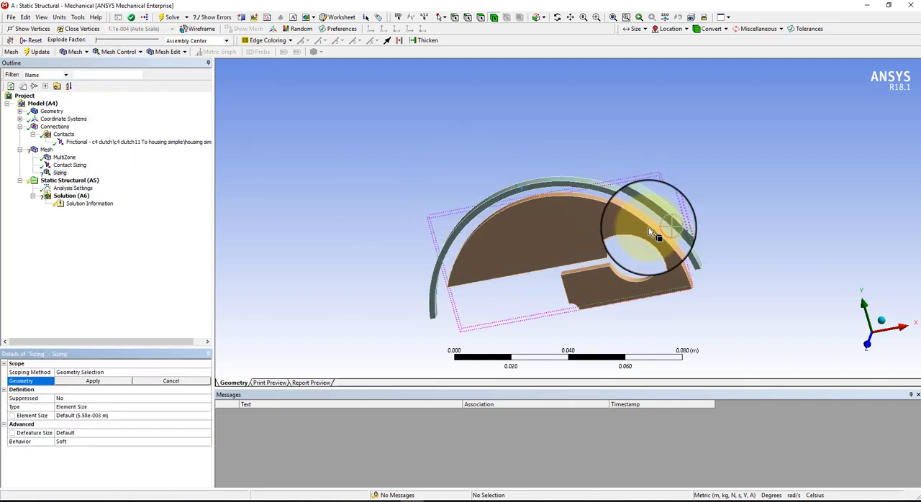
{"action": "left_click", "coordinate": [479, 19]}
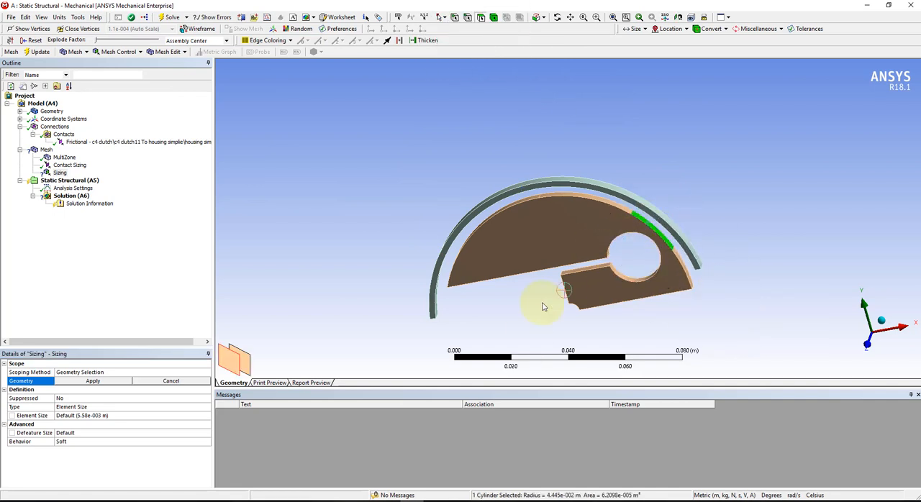
{"action": "middle_click_drag", "start_coordinate": [541, 337], "coordinate": [766, 193], "text": "ctrl"}
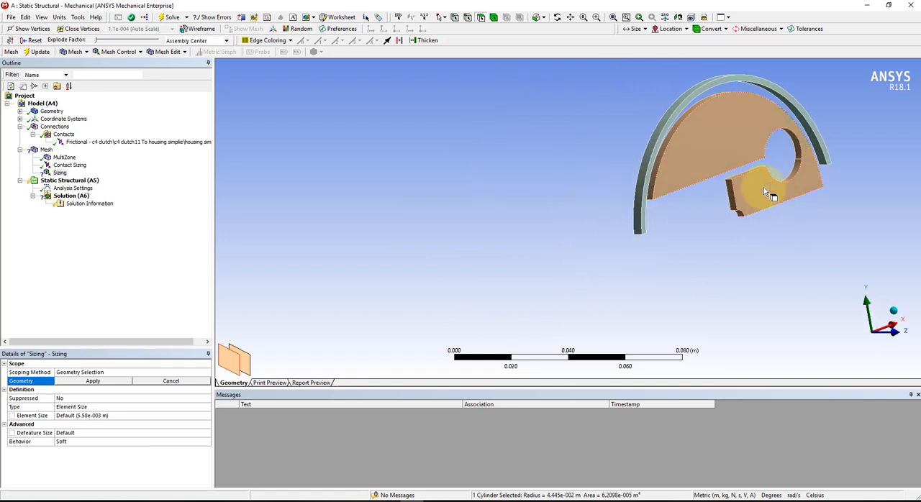
{"action": "left_click", "coordinate": [791, 153], "text": "ctrl"}
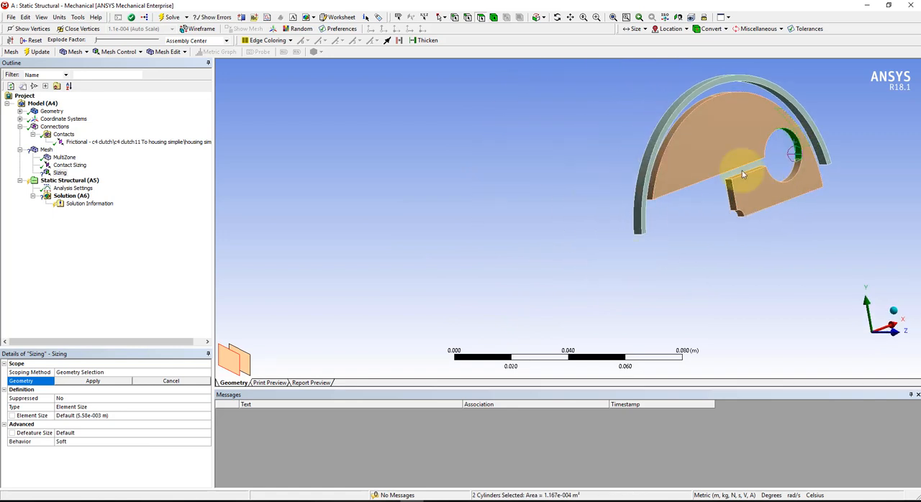
{"action": "left_click", "coordinate": [95, 381]}
Set the face sizing's element size to .001 m and generate the mesh.
{"action": "left_click_drag", "start_coordinate": [453, 222], "coordinate": [458, 281]}
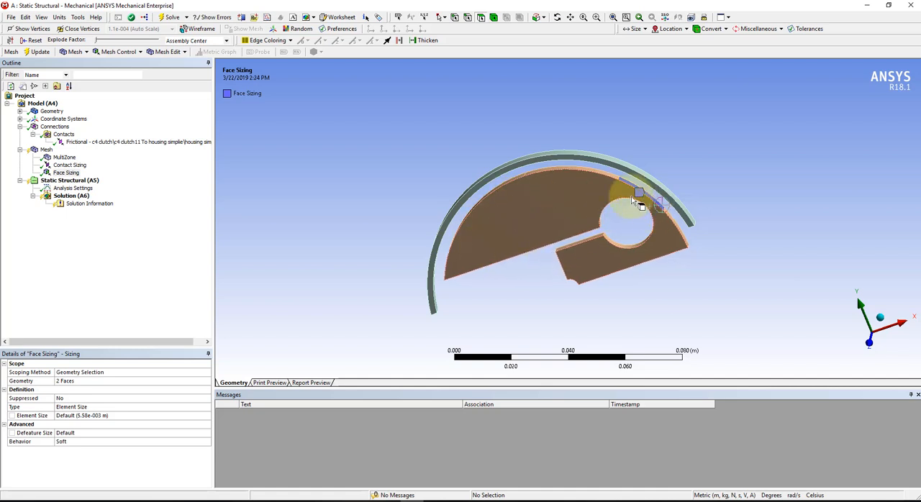
{"action": "left_click", "coordinate": [98, 417]}
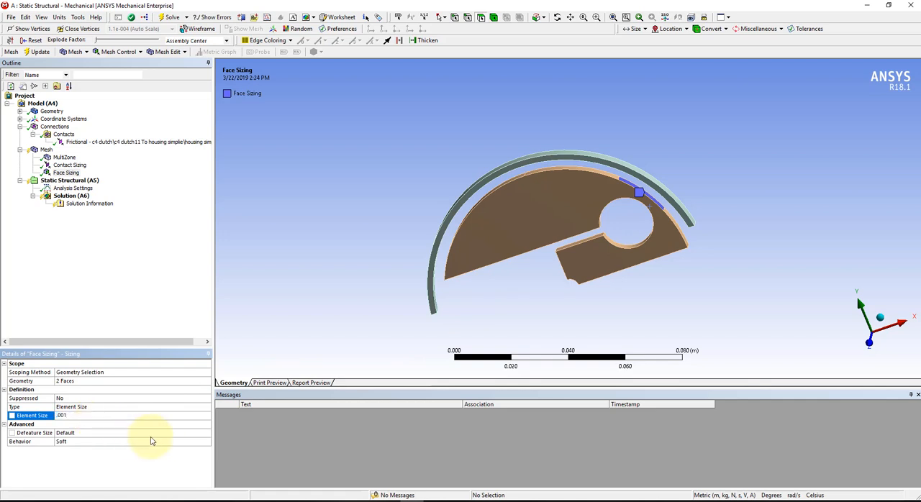
{"action": "left_click", "coordinate": [77, 54]}
{"action": "left_click", "coordinate": [72, 64]}
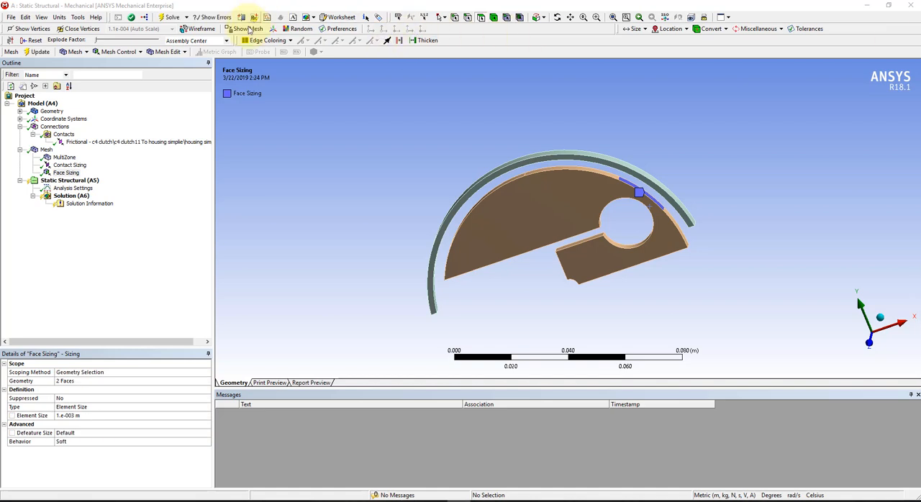
Display the mesh on the bodies and inspect the elements in the thin section around the clutch's round hole.
{"action": "left_click", "coordinate": [238, 29]}
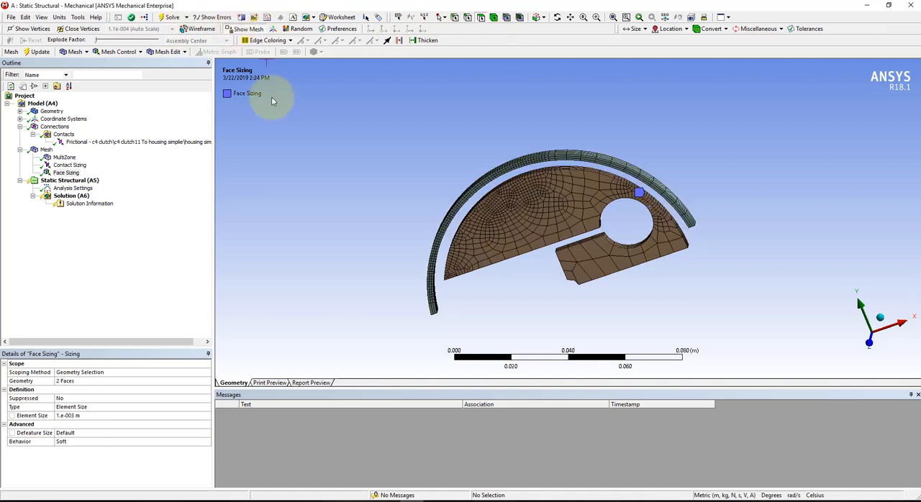
{"action": "mouse_move", "coordinate": [324, 165]}
{"action": "middle_mouse_down"}
{"action": "mouse_move", "coordinate": [333, 159]}
{"action": "mouse_move", "coordinate": [319, 158]}
{"action": "middle_mouse_up"}
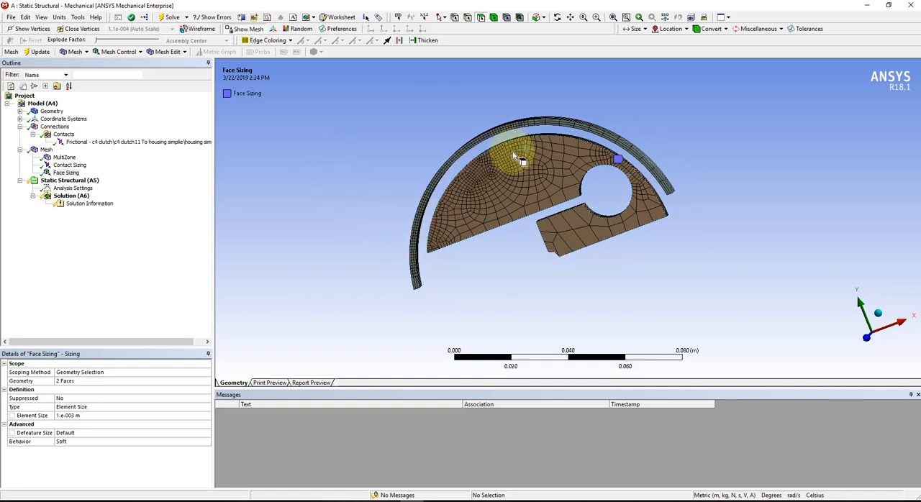
{"action": "middle_click_drag", "start_coordinate": [626, 173], "coordinate": [612, 204]}
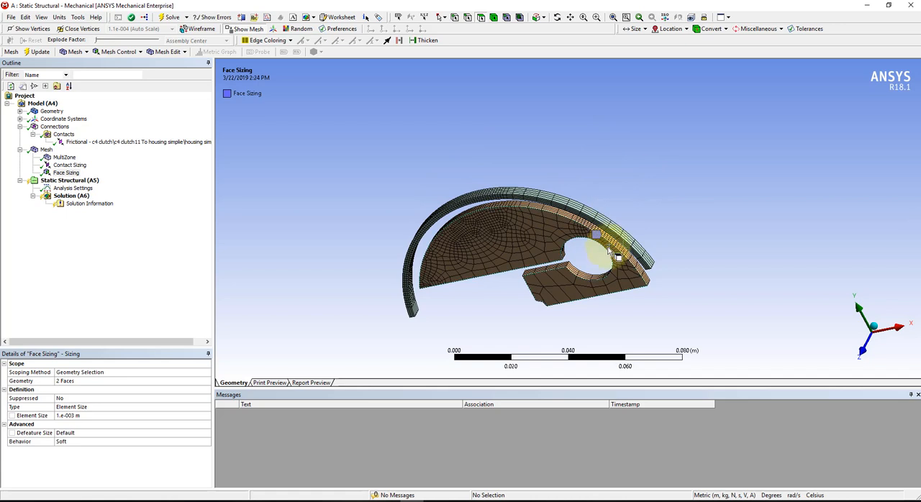
{"action": "middle_click_drag", "start_coordinate": [576, 219], "coordinate": [649, 185]}
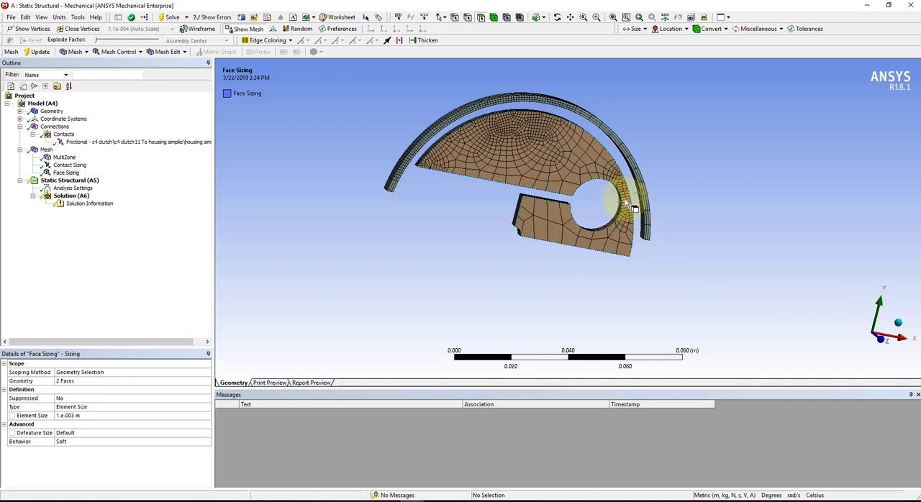
{"action": "middle_click_drag", "start_coordinate": [625, 205], "coordinate": [625, 220]}
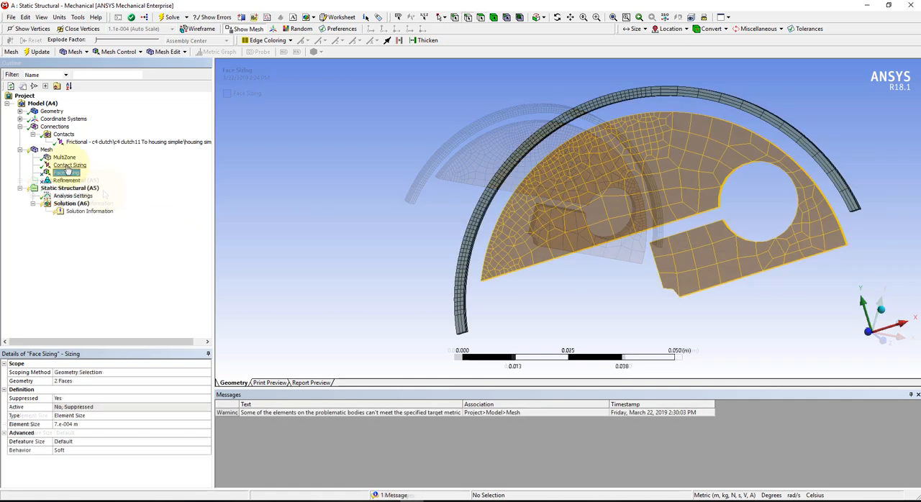
Change the mesh method for the two bodies from MultiZone to Hex Dominant.
{"action": "left_click", "coordinate": [63, 157]}
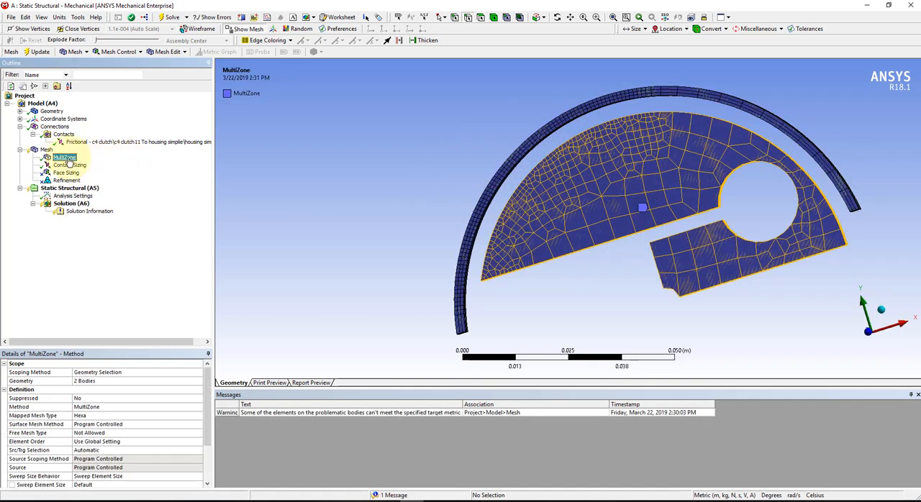
{"action": "left_click", "coordinate": [198, 407]}
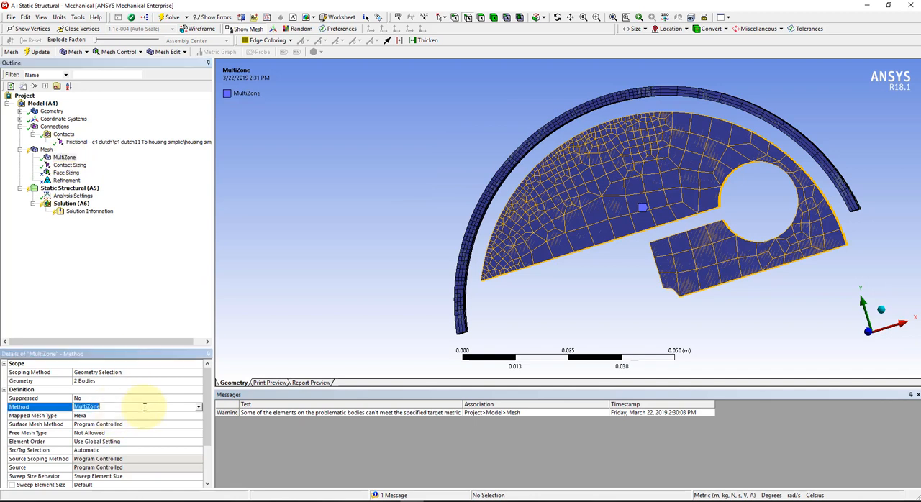
{"action": "left_click", "coordinate": [200, 408]}
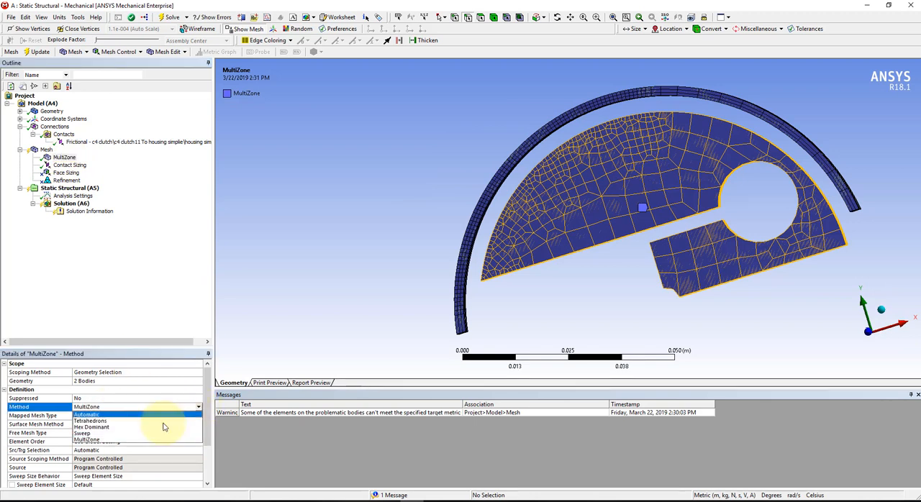
{"action": "left_click", "coordinate": [115, 428]}
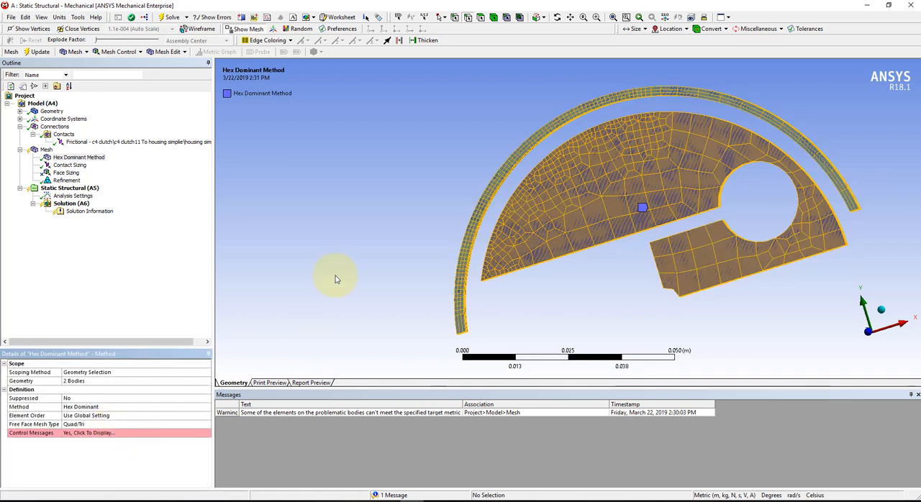
Set the refinement control on the two edges to level 2 and solve the analysis.
{"action": "left_click", "coordinate": [63, 180]}
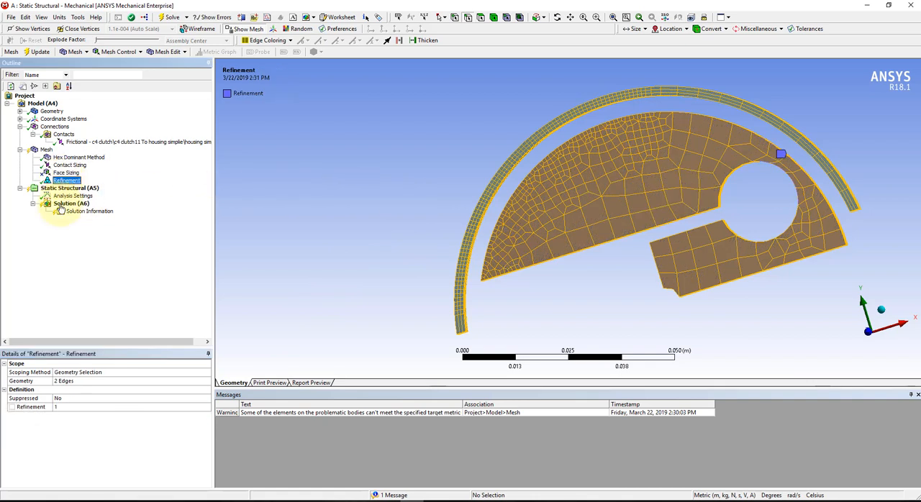
{"action": "left_click", "coordinate": [136, 408]}
{"action": "left_click", "coordinate": [162, 408]}
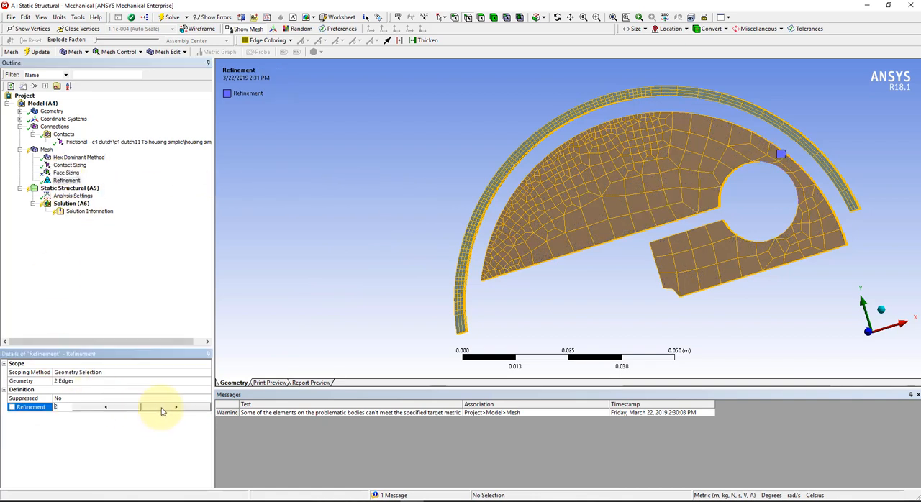
{"action": "left_click", "coordinate": [166, 17]}
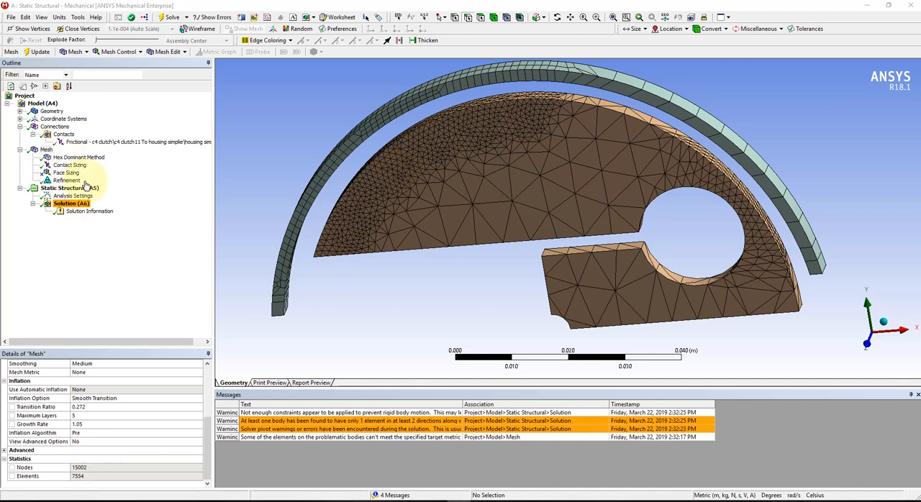
Set the inflation growth rate in the global mesh settings to 1.15.
{"action": "left_click", "coordinate": [45, 150]}
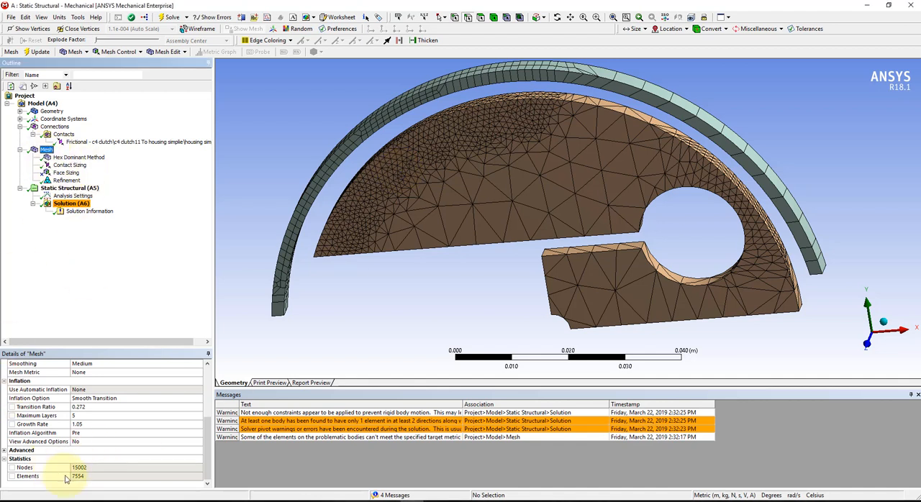
{"action": "left_click", "coordinate": [95, 427]}
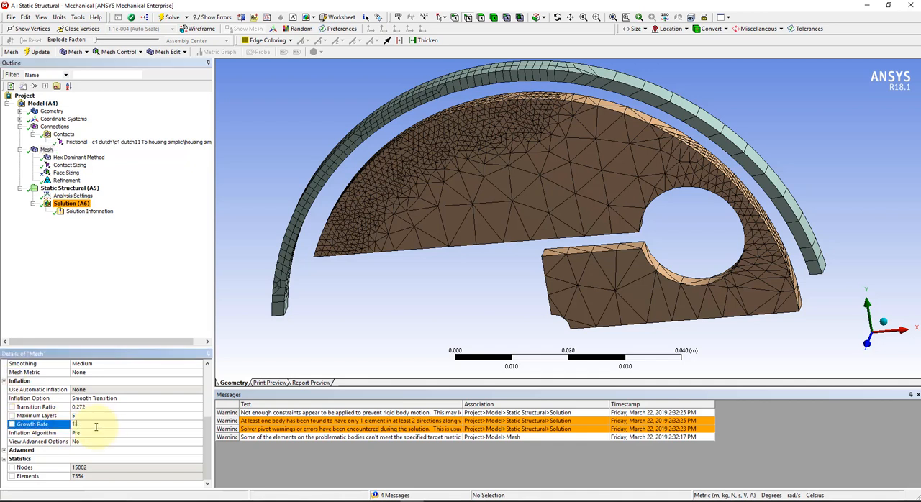
{"action": "key", "text": "Return"}
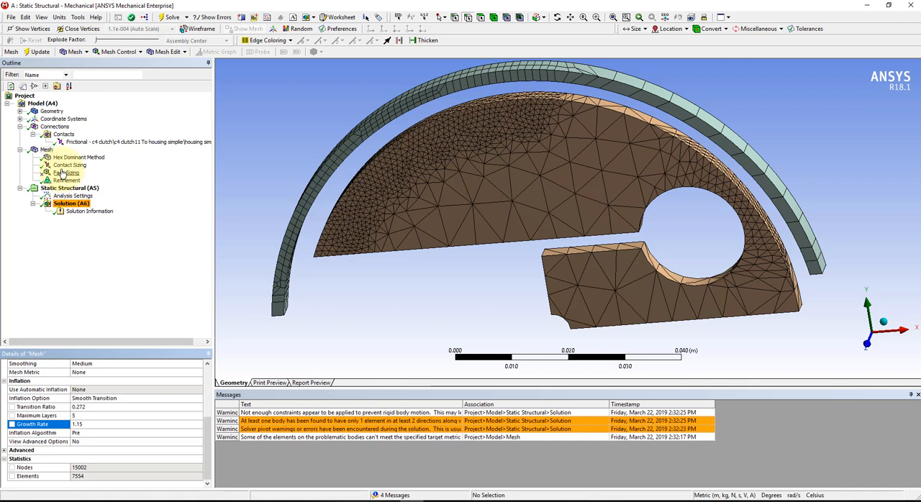
Set the refinement control on the two edges to level 3.
{"action": "left_click", "coordinate": [58, 181]}
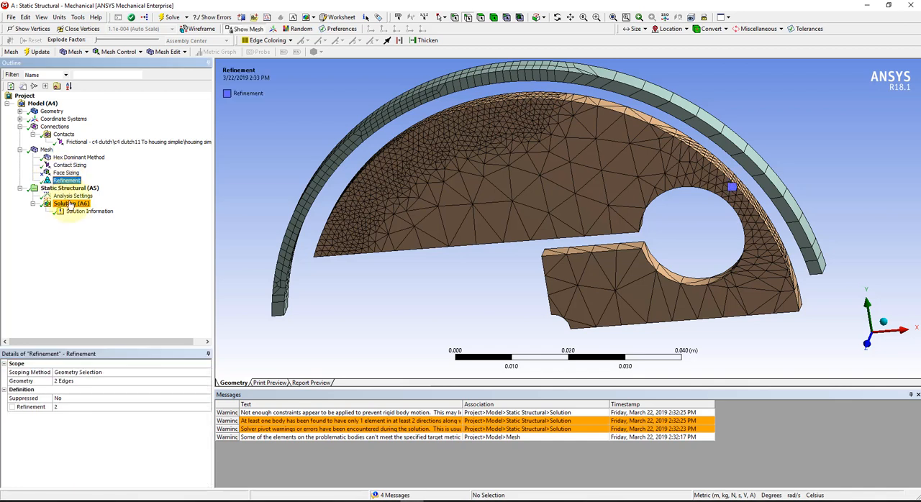
{"action": "left_click", "coordinate": [147, 406]}
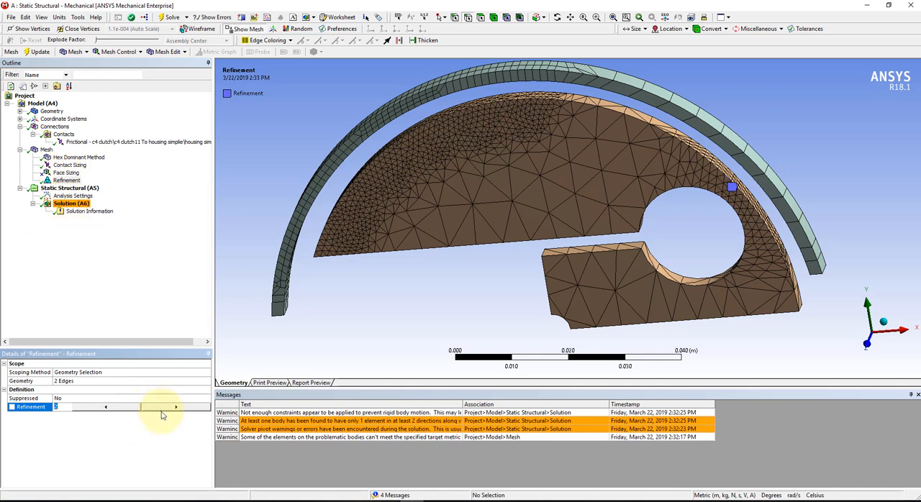
{"action": "left_click", "coordinate": [171, 176]}
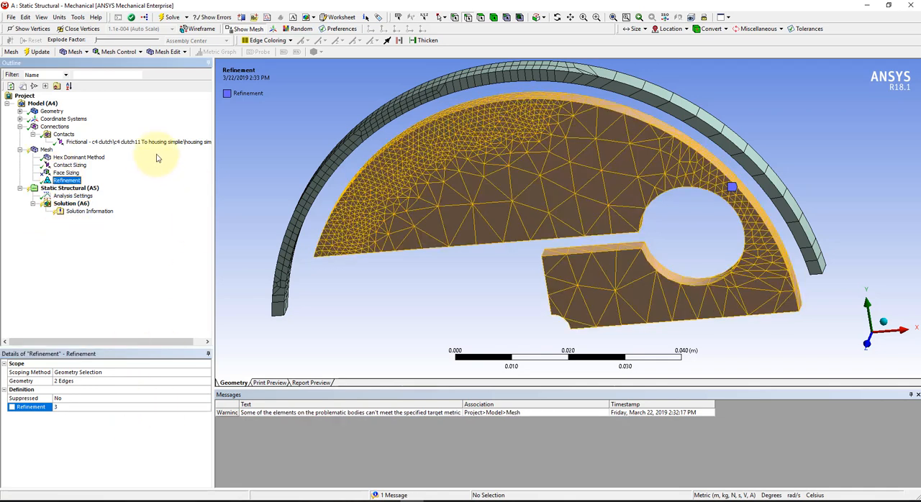
Update the mesh with the new refinement and inspect the elements on the clutch and housing.
{"action": "left_click", "coordinate": [167, 17]}
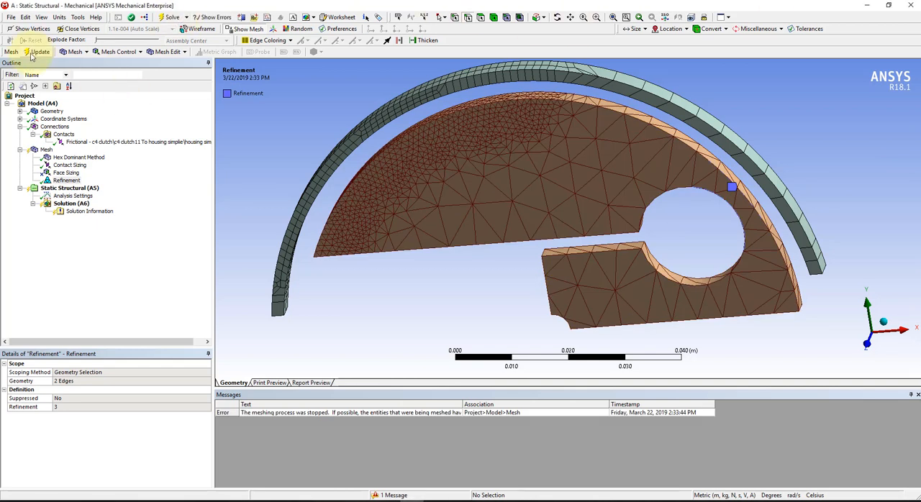
{"action": "left_click", "coordinate": [31, 56]}
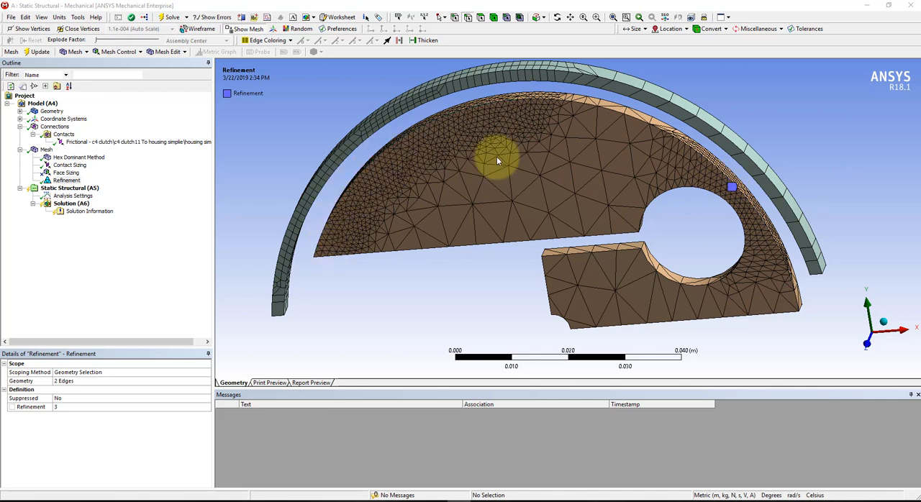
{"action": "scroll", "coordinate": [405, 195], "scroll_direction": "up", "scroll_amount": 1}
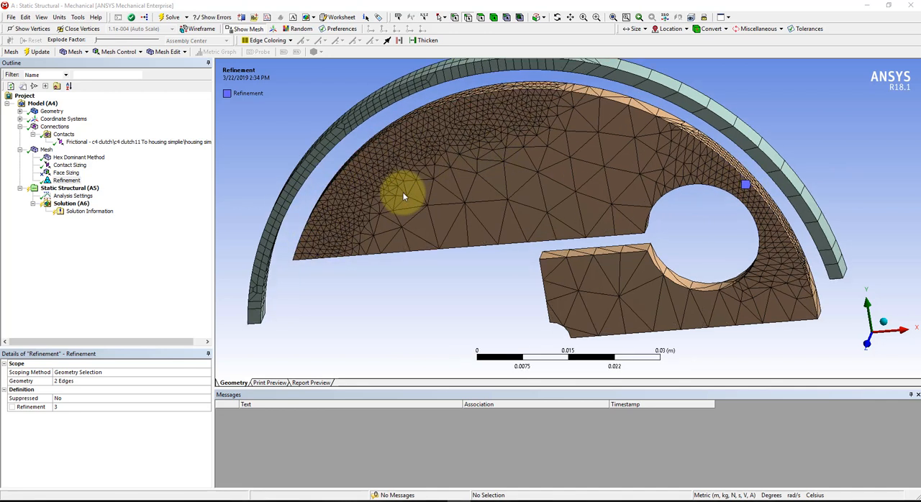
{"action": "middle_click_drag", "start_coordinate": [435, 206], "coordinate": [492, 225]}
{"action": "scroll", "coordinate": [494, 223], "scroll_direction": "up", "scroll_amount": 1}
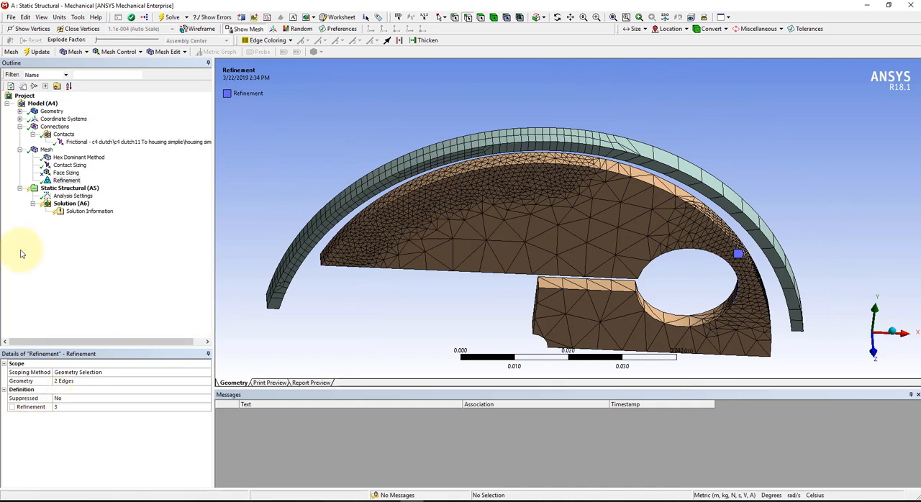
Add a fixed support to the static structural analysis, scoped to the flat bottom face of the clutch's short arm.
{"action": "left_click", "coordinate": [53, 190]}
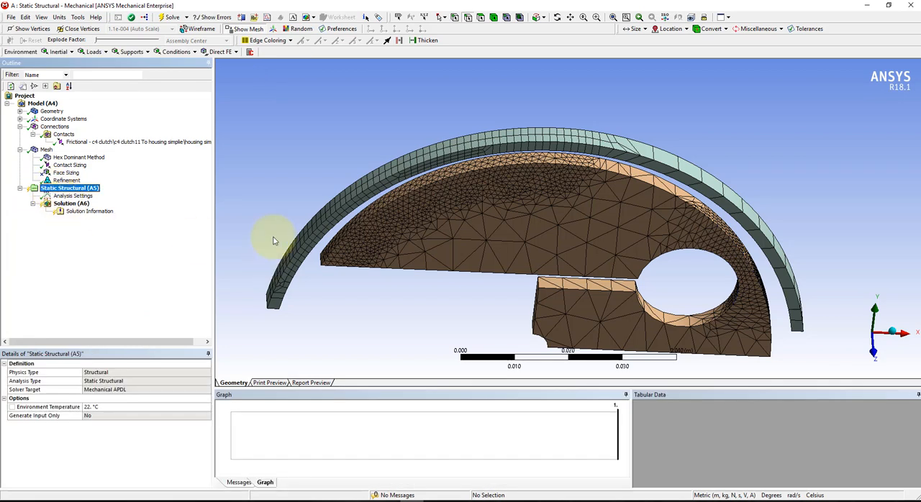
{"action": "left_click", "coordinate": [126, 52]}
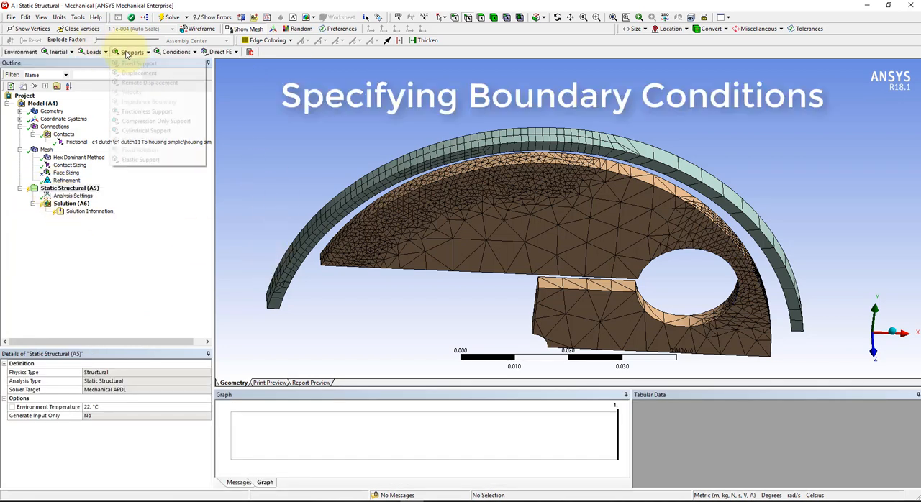
{"action": "left_click", "coordinate": [139, 63]}
{"action": "scroll", "coordinate": [440, 300], "scroll_direction": "down", "scroll_amount": 3}
{"action": "middle_click_drag", "start_coordinate": [518, 310], "coordinate": [505, 222]}
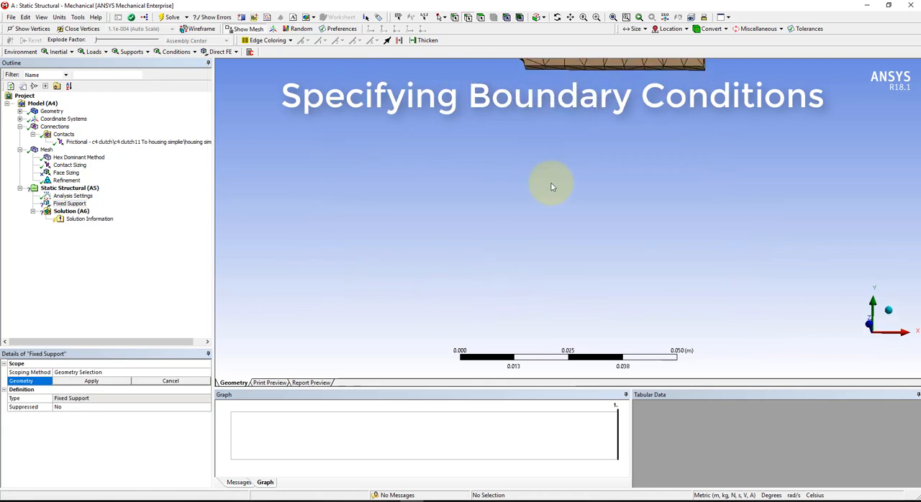
{"action": "left_click", "coordinate": [569, 70]}
{"action": "scroll", "coordinate": [554, 80], "scroll_direction": "down", "scroll_amount": 3}
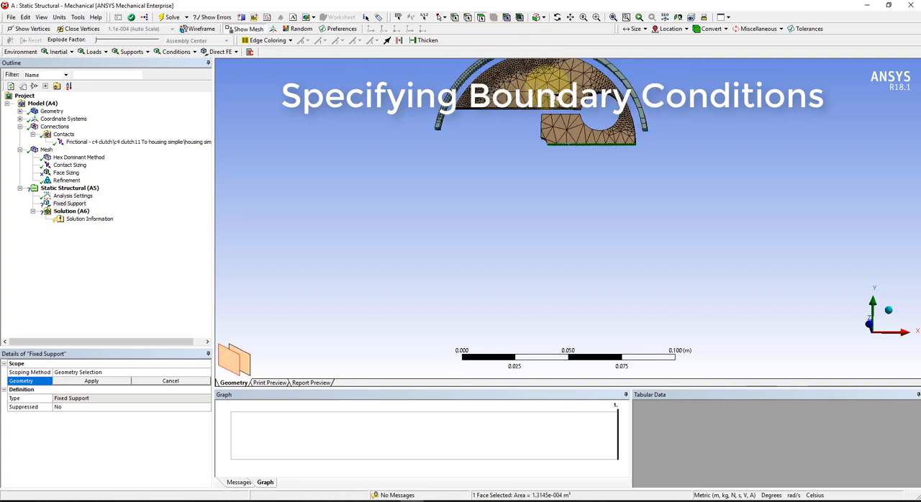
{"action": "left_click", "coordinate": [92, 381]}
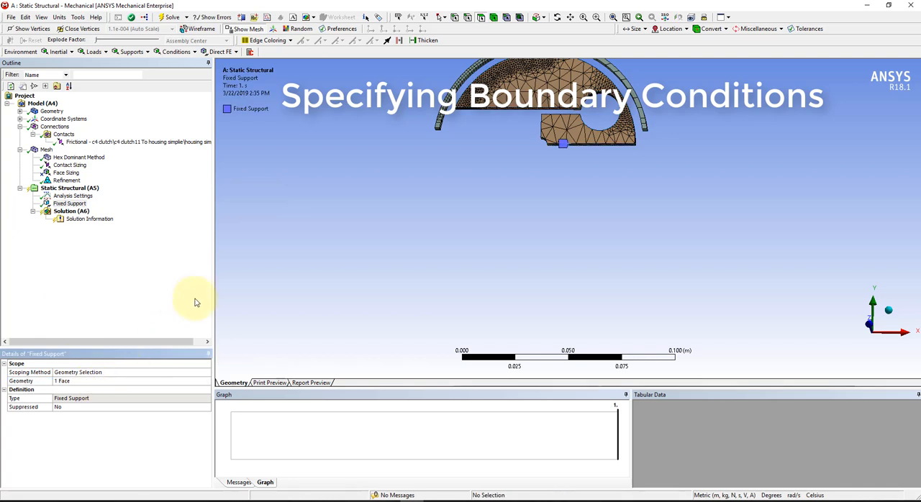
Add a rotational velocity to the static structural analysis, scoped to the clutch body only.
{"action": "middle_click_drag", "start_coordinate": [563, 179], "coordinate": [554, 195]}
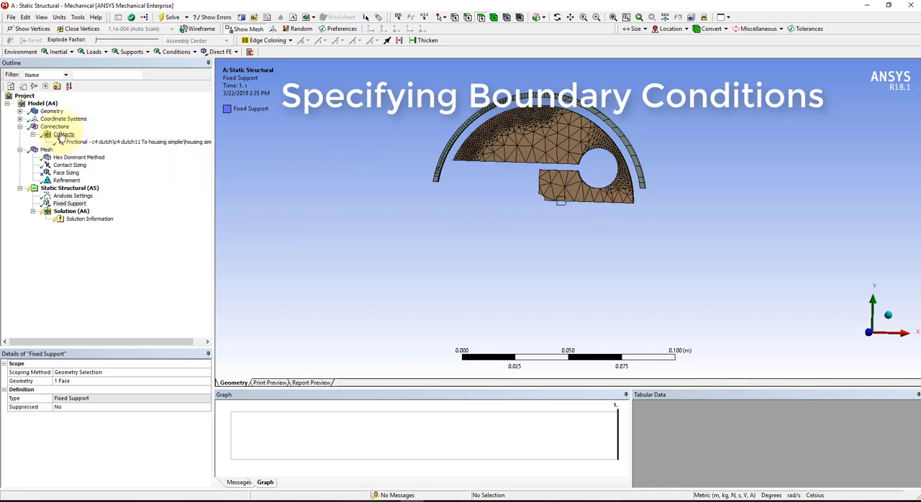
{"action": "left_click", "coordinate": [91, 52]}
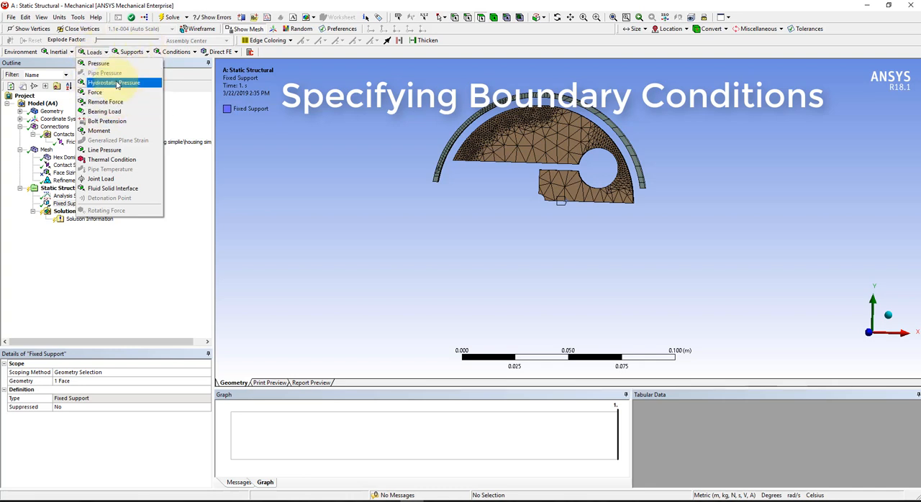
{"action": "left_click", "coordinate": [56, 53]}
{"action": "left_click", "coordinate": [56, 53]}
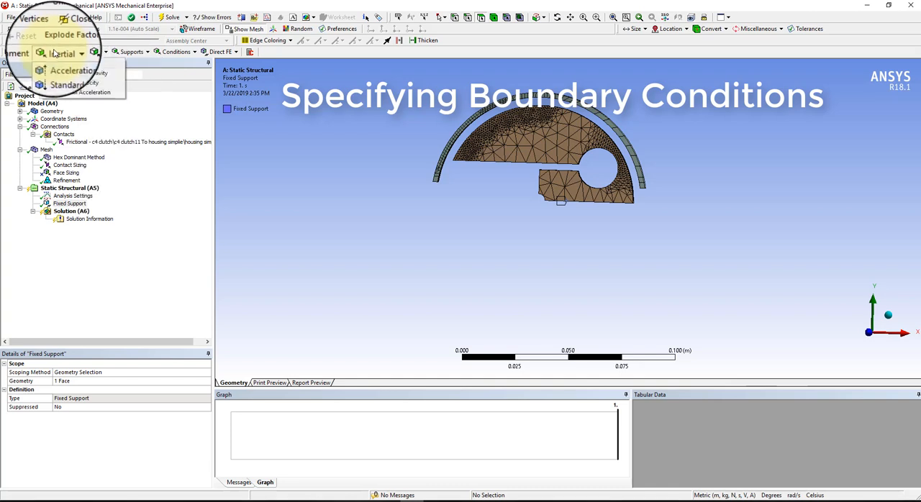
{"action": "left_click", "coordinate": [61, 86]}
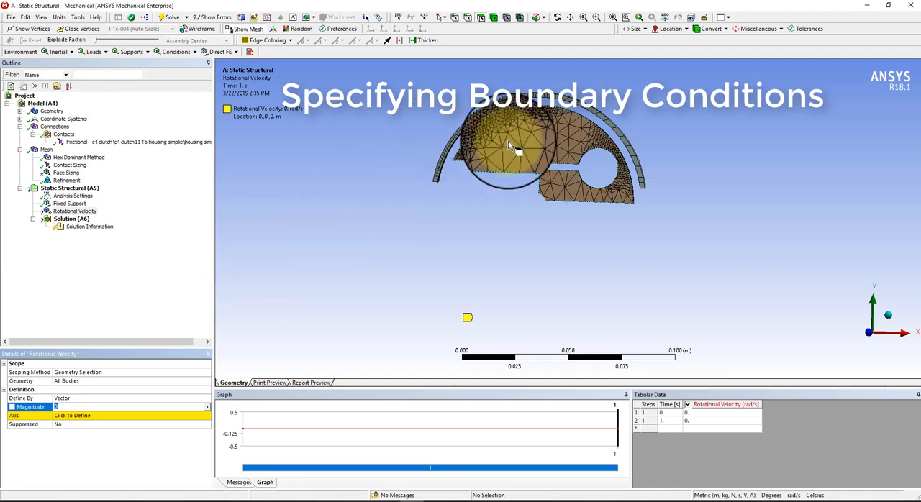
{"action": "left_click", "coordinate": [493, 19]}
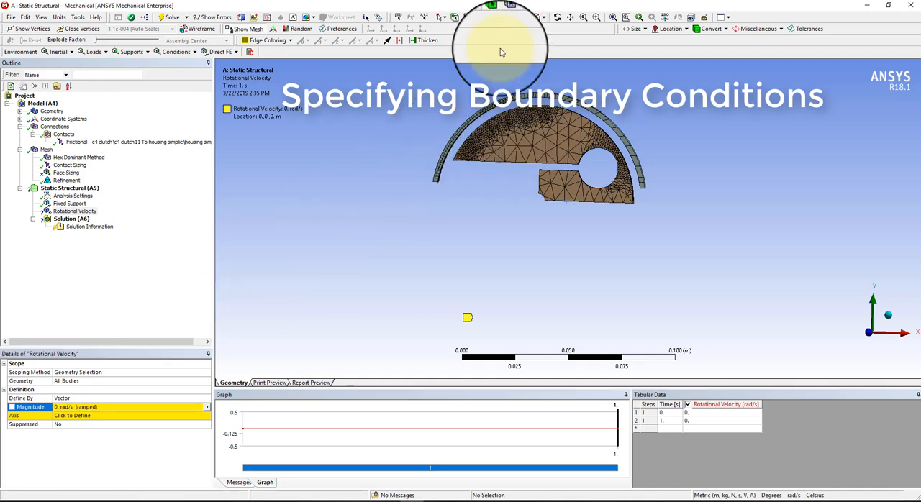
{"action": "left_click", "coordinate": [534, 128]}
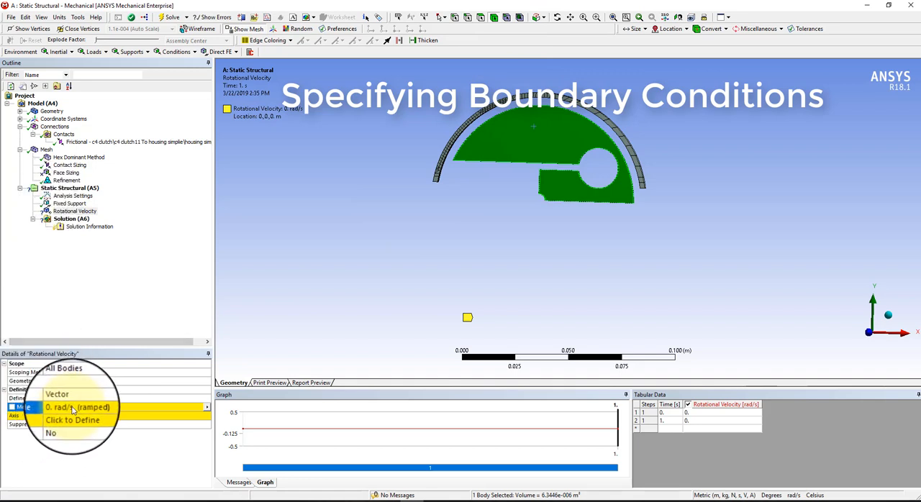
{"action": "left_click", "coordinate": [67, 381]}
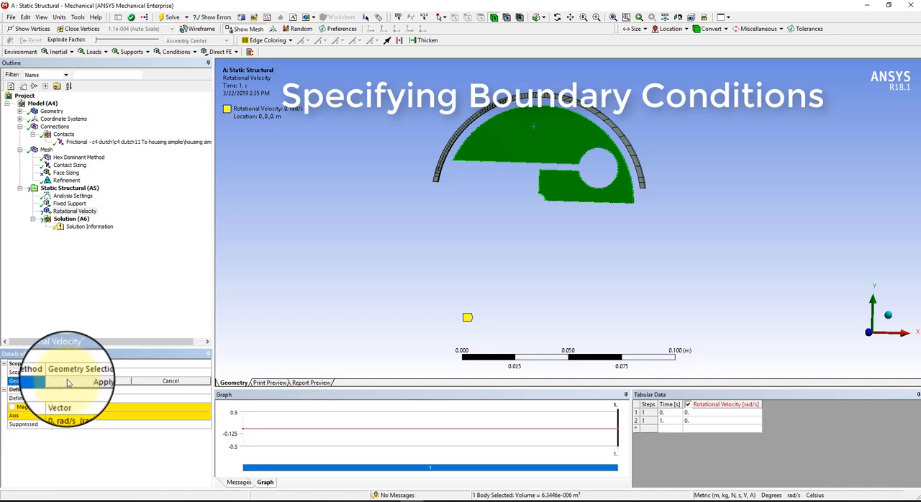
{"action": "left_click", "coordinate": [82, 381]}
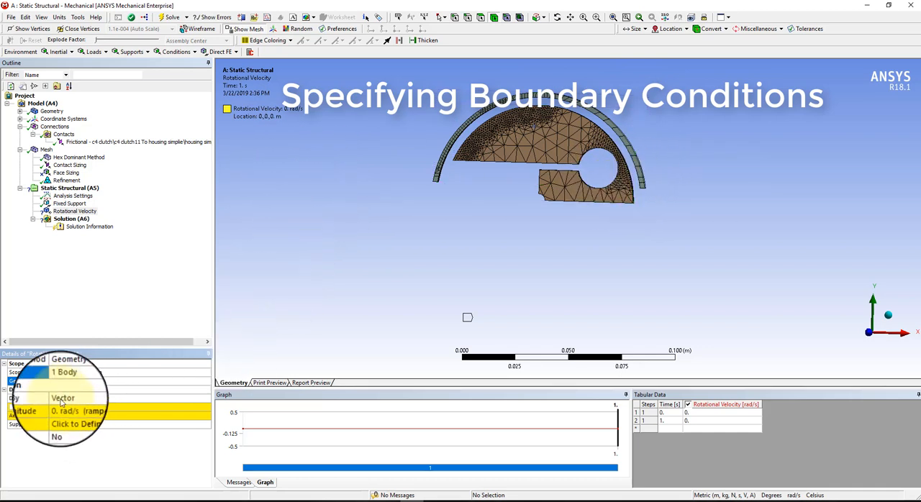
Define the clutch's rotational velocity by components and set its Z component to -100 rad/s.
{"action": "left_click", "coordinate": [202, 398]}
{"action": "left_click", "coordinate": [207, 398]}
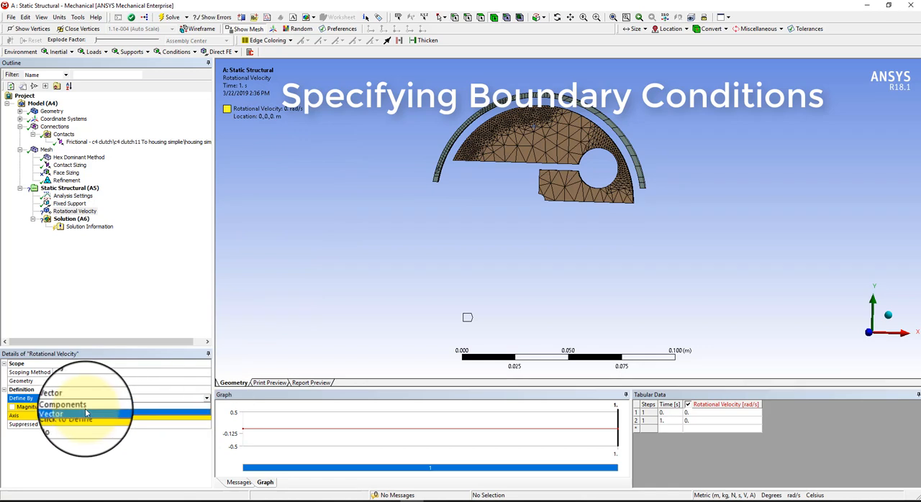
{"action": "left_click", "coordinate": [82, 407]}
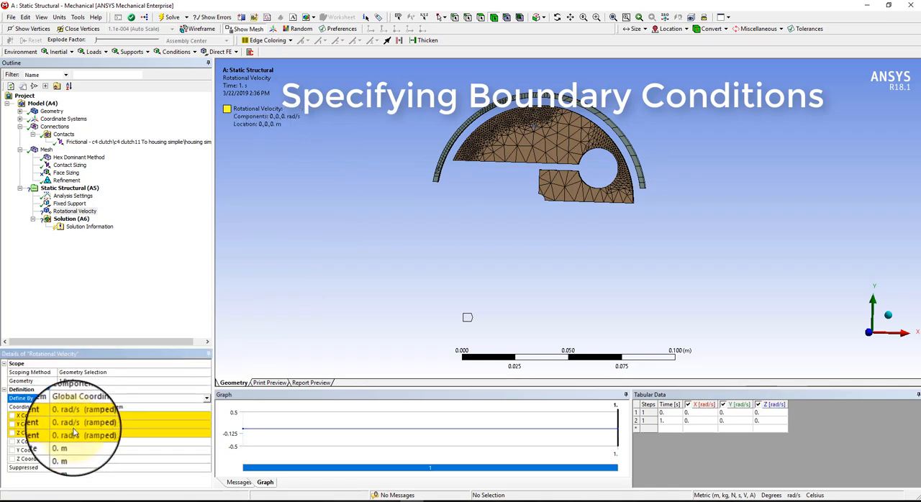
{"action": "middle_click_drag", "start_coordinate": [575, 302], "coordinate": [564, 308]}
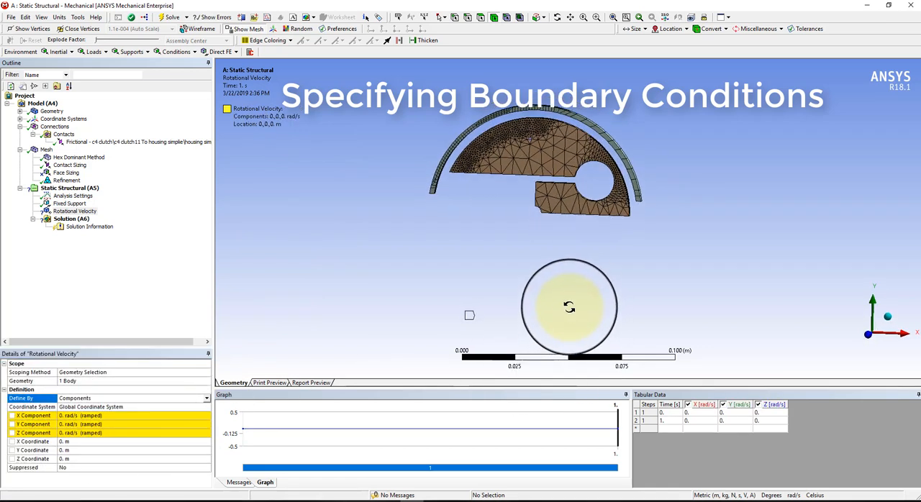
{"action": "left_click", "coordinate": [97, 433]}
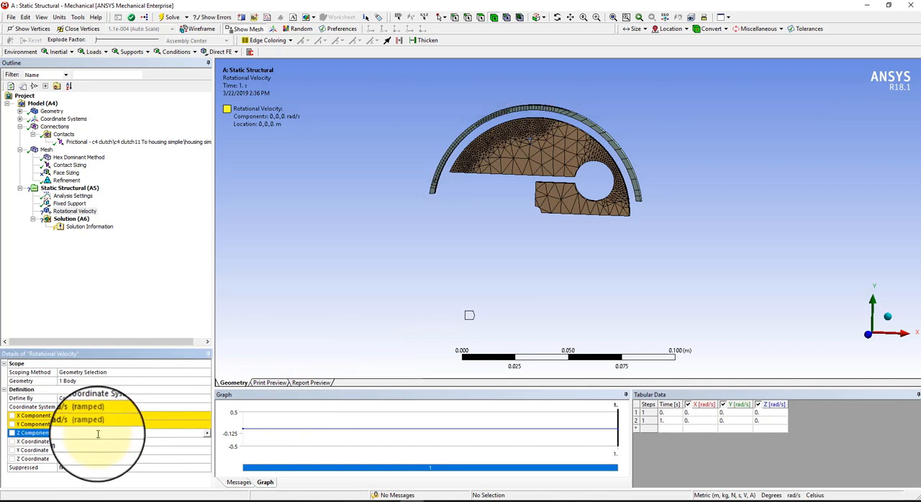
{"action": "type", "text": "100"}
{"action": "key", "text": "Return"}
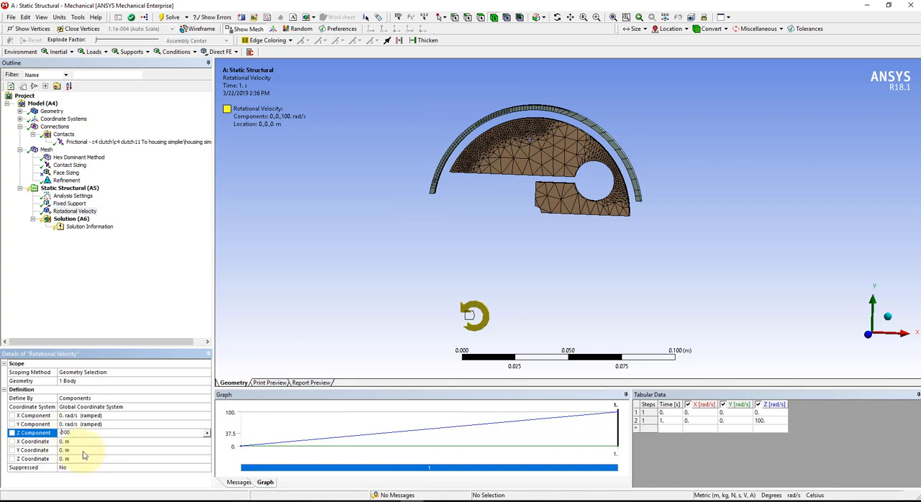
{"action": "key", "text": "Return"}
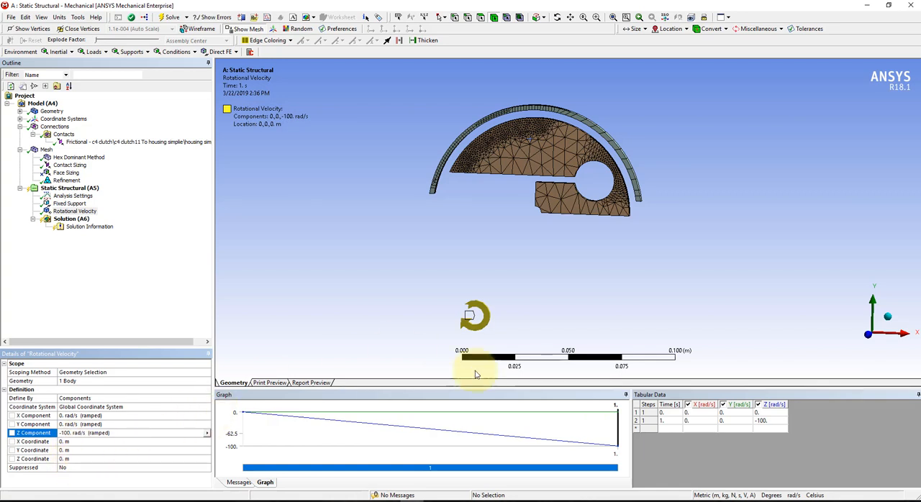
{"action": "middle_click_drag", "start_coordinate": [554, 304], "coordinate": [538, 351]}
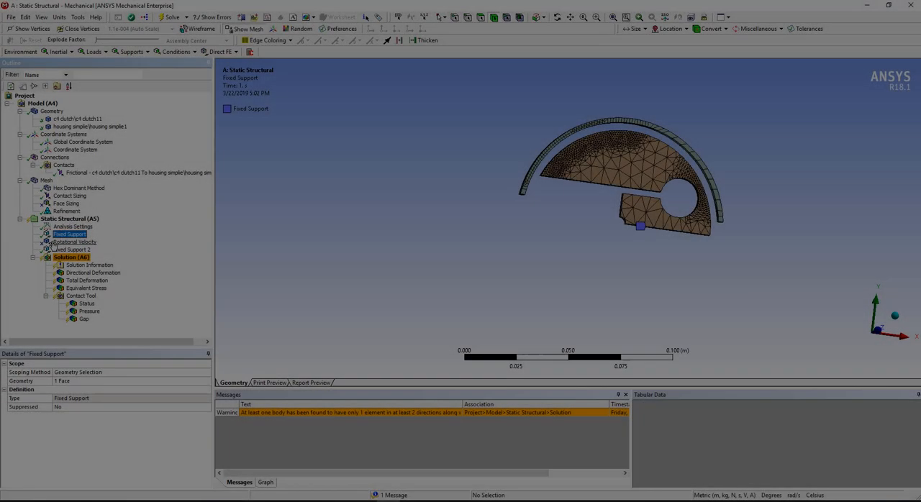
Review the fixed supports and the suppressed rotational velocity, including its stepped Z values and its X, Y and Z origin coordinates.
{"action": "left_click", "coordinate": [75, 242]}
{"action": "scroll", "coordinate": [529, 241], "scroll_direction": "down", "scroll_amount": 2}
{"action": "middle_click_drag", "start_coordinate": [530, 243], "coordinate": [512, 255]}
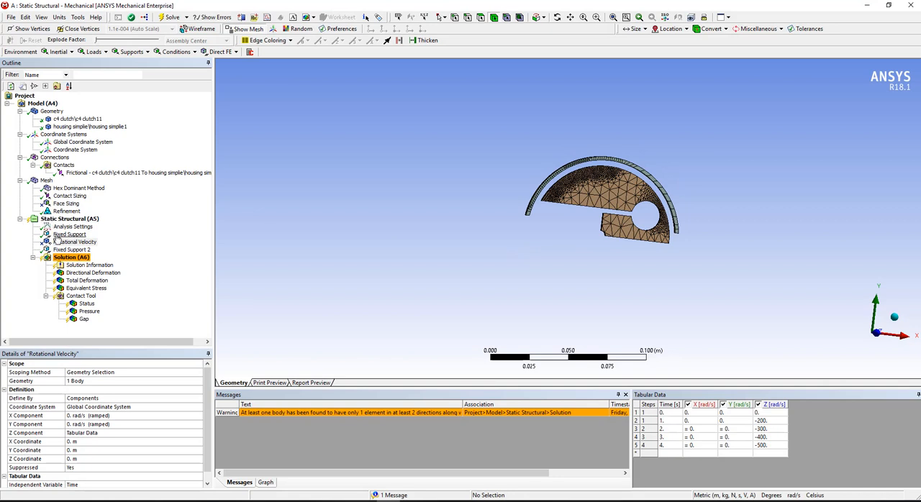
{"action": "left_click", "coordinate": [60, 234]}
{"action": "left_click", "coordinate": [72, 219]}
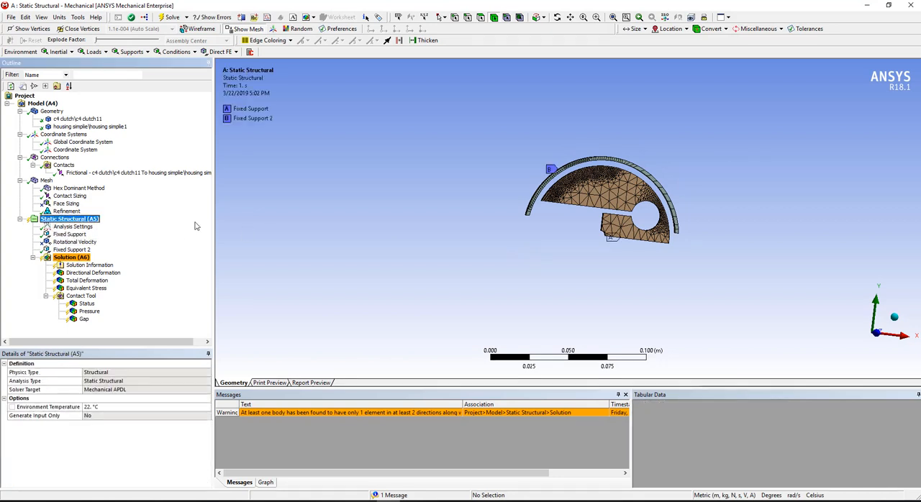
{"action": "middle_click_drag", "start_coordinate": [531, 242], "coordinate": [482, 247]}
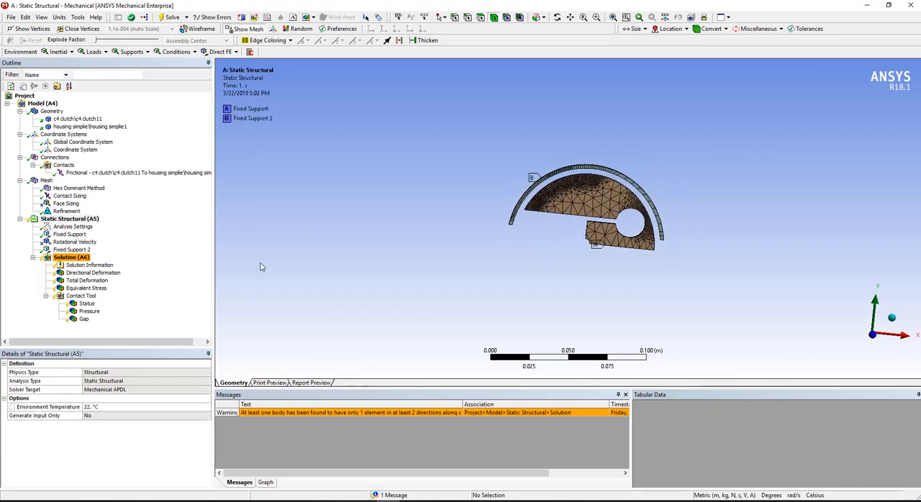
{"action": "left_click", "coordinate": [72, 242]}
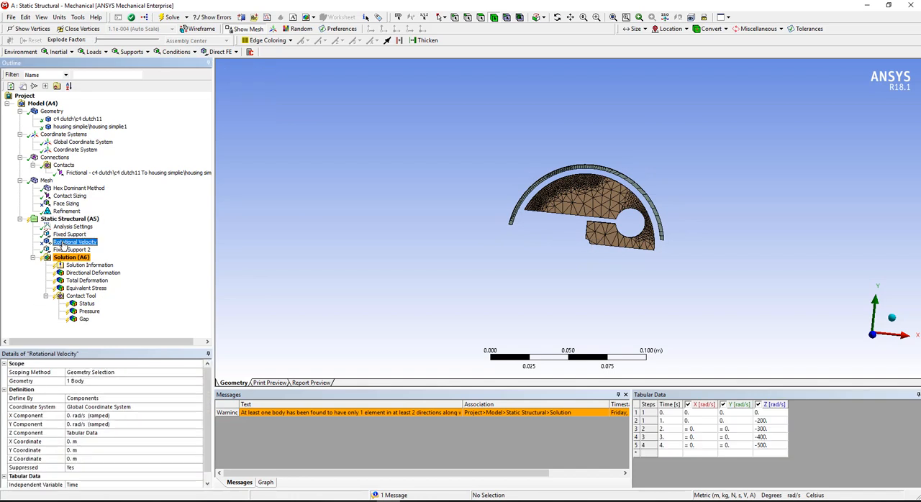
{"action": "left_click", "coordinate": [85, 450]}
{"action": "left_click", "coordinate": [80, 458]}
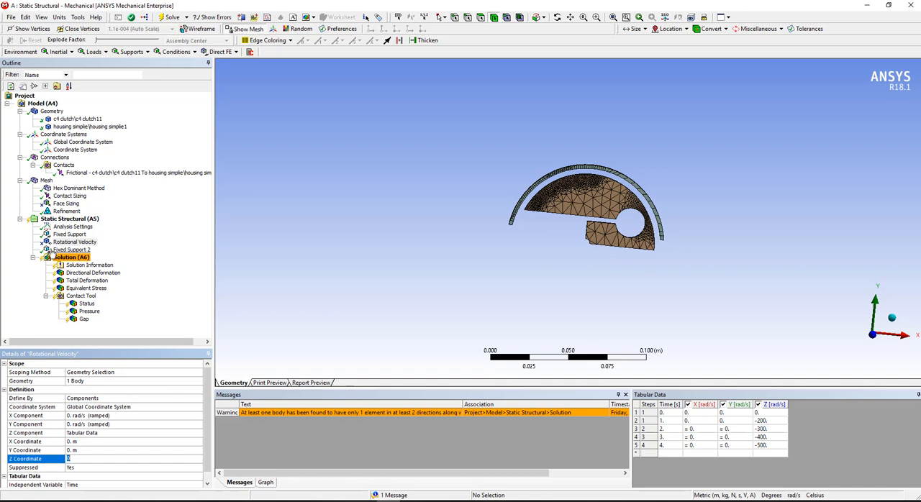
Add a second rotational velocity to the static structural analysis and set its vector magnitude to 100 rad/s.
{"action": "left_click", "coordinate": [57, 218]}
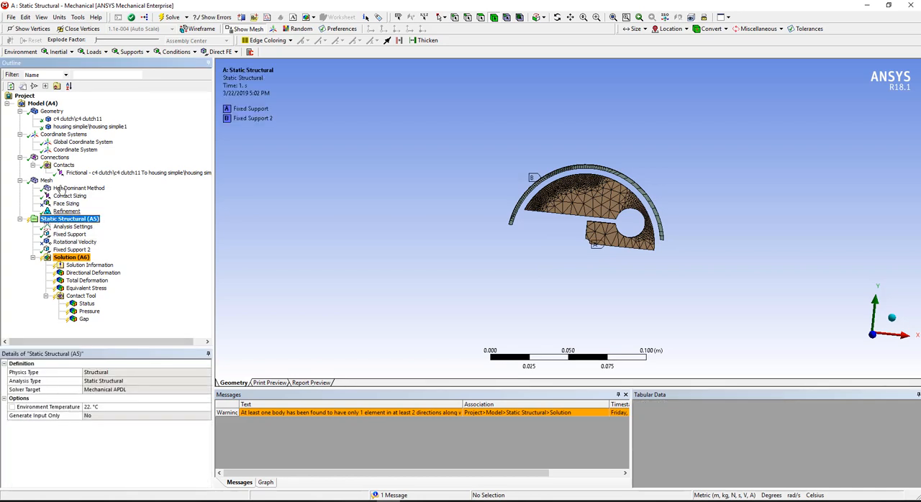
{"action": "left_click", "coordinate": [72, 53]}
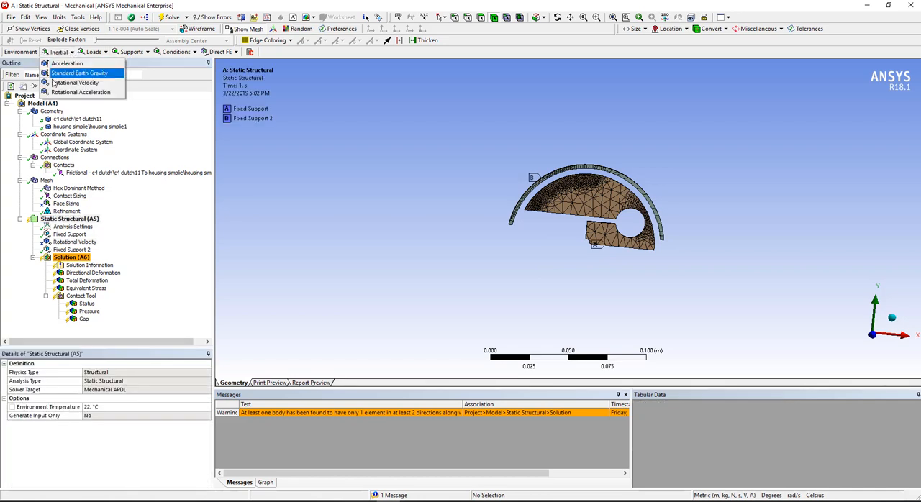
{"action": "left_click", "coordinate": [58, 83]}
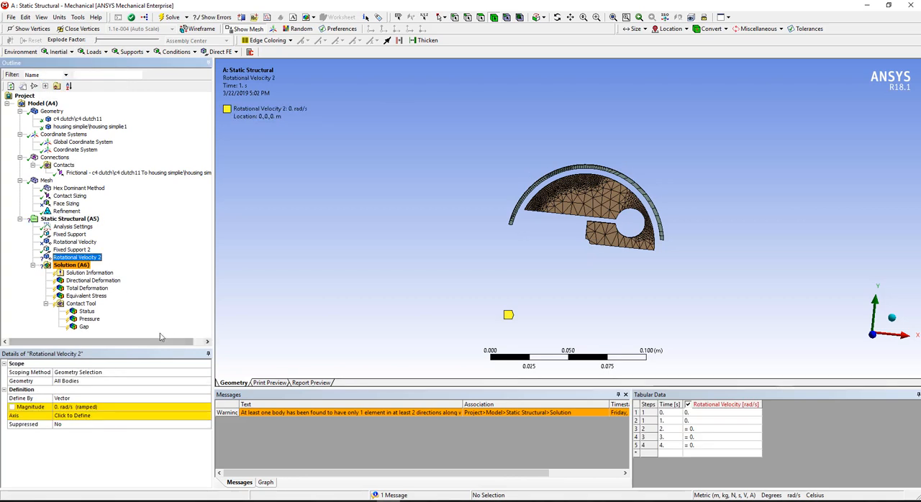
{"action": "left_click", "coordinate": [56, 249]}
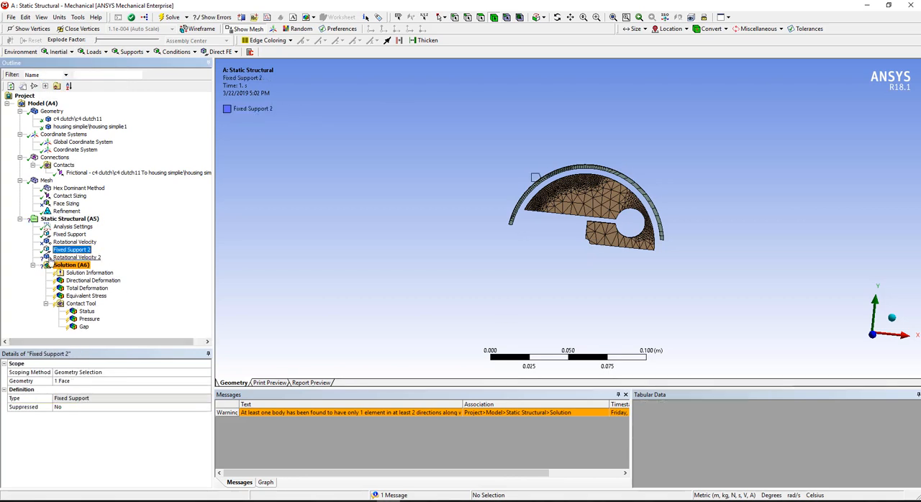
{"action": "left_click", "coordinate": [59, 256]}
{"action": "left_click", "coordinate": [83, 408]}
{"action": "type", "text": "100"}
{"action": "key", "text": "Return"}
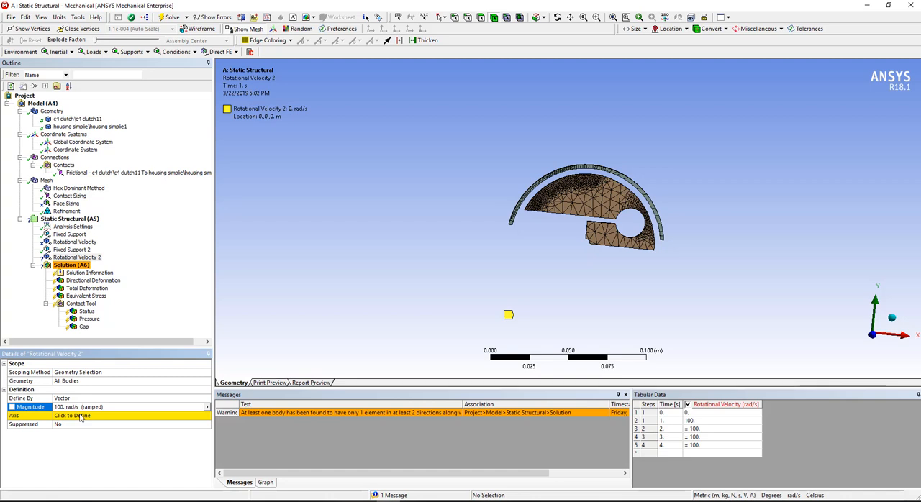
Define the second rotational velocity's axis from the housing's inner cylindrical face.
{"action": "left_click", "coordinate": [81, 416]}
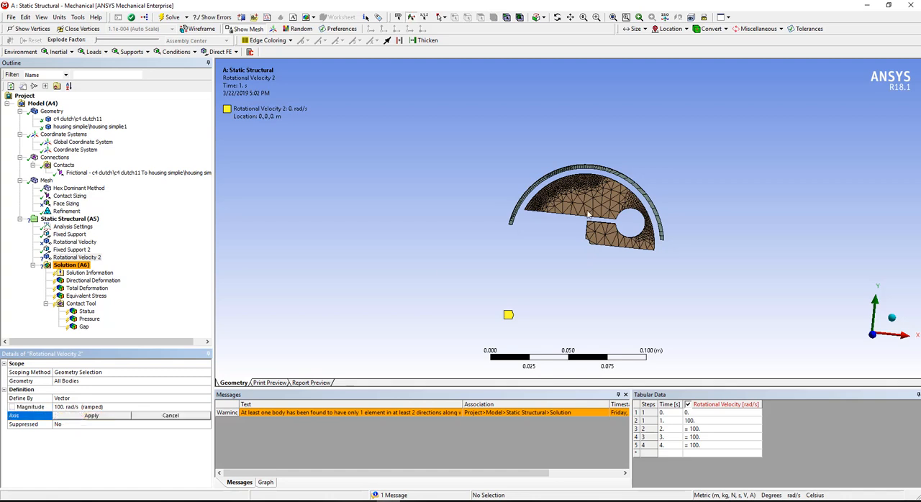
{"action": "scroll", "coordinate": [483, 249], "scroll_direction": "down", "scroll_amount": 2}
{"action": "scroll", "coordinate": [639, 245], "scroll_direction": "up", "scroll_amount": 6}
{"action": "middle_click_drag", "start_coordinate": [776, 220], "coordinate": [816, 205]}
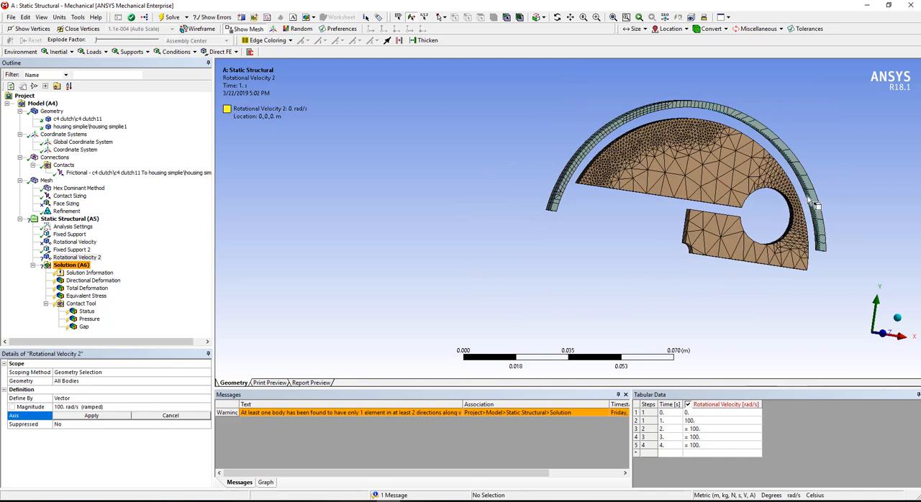
{"action": "left_click", "coordinate": [809, 201]}
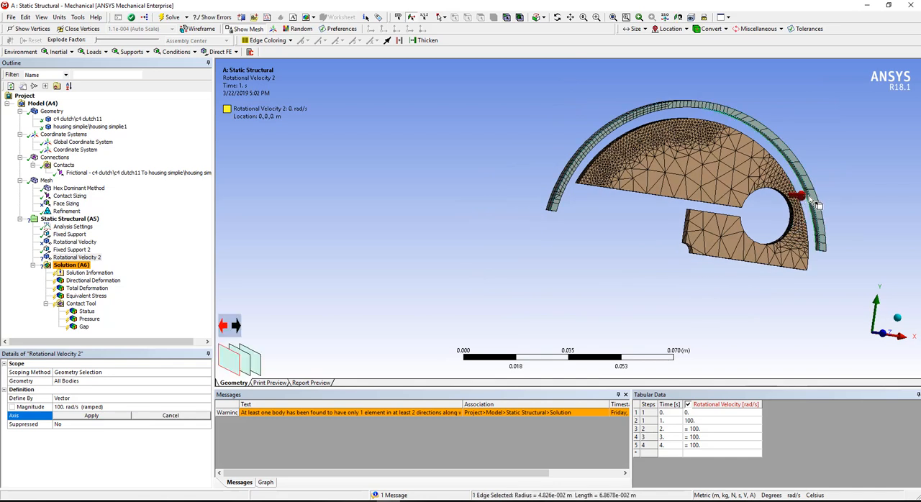
{"action": "left_click", "coordinate": [809, 197]}
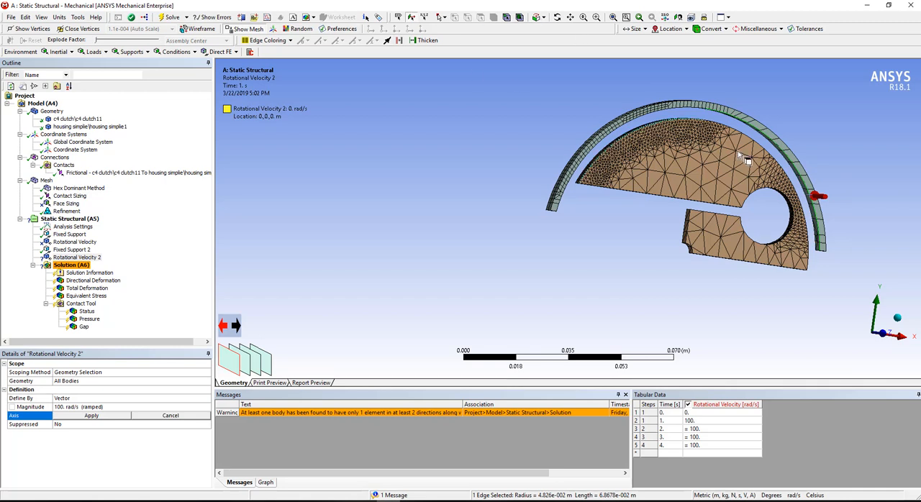
{"action": "left_click", "coordinate": [819, 214]}
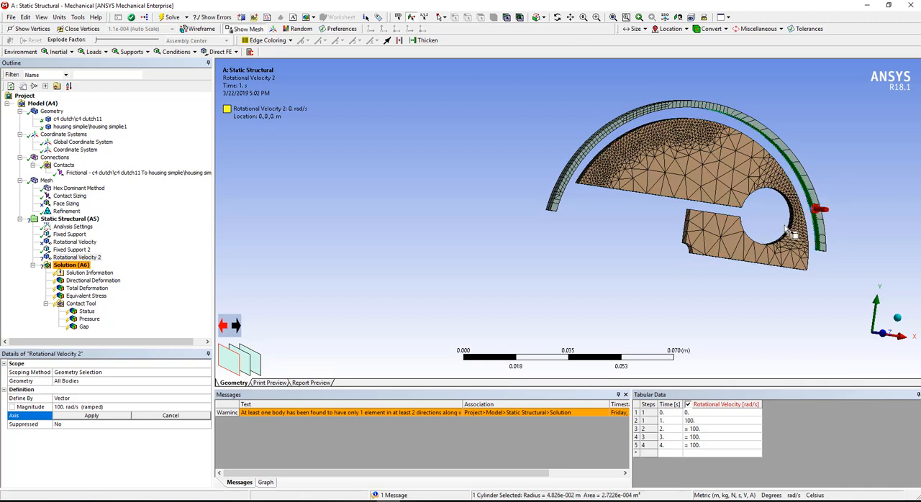
{"action": "left_click", "coordinate": [91, 416]}
{"action": "middle_click_drag", "start_coordinate": [533, 322], "coordinate": [527, 288]}
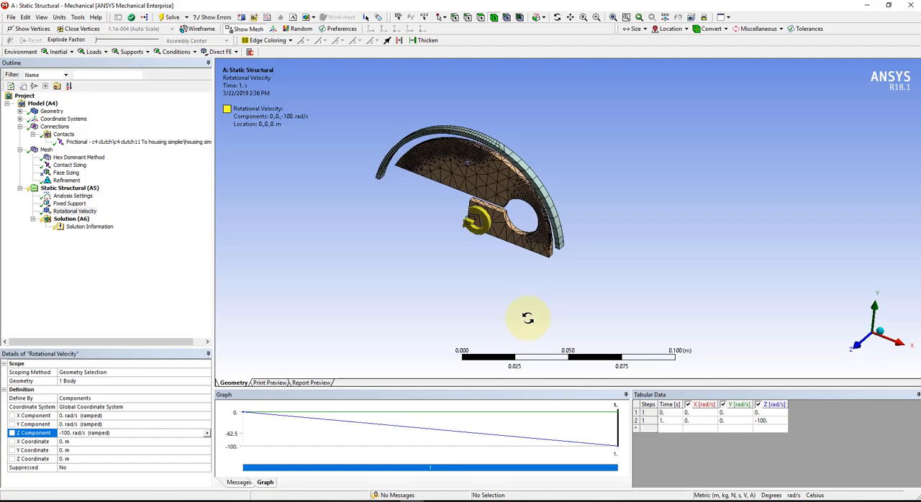
Add a second fixed support to the static structural analysis on the housing's outer cylindrical face.
{"action": "middle_click_drag", "start_coordinate": [530, 255], "coordinate": [551, 303]}
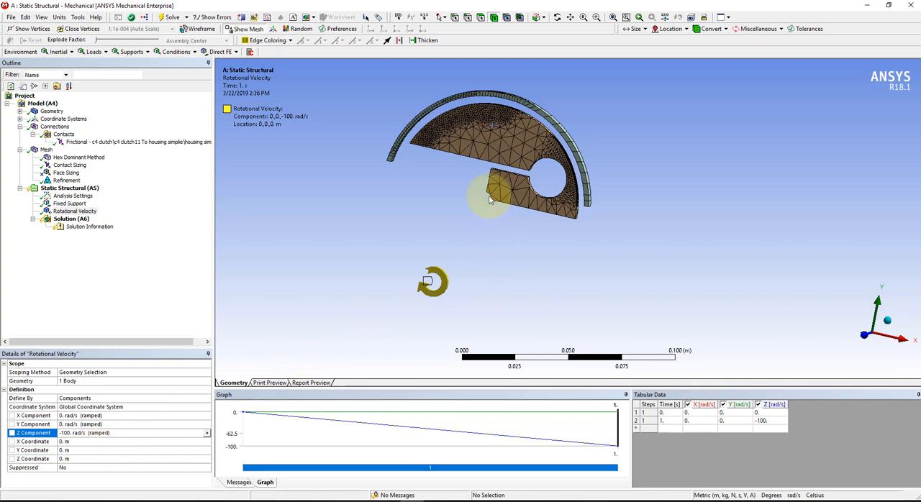
{"action": "scroll", "coordinate": [486, 204], "scroll_direction": "up", "scroll_amount": 5}
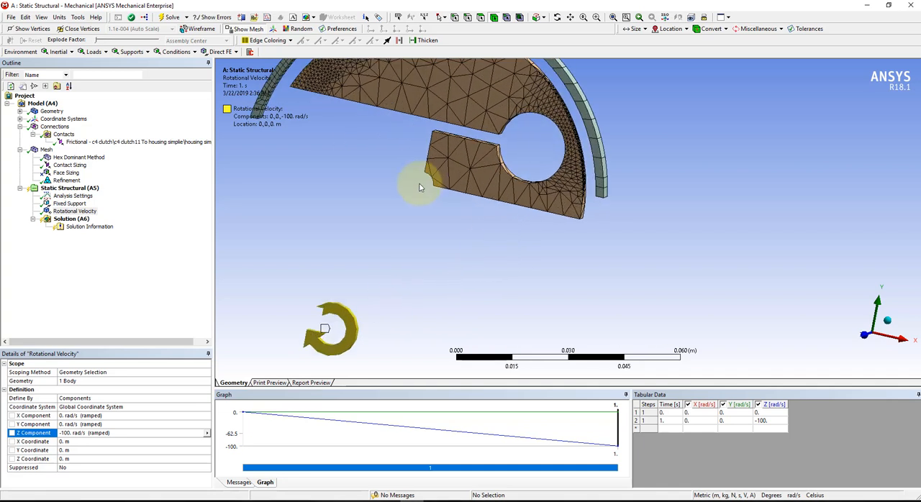
{"action": "scroll", "coordinate": [411, 191], "scroll_direction": "down", "scroll_amount": 4}
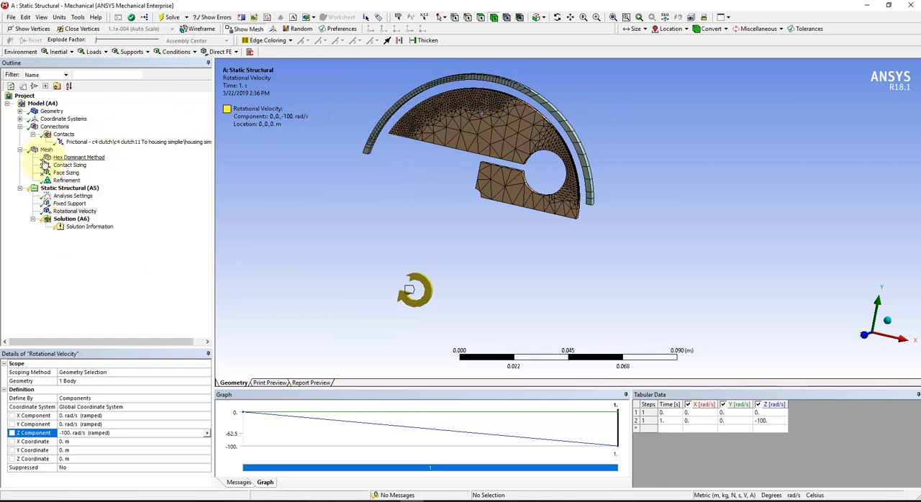
{"action": "left_click", "coordinate": [56, 187]}
{"action": "left_click", "coordinate": [130, 52]}
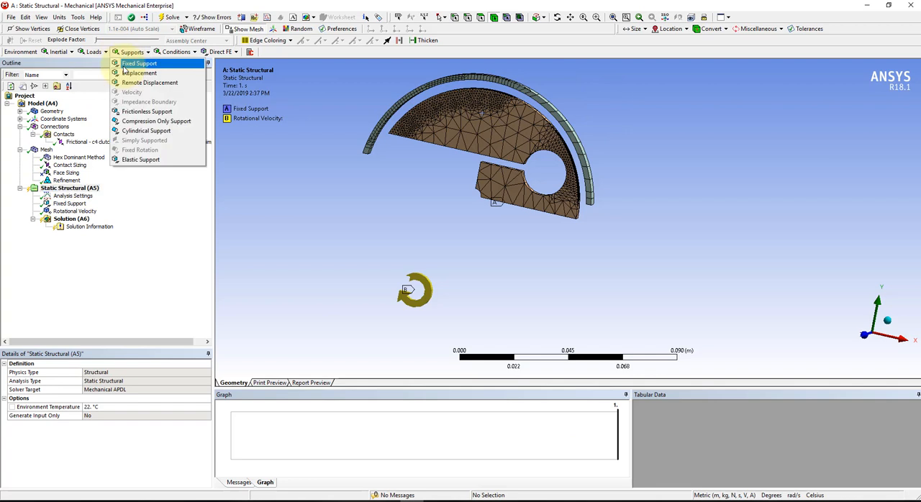
{"action": "left_click", "coordinate": [128, 64]}
{"action": "middle_click_drag", "start_coordinate": [304, 137], "coordinate": [409, 151]}
{"action": "left_click", "coordinate": [414, 153]}
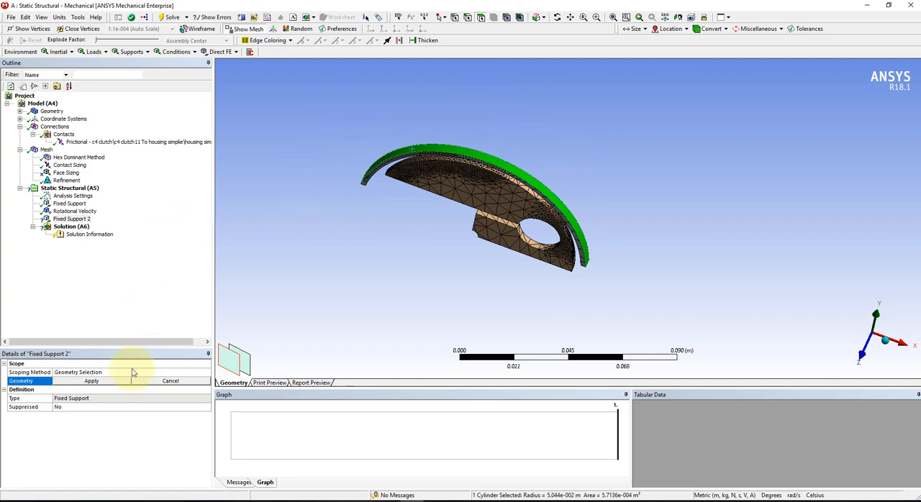
{"action": "left_click", "coordinate": [108, 381]}
{"action": "middle_click_drag", "start_coordinate": [455, 244], "coordinate": [464, 194]}
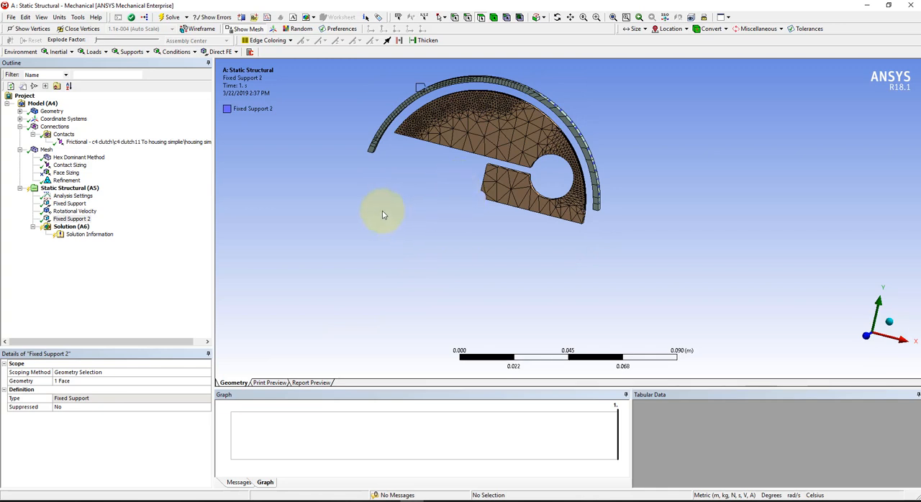
Insert a new coordinate system into the model and set its type to Cylindrical.
{"action": "left_click", "coordinate": [69, 227]}
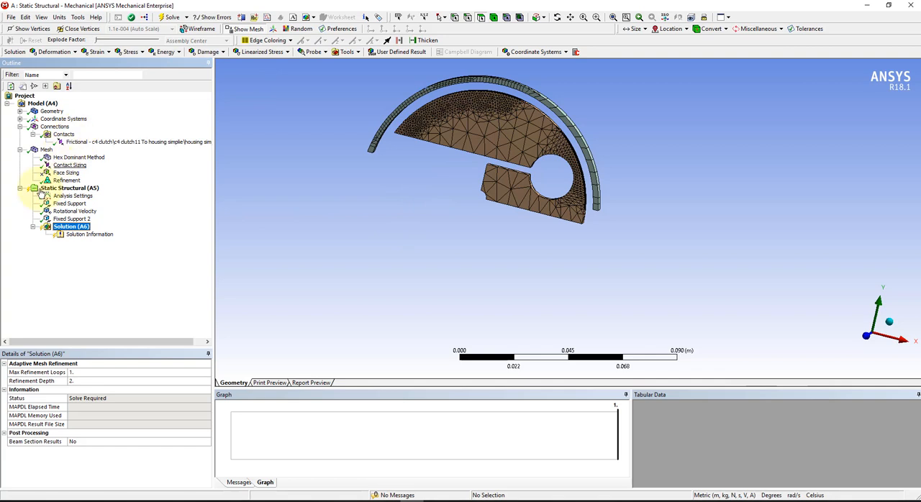
{"action": "left_click", "coordinate": [53, 120]}
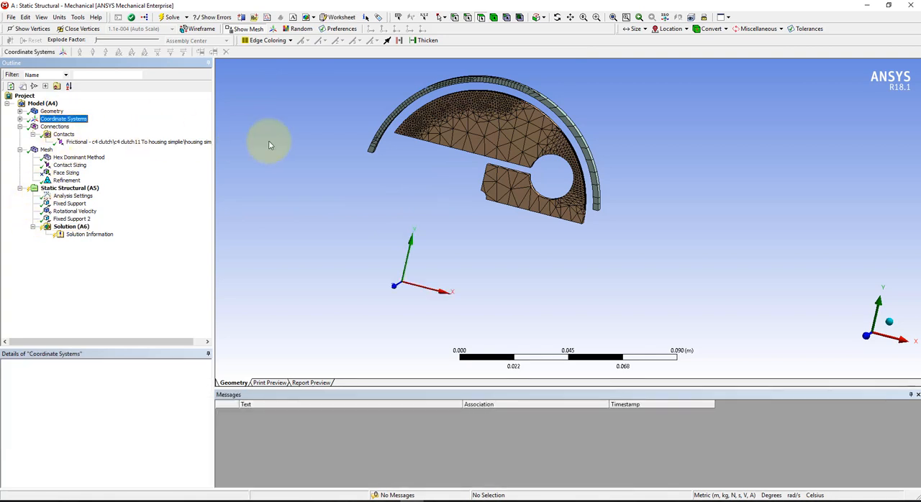
{"action": "right_click", "coordinate": [64, 120]}
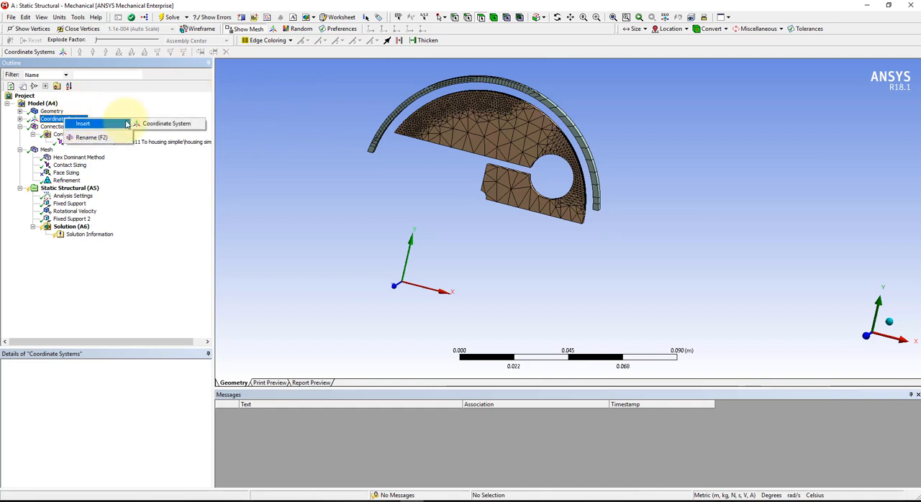
{"action": "left_click", "coordinate": [151, 130]}
{"action": "right_click", "coordinate": [65, 123]}
{"action": "mouse_move", "coordinate": [84, 126]}
{"action": "left_click", "coordinate": [159, 125]}
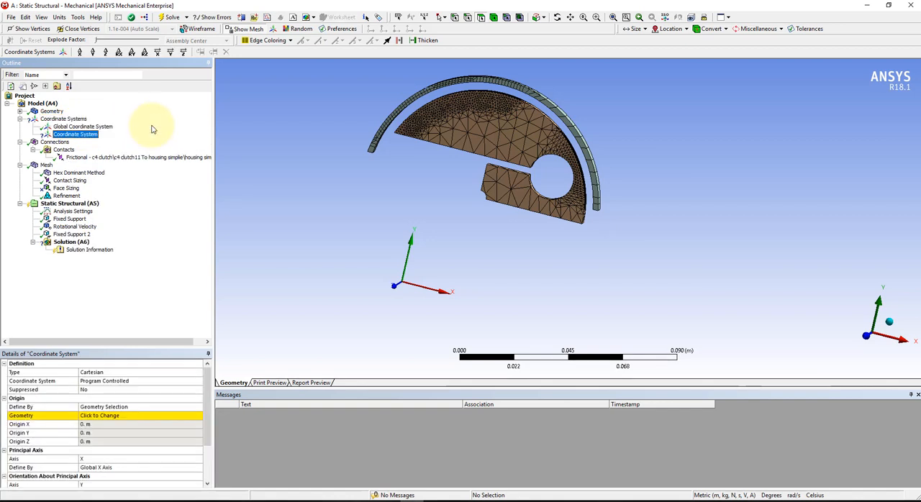
{"action": "left_click", "coordinate": [100, 373]}
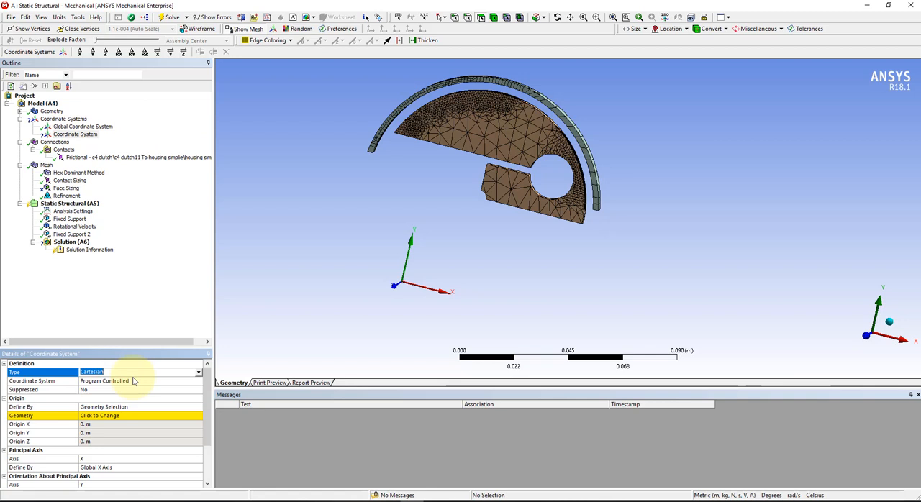
{"action": "left_click", "coordinate": [200, 375]}
{"action": "left_click", "coordinate": [150, 389]}
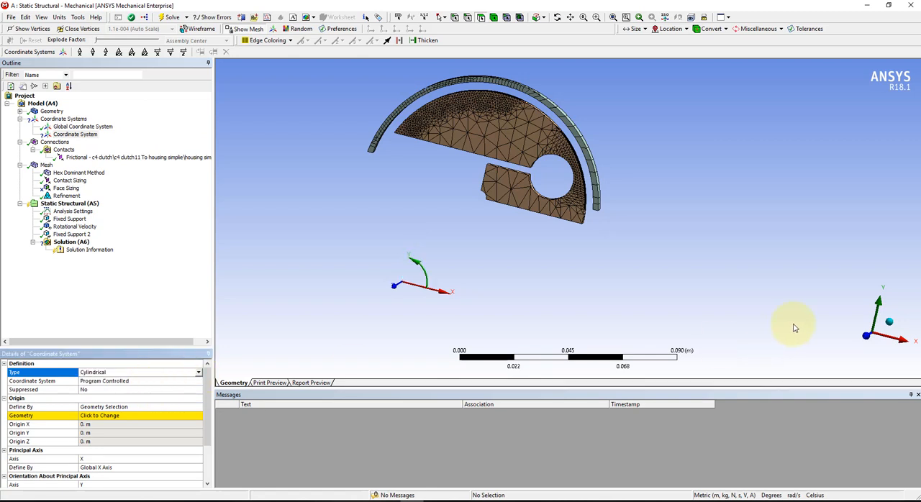
Set the cylindrical coordinate system's origin from the small concave cylindrical face at the clutch's inner hub corner.
{"action": "left_click", "coordinate": [893, 345]}
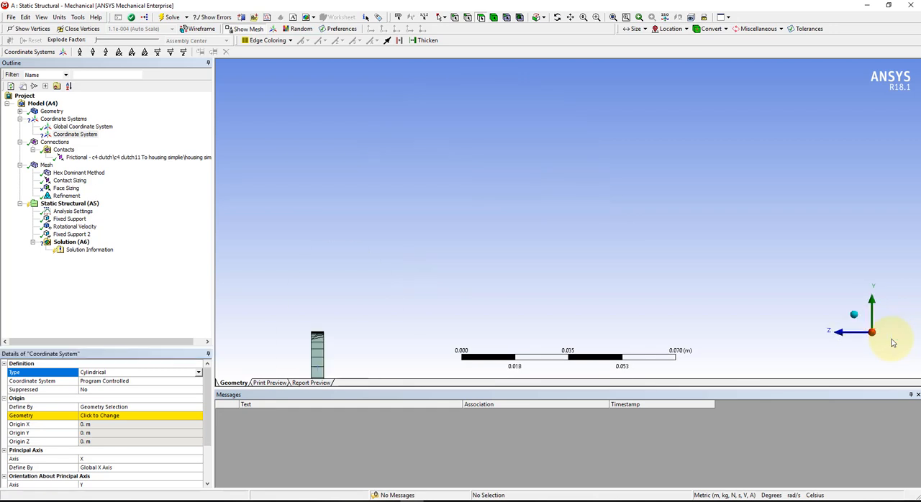
{"action": "left_click", "coordinate": [869, 317]}
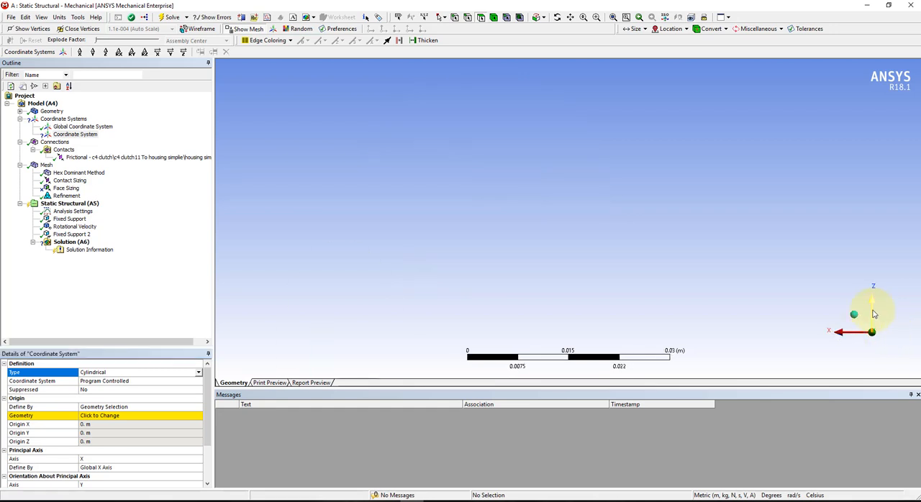
{"action": "left_click", "coordinate": [848, 332]}
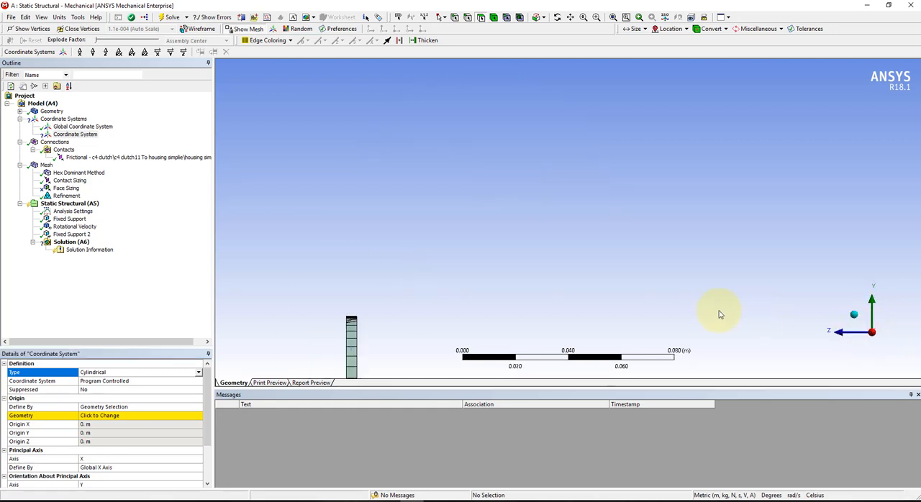
{"action": "middle_click_drag", "start_coordinate": [535, 318], "coordinate": [700, 317]}
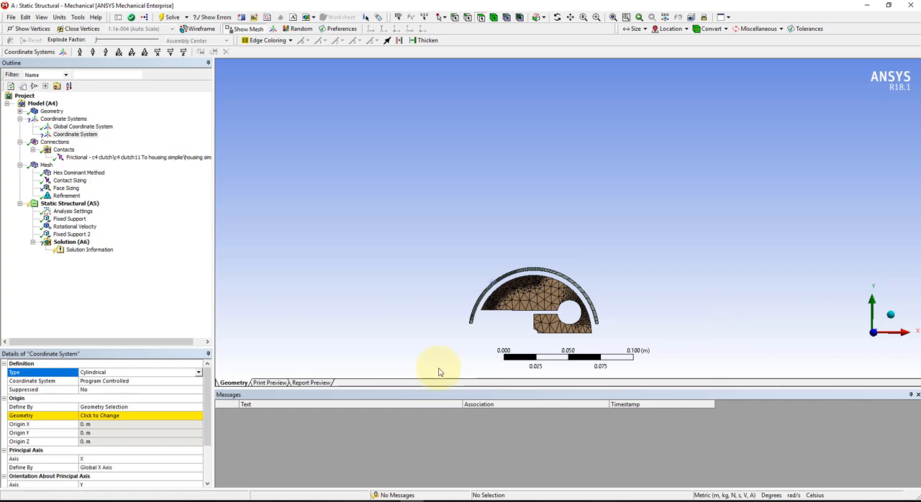
{"action": "left_click", "coordinate": [88, 417]}
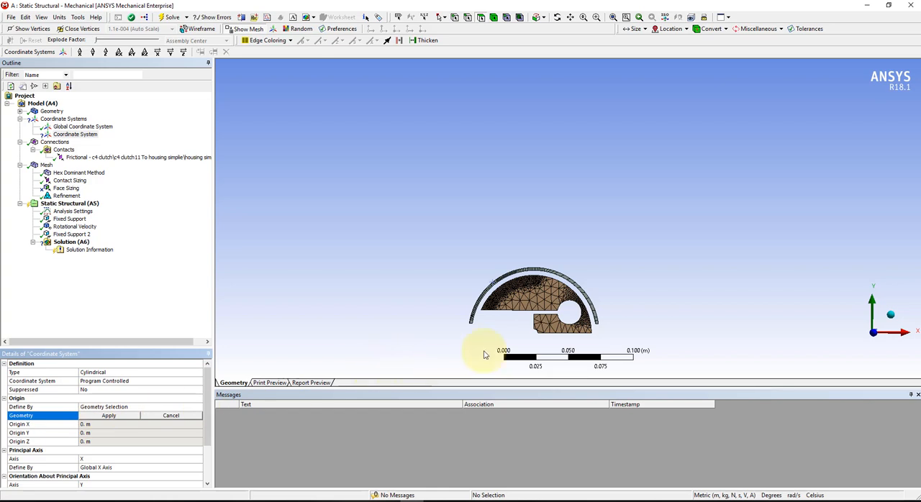
{"action": "scroll", "coordinate": [533, 336], "scroll_direction": "down", "scroll_amount": 3}
{"action": "middle_click_drag", "start_coordinate": [552, 307], "coordinate": [596, 359]}
{"action": "middle_click_drag", "start_coordinate": [541, 290], "coordinate": [411, 150], "text": "ctrl"}
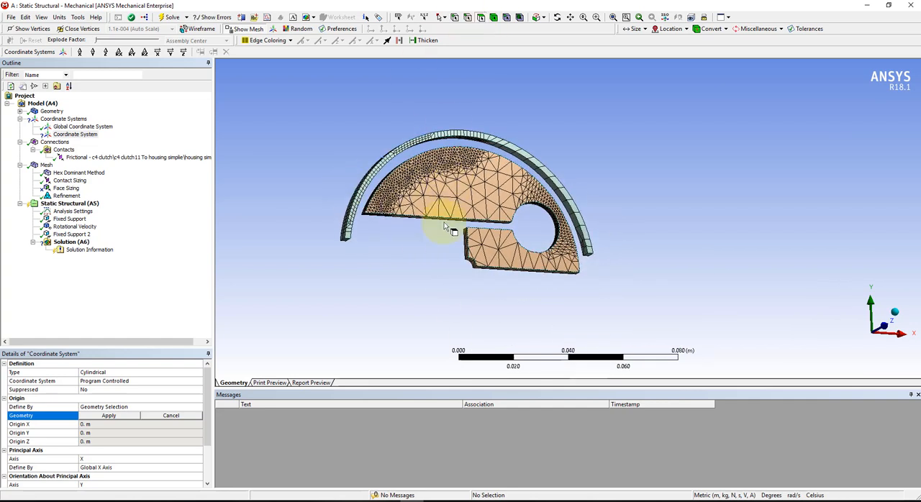
{"action": "left_click", "coordinate": [472, 262]}
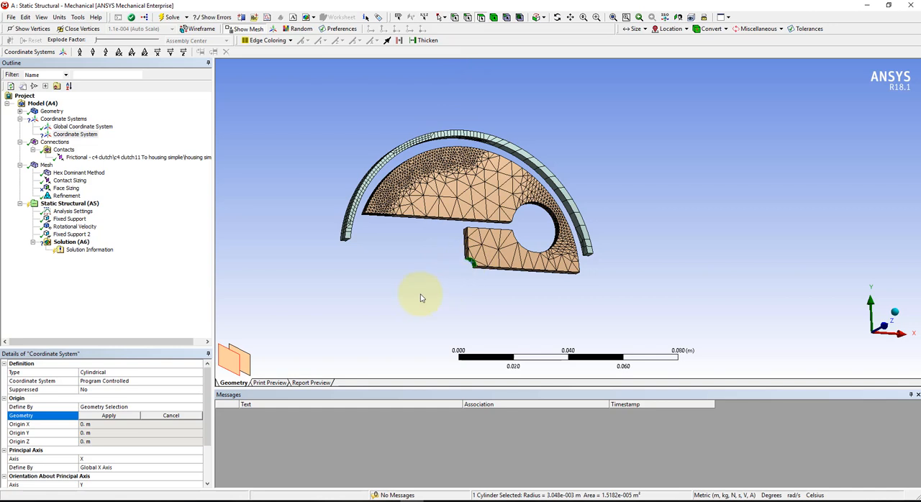
{"action": "left_click", "coordinate": [105, 416]}
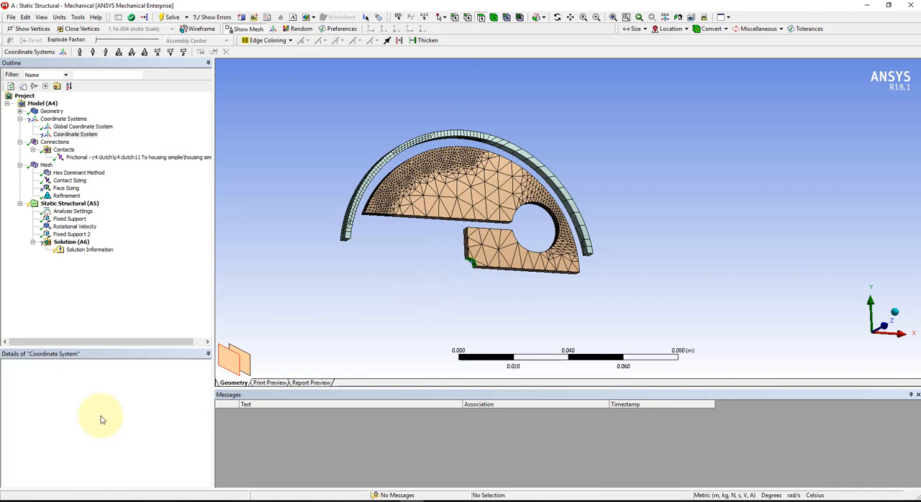
{"action": "middle_click_drag", "start_coordinate": [444, 290], "coordinate": [402, 360]}
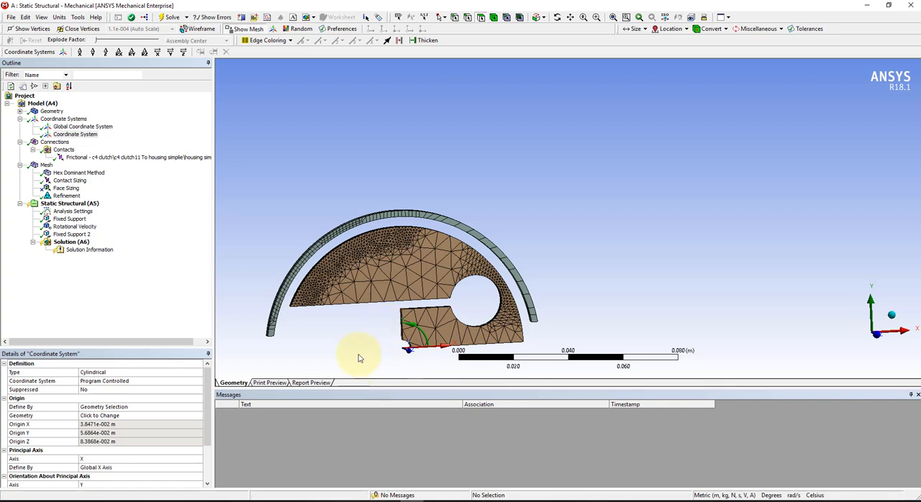
{"action": "scroll", "coordinate": [114, 417], "scroll_direction": "down", "scroll_amount": 1}
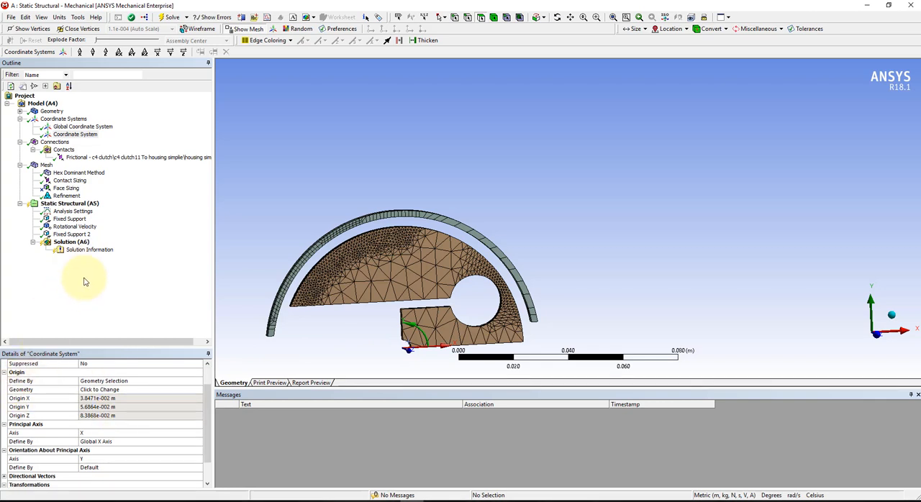
Add directional deformation, total deformation and equivalent (von-Mises) stress results to the solution.
{"action": "left_click", "coordinate": [49, 242]}
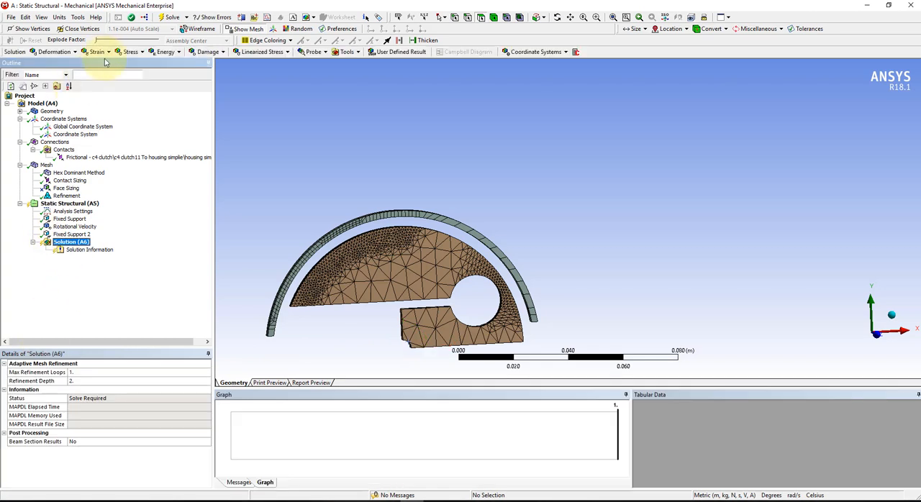
{"action": "left_click", "coordinate": [69, 53]}
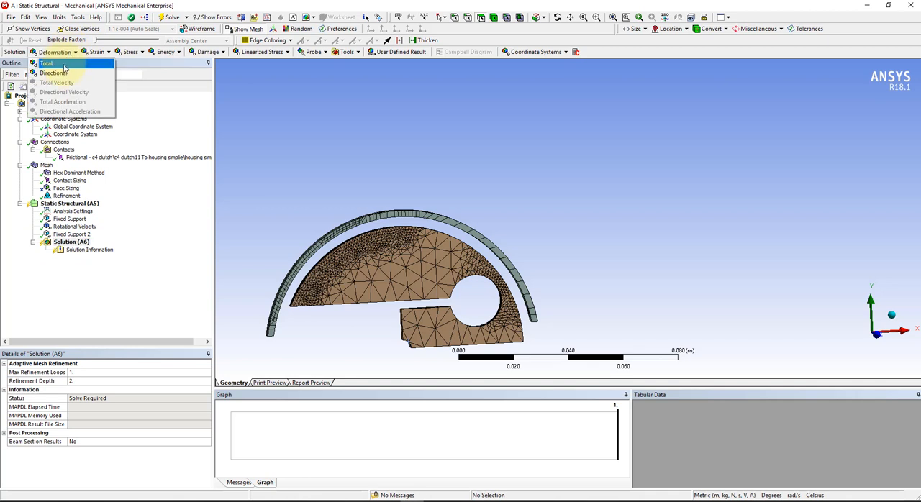
{"action": "left_click", "coordinate": [63, 73]}
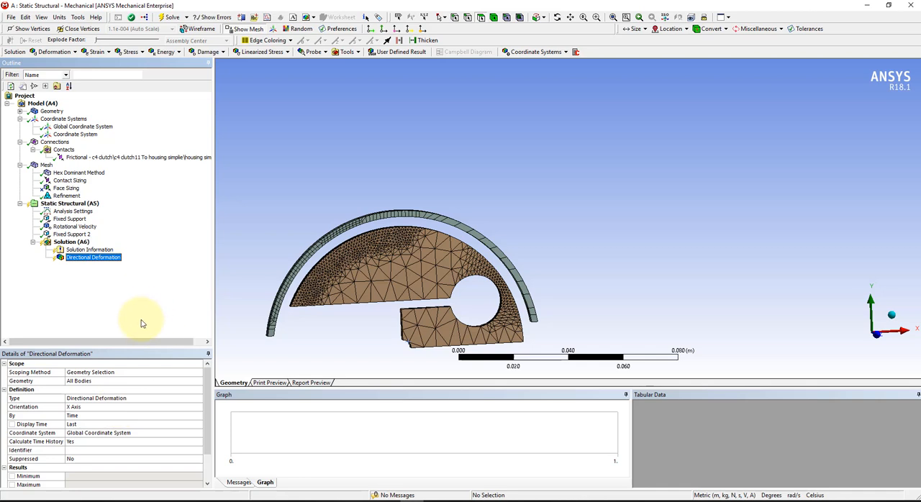
{"action": "left_click", "coordinate": [73, 52]}
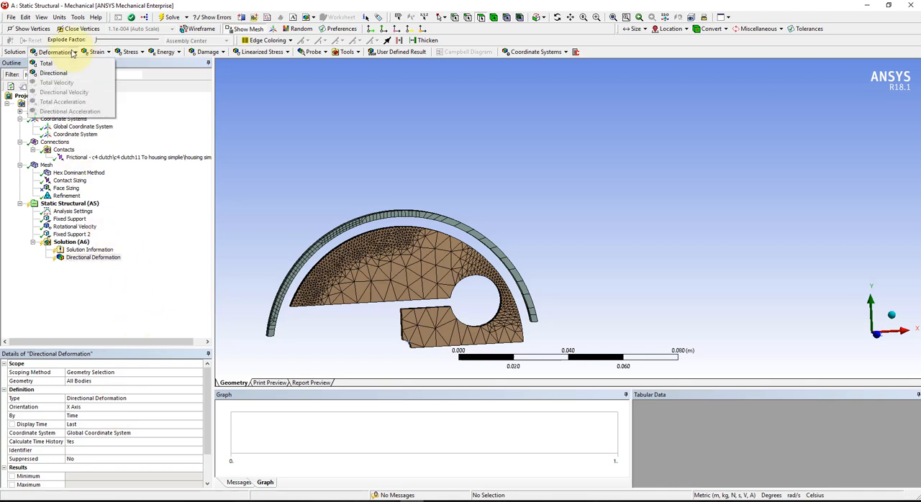
{"action": "left_click", "coordinate": [46, 63]}
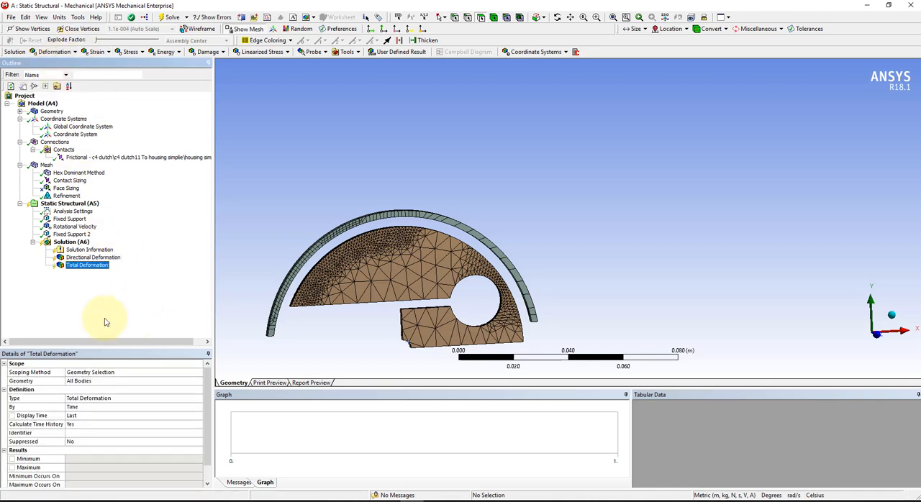
{"action": "left_click", "coordinate": [133, 52]}
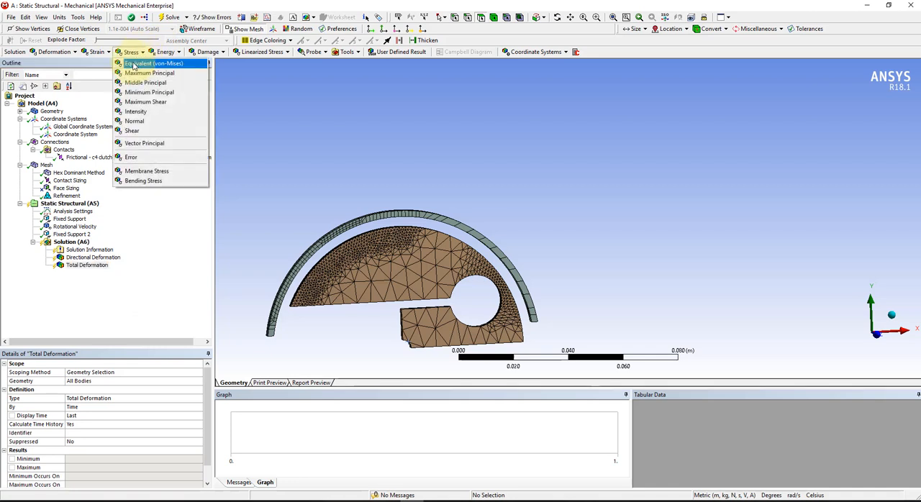
{"action": "left_click", "coordinate": [138, 62]}
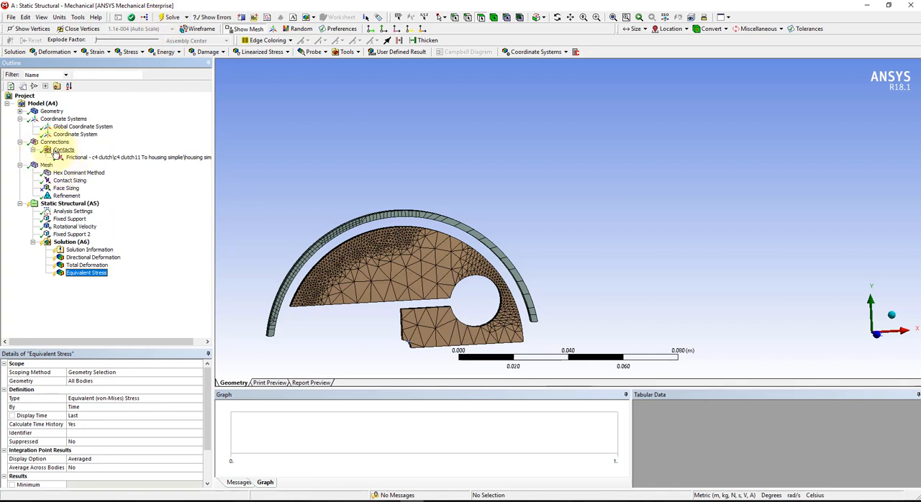
Check the loads, frictional contact and Hex Dominant mesh method, and solve the static structural analysis.
{"action": "left_click", "coordinate": [69, 204]}
{"action": "scroll", "coordinate": [374, 255], "scroll_direction": "down", "scroll_amount": 3}
{"action": "middle_click_drag", "start_coordinate": [407, 268], "coordinate": [403, 220]}
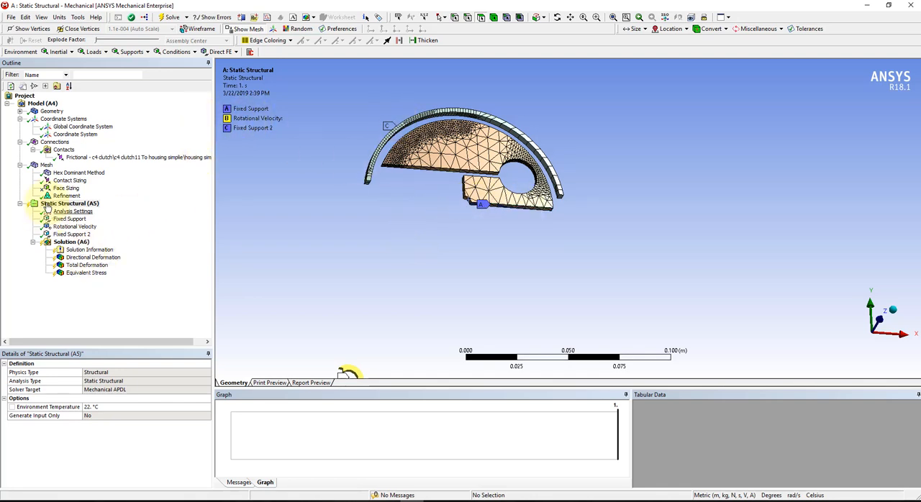
{"action": "left_click", "coordinate": [82, 157]}
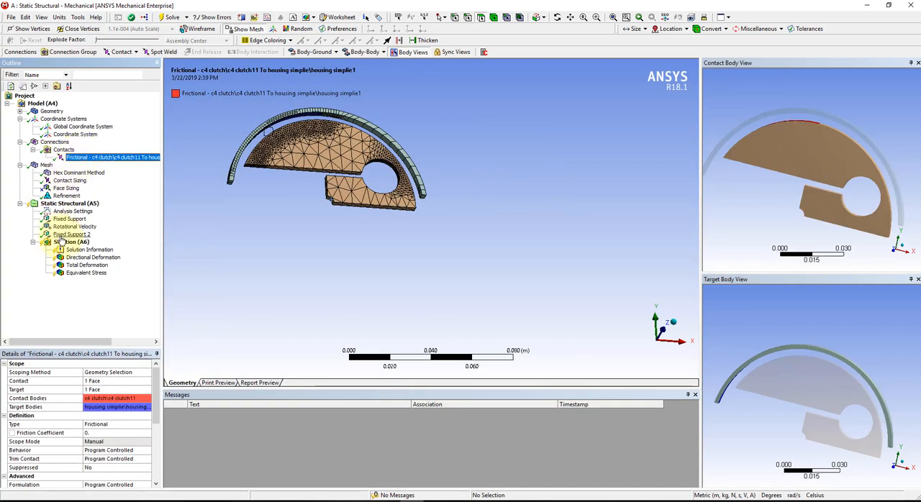
{"action": "left_click", "coordinate": [62, 174]}
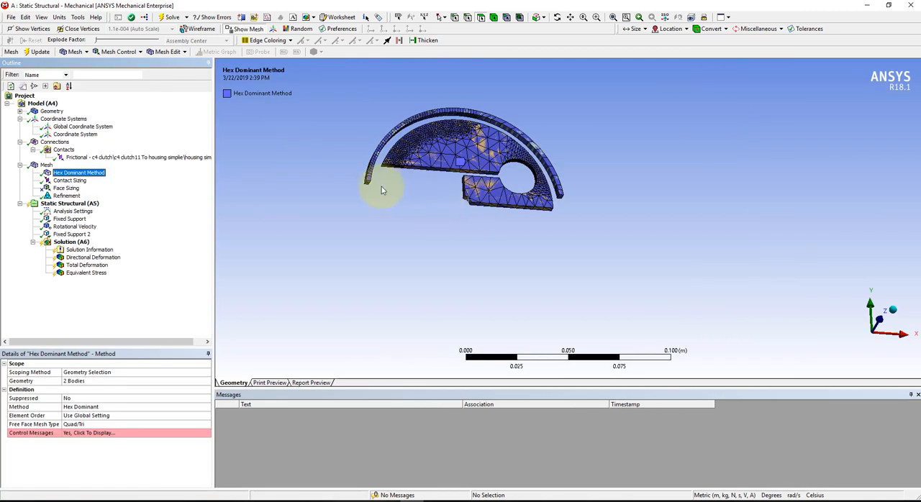
{"action": "left_click", "coordinate": [70, 242]}
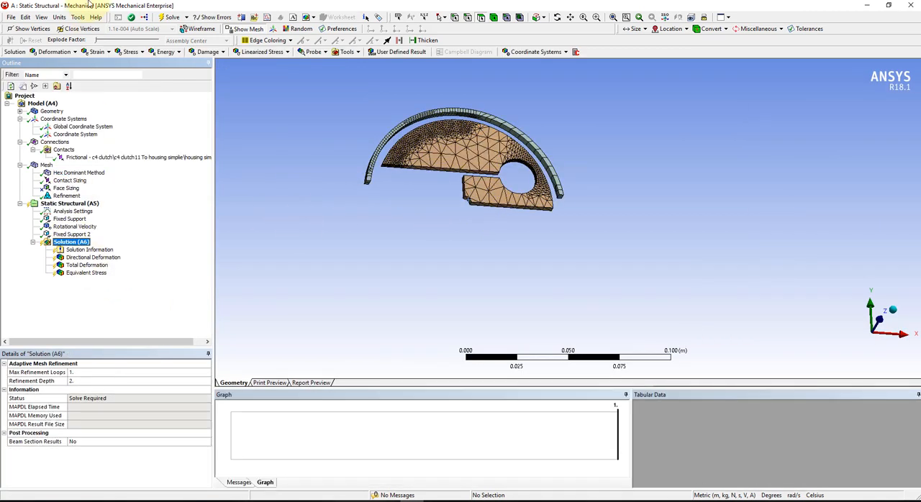
{"action": "left_click", "coordinate": [171, 18]}
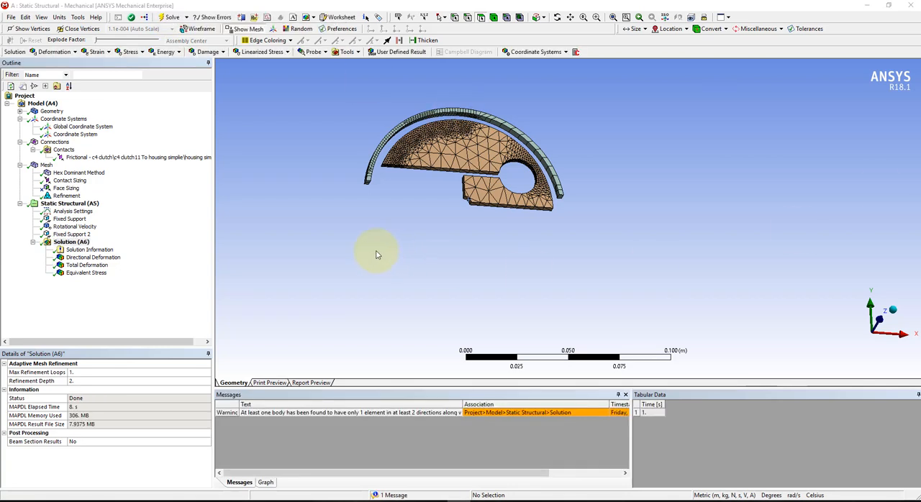
{"action": "double_click", "coordinate": [318, 415]}
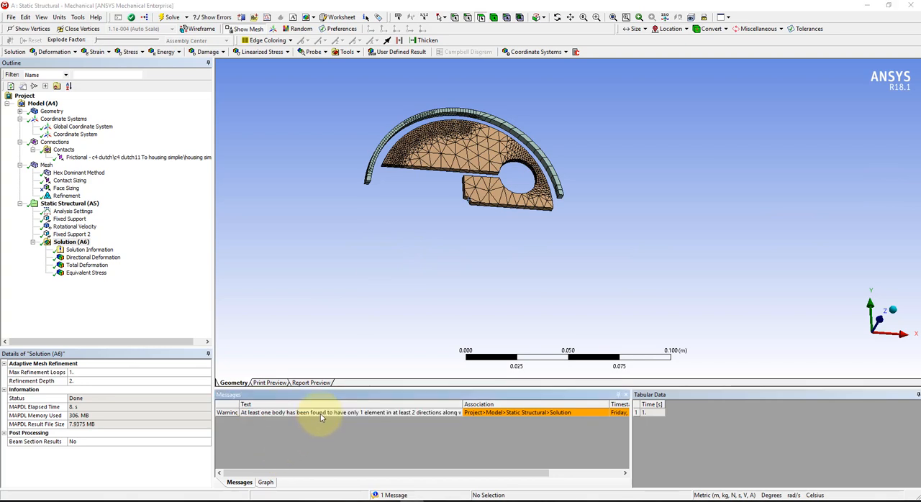
Examine the solved directional deformation along the X axis on the clutch and housing.
{"action": "left_click_drag", "start_coordinate": [477, 214], "coordinate": [672, 119]}
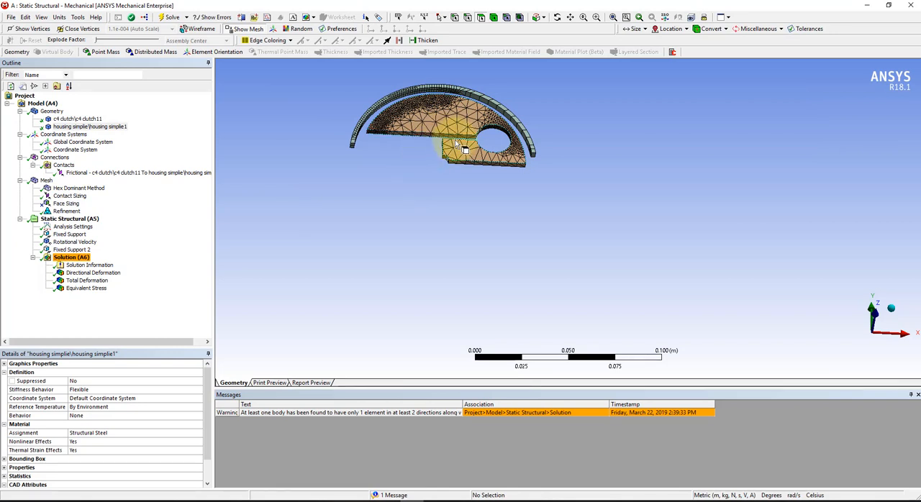
{"action": "middle_click_drag", "start_coordinate": [438, 128], "coordinate": [451, 179]}
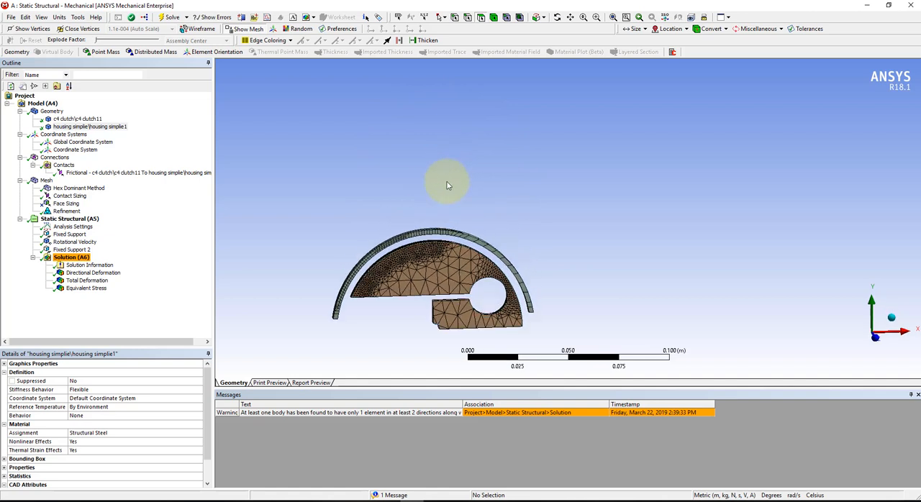
{"action": "scroll", "coordinate": [432, 258], "scroll_direction": "down", "scroll_amount": 3}
{"action": "middle_click_drag", "start_coordinate": [470, 277], "coordinate": [570, 218], "text": "ctrl"}
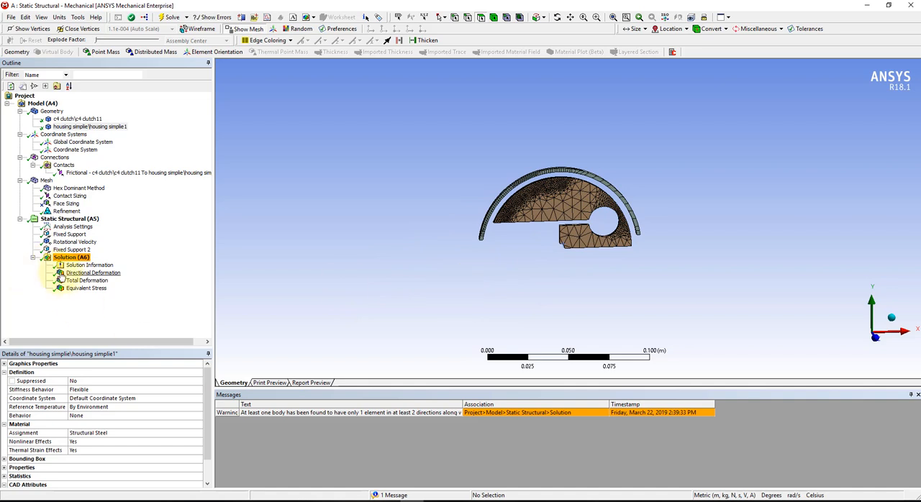
{"action": "left_click", "coordinate": [86, 273]}
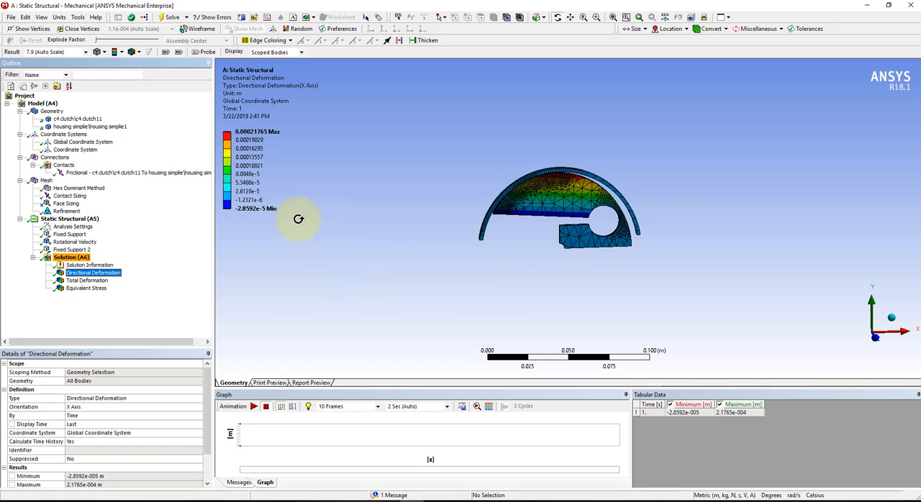
{"action": "left_click", "coordinate": [249, 140]}
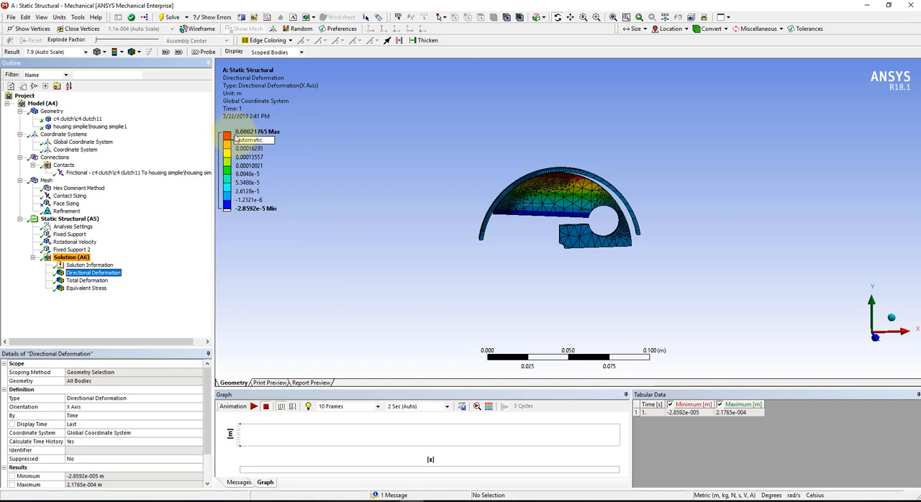
{"action": "scroll", "coordinate": [579, 196], "scroll_direction": "up", "scroll_amount": 2}
{"action": "scroll", "coordinate": [579, 195], "scroll_direction": "up", "scroll_amount": 3}
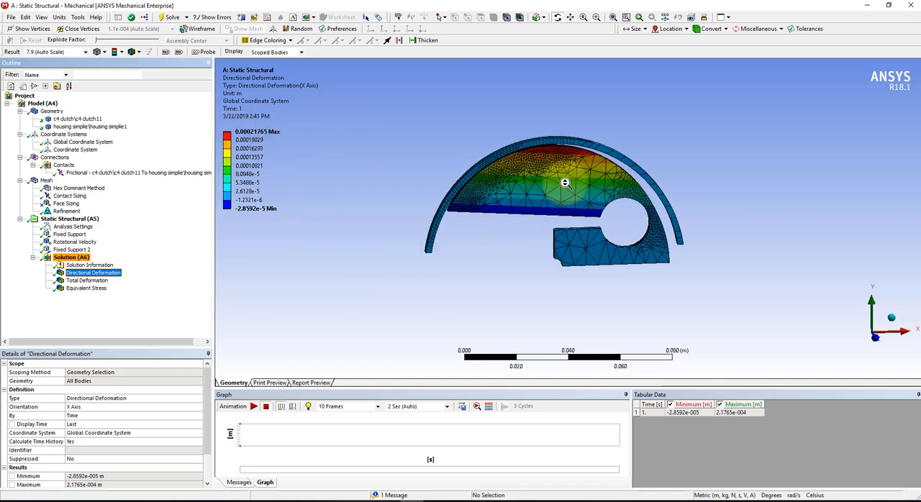
{"action": "mouse_move", "coordinate": [544, 105]}
{"action": "left_mouse_down"}
{"action": "mouse_move", "coordinate": [550, 88]}
{"action": "mouse_move", "coordinate": [543, 113]}
{"action": "mouse_move", "coordinate": [533, 101]}
{"action": "left_mouse_up"}
{"action": "middle_click_drag", "start_coordinate": [533, 100], "coordinate": [507, 149]}
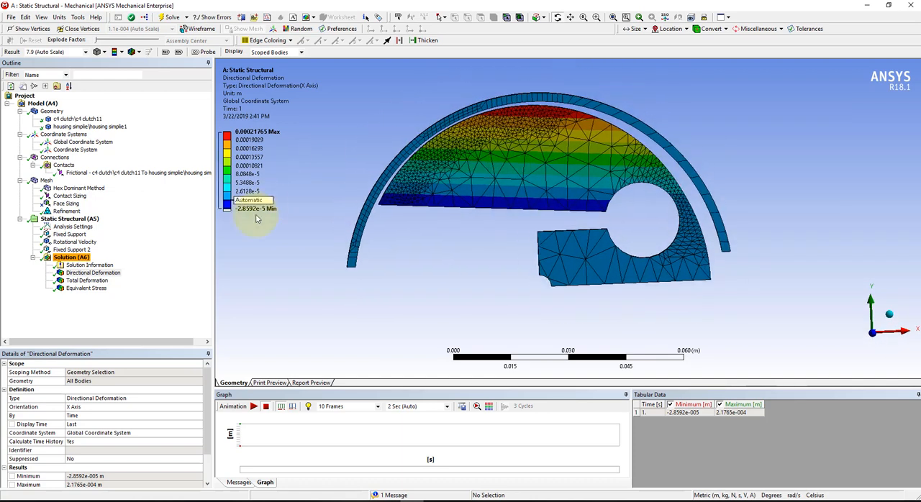
Examine the total deformation and the equivalent (von-Mises) stress, inspecting the thin flexure around the round hole from several angles.
{"action": "left_click", "coordinate": [78, 284]}
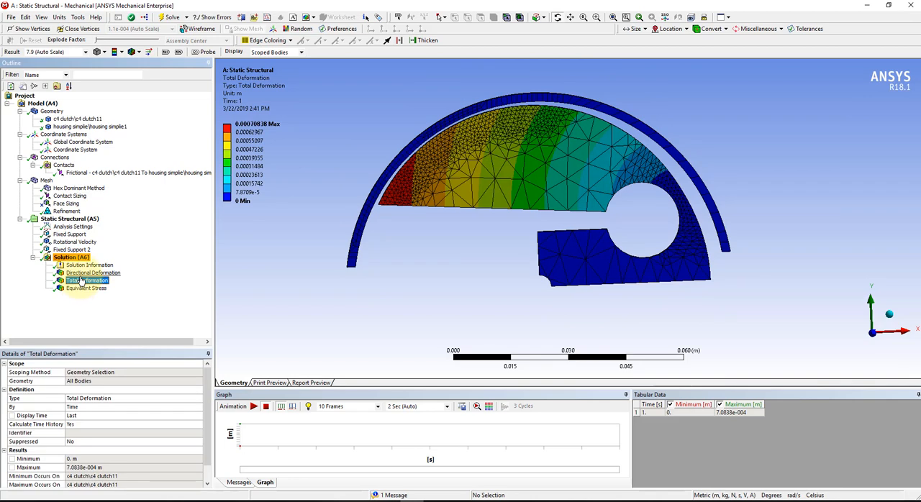
{"action": "left_click", "coordinate": [85, 288]}
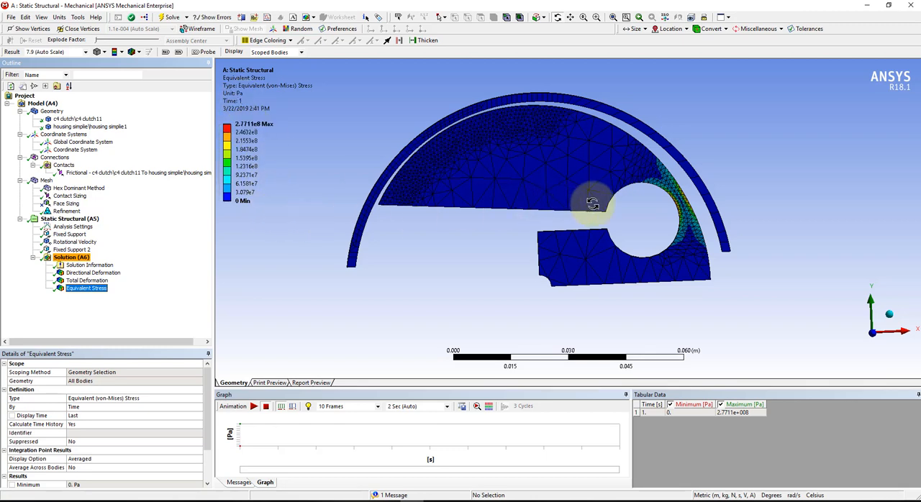
{"action": "left_click", "coordinate": [668, 228]}
{"action": "left_click_drag", "start_coordinate": [667, 228], "coordinate": [737, 213]}
{"action": "left_click_drag", "start_coordinate": [752, 184], "coordinate": [624, 227]}
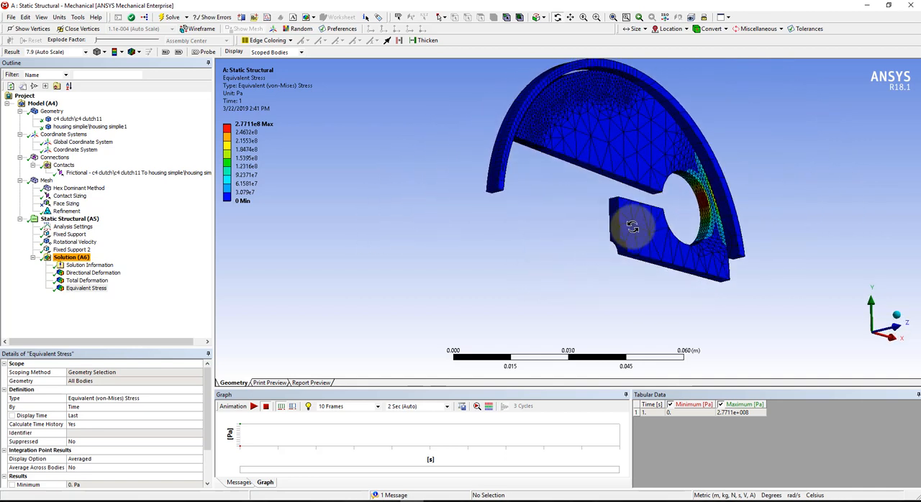
{"action": "scroll", "coordinate": [691, 212], "scroll_direction": "up", "scroll_amount": 5}
{"action": "left_click_drag", "start_coordinate": [830, 190], "coordinate": [853, 163]}
{"action": "scroll", "coordinate": [852, 163], "scroll_direction": "down", "scroll_amount": 1}
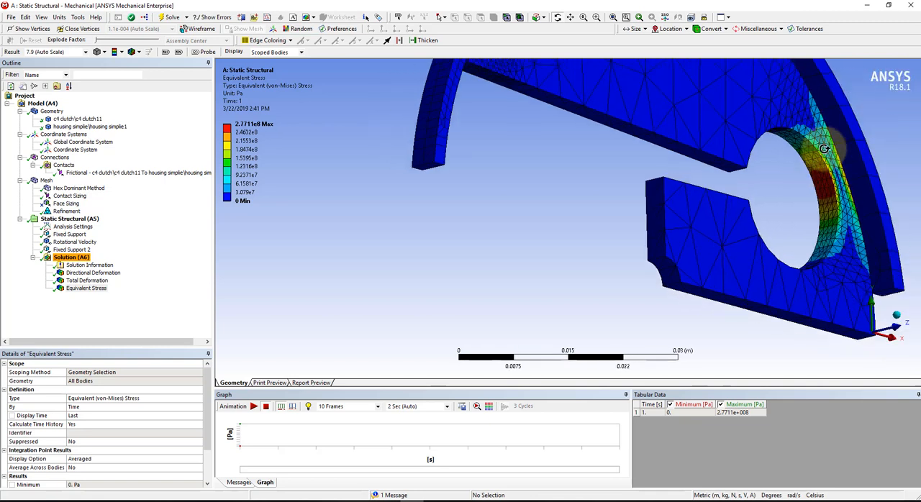
{"action": "middle_click_drag", "start_coordinate": [814, 175], "coordinate": [795, 191], "text": "ctrl"}
{"action": "left_click_drag", "start_coordinate": [806, 165], "coordinate": [486, 189]}
{"action": "middle_click_drag", "start_coordinate": [483, 190], "coordinate": [567, 166], "text": "ctrl"}
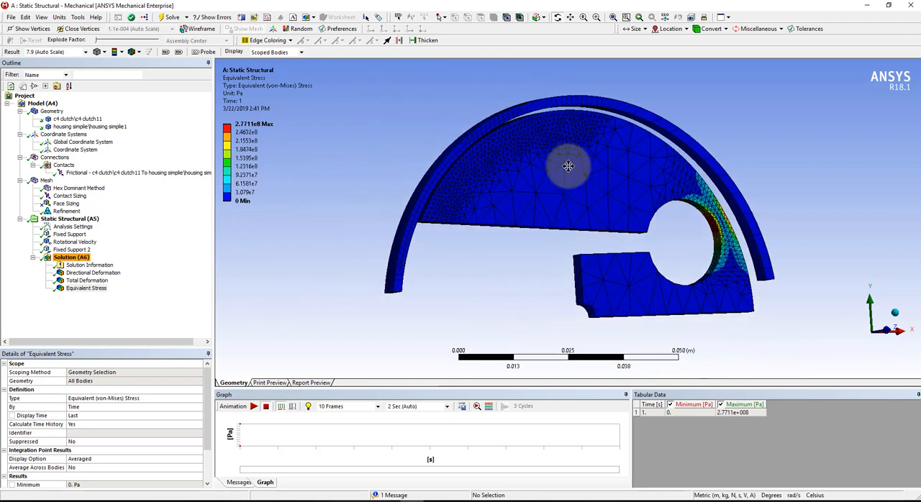
{"action": "left_click_drag", "start_coordinate": [564, 166], "coordinate": [475, 180]}
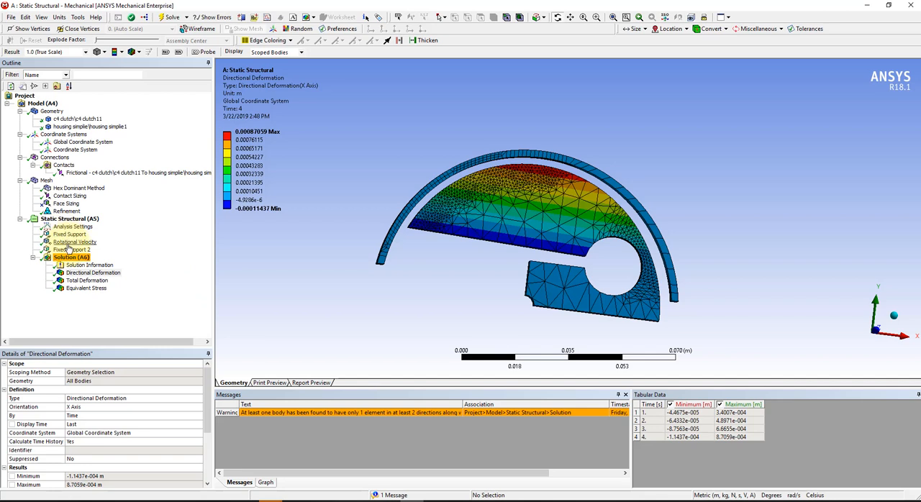
Set the rotational velocity's Z component to -200, -300, -400 and -500 rad/s for load steps 1 to 4.
{"action": "left_click", "coordinate": [72, 243]}
{"action": "left_click", "coordinate": [771, 422]}
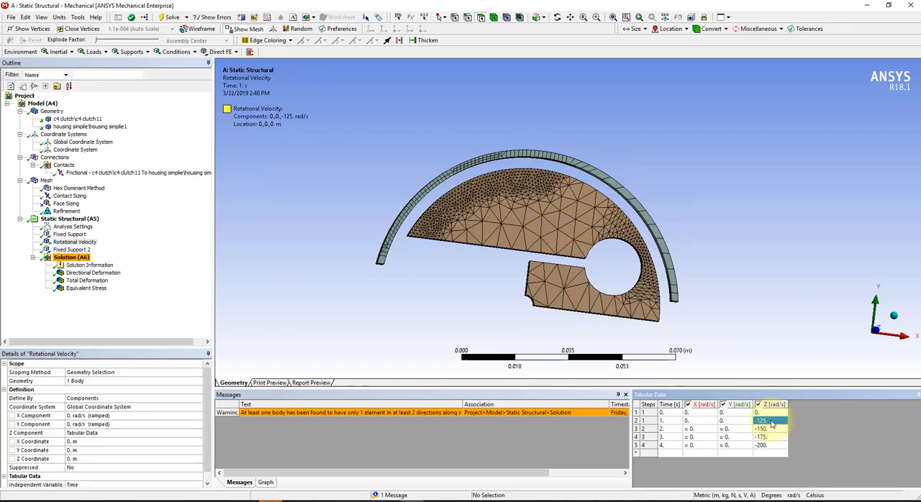
{"action": "type", "text": "-200"}
{"action": "key", "text": "Return"}
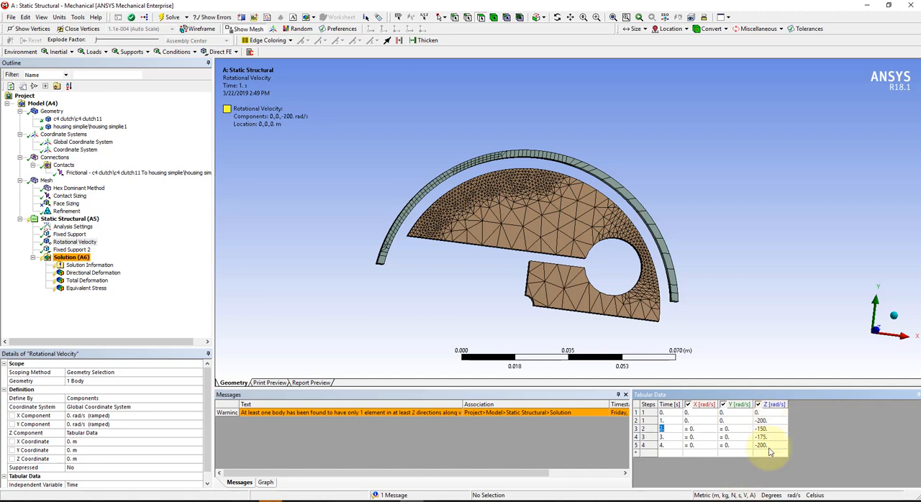
{"action": "type", "text": "-"}
{"action": "key", "text": "Return"}
{"action": "key", "text": "Tab"}
{"action": "key", "text": "Tab"}
{"action": "key", "text": "Tab"}
{"action": "type", "text": "-300"}
{"action": "key", "text": "Return"}
{"action": "key", "text": "Return"}
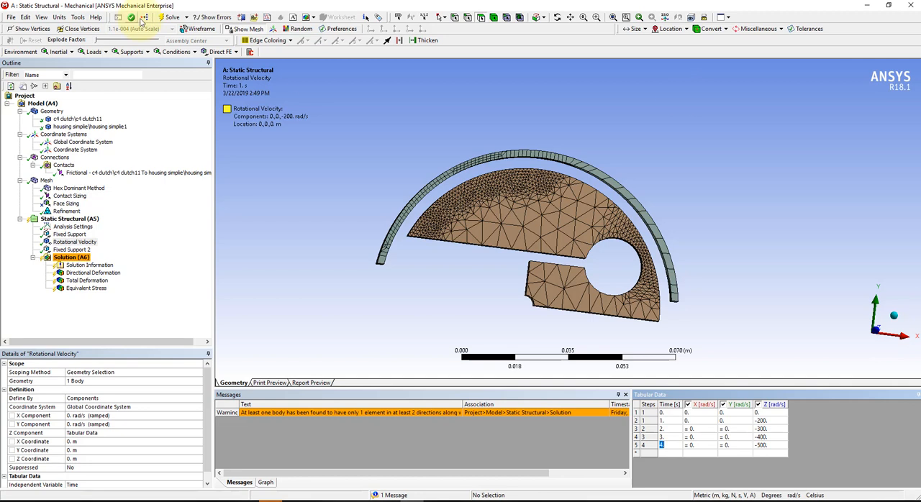
Solve the analysis with the higher rotational velocities and inspect the deformed clutch against the housing.
{"action": "left_click", "coordinate": [170, 16]}
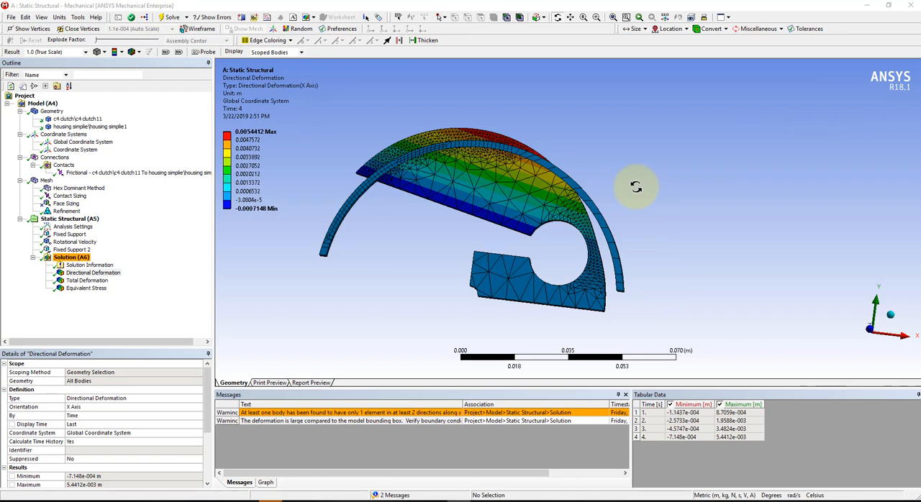
{"action": "scroll", "coordinate": [581, 186], "scroll_direction": "down", "scroll_amount": 2}
{"action": "left_click_drag", "start_coordinate": [576, 188], "coordinate": [647, 166]}
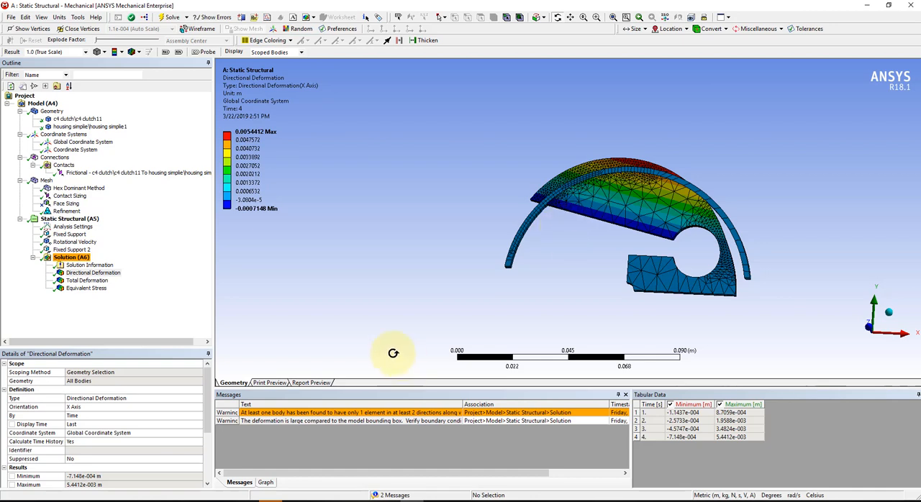
Turn on Large Deflection in the analysis settings.
{"action": "left_click", "coordinate": [62, 227]}
{"action": "left_click", "coordinate": [105, 442]}
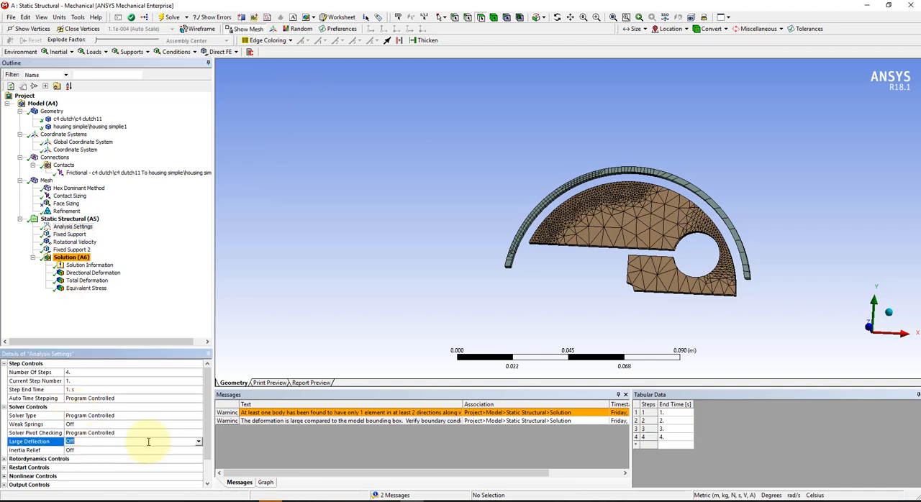
{"action": "left_click", "coordinate": [199, 444]}
{"action": "left_click", "coordinate": [145, 458]}
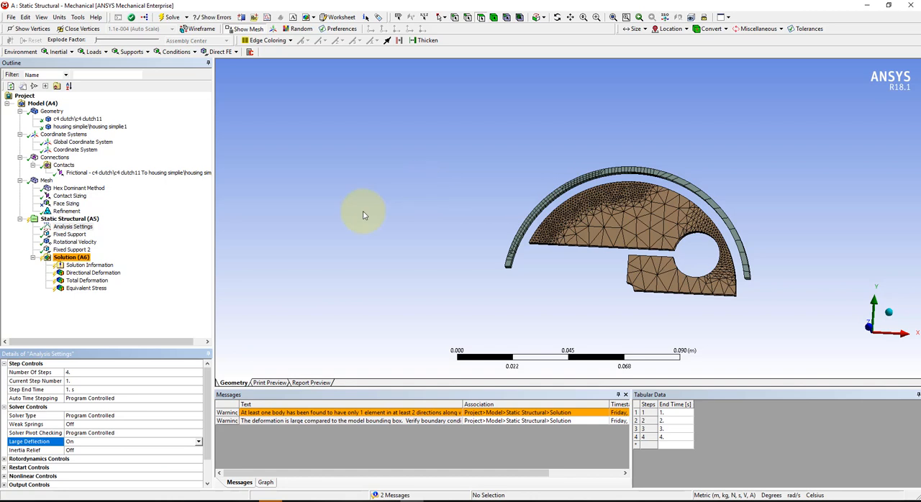
Check the contact and target faces assigned to the frictional contact between the clutch and the housing.
{"action": "left_click", "coordinate": [66, 174]}
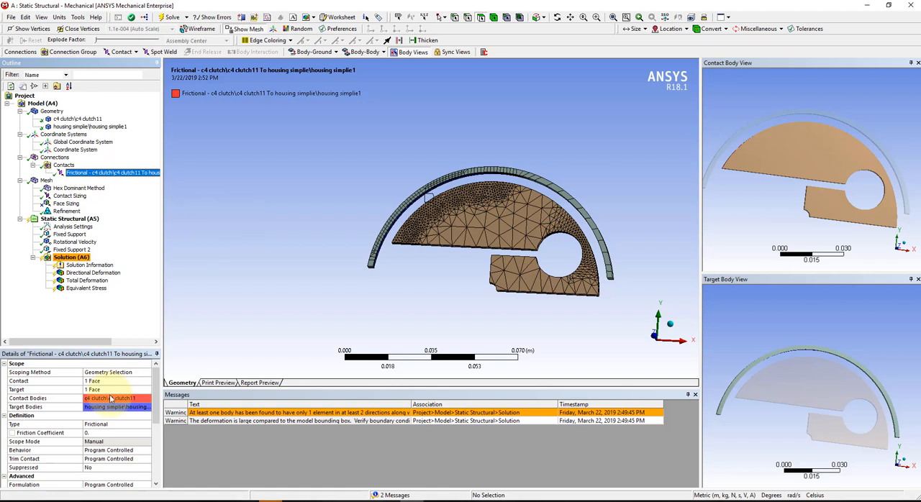
{"action": "left_click", "coordinate": [110, 398]}
{"action": "middle_click_drag", "start_coordinate": [732, 147], "coordinate": [783, 241]}
{"action": "mouse_move", "coordinate": [811, 350]}
{"action": "middle_mouse_down"}
{"action": "mouse_move", "coordinate": [798, 330]}
{"action": "mouse_move", "coordinate": [813, 347]}
{"action": "middle_mouse_up"}
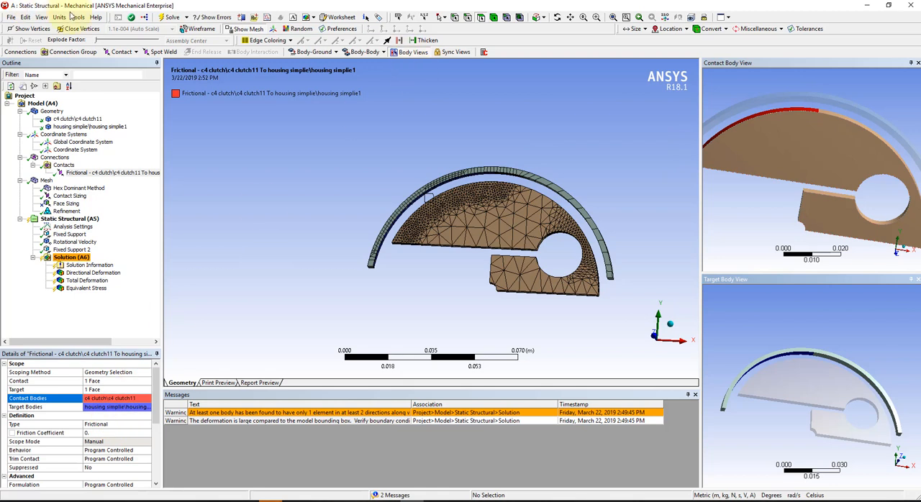
Solve the analysis again and inspect the directional deformation where the clutch meets the housing.
{"action": "left_click", "coordinate": [162, 18]}
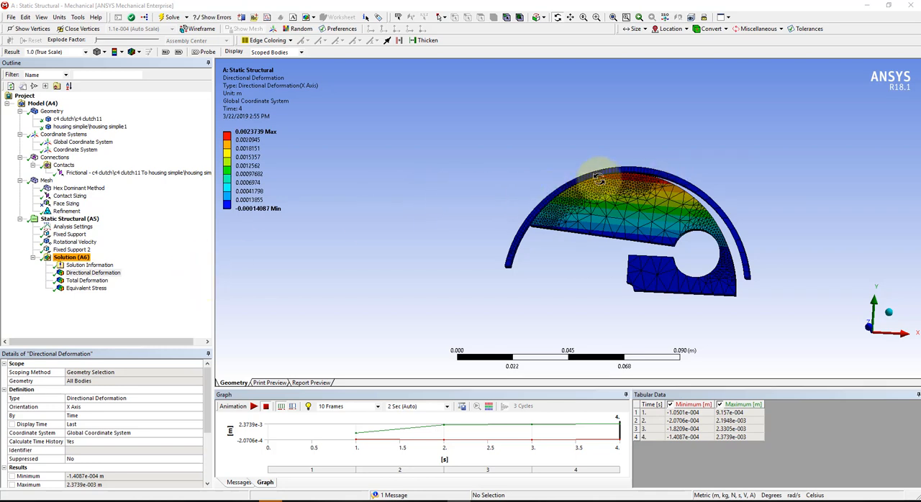
{"action": "scroll", "coordinate": [691, 133], "scroll_direction": "up", "scroll_amount": 5}
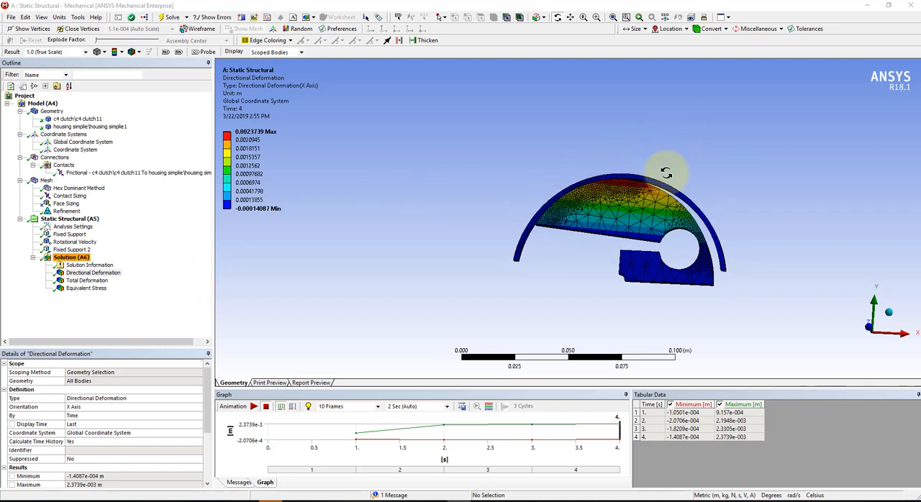
{"action": "scroll", "coordinate": [695, 191], "scroll_direction": "up", "scroll_amount": 2}
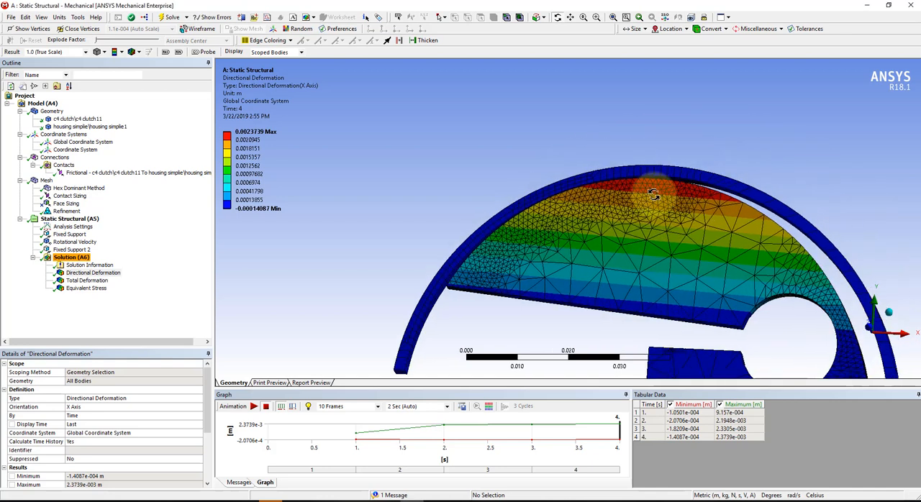
{"action": "scroll", "coordinate": [615, 176], "scroll_direction": "up", "scroll_amount": 2}
{"action": "scroll", "coordinate": [615, 176], "scroll_direction": "up", "scroll_amount": 1}
{"action": "middle_click_drag", "start_coordinate": [613, 172], "coordinate": [537, 180], "text": "ctrl"}
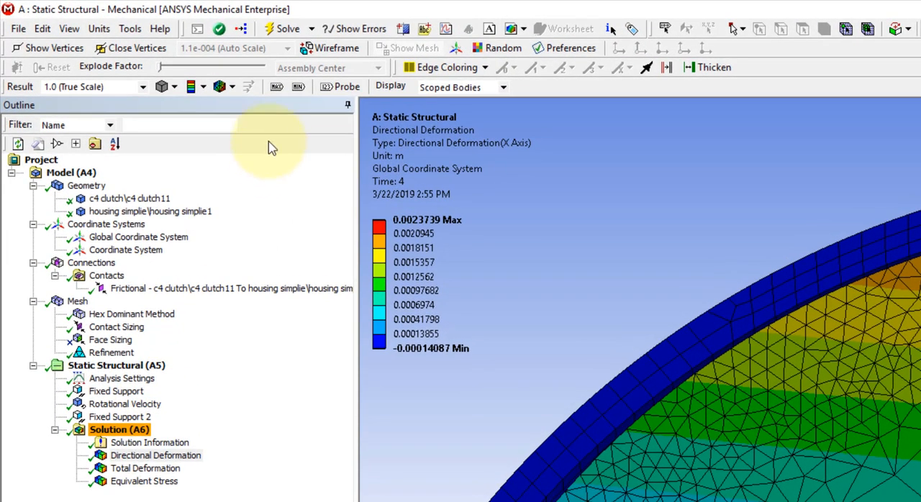
Add a Contact Tool to the solution.
{"action": "left_click", "coordinate": [108, 431]}
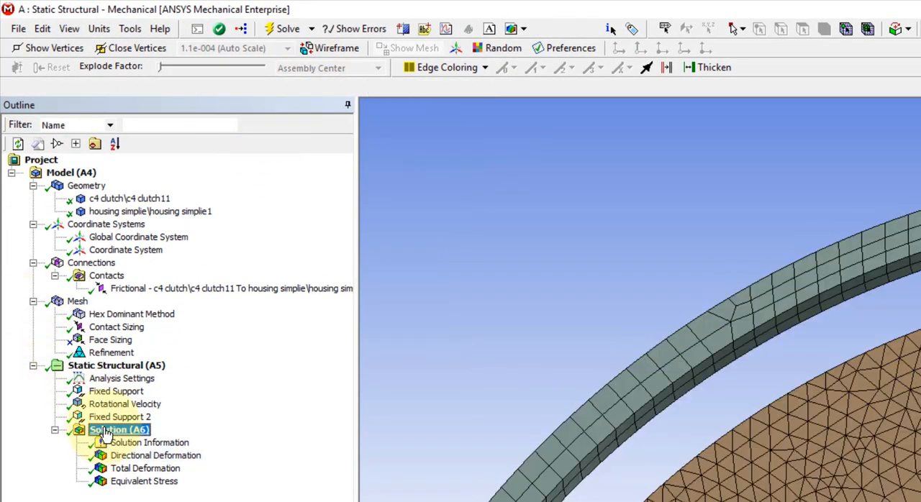
{"action": "left_click", "coordinate": [580, 88]}
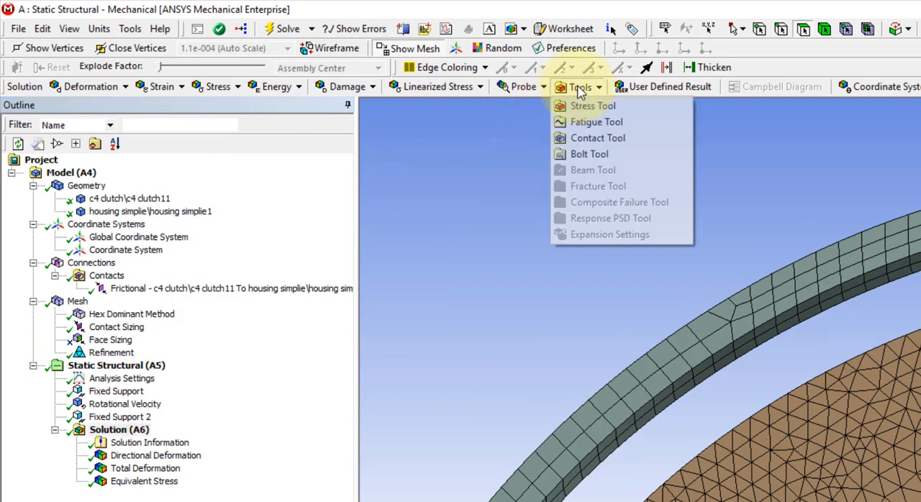
{"action": "left_click", "coordinate": [591, 144]}
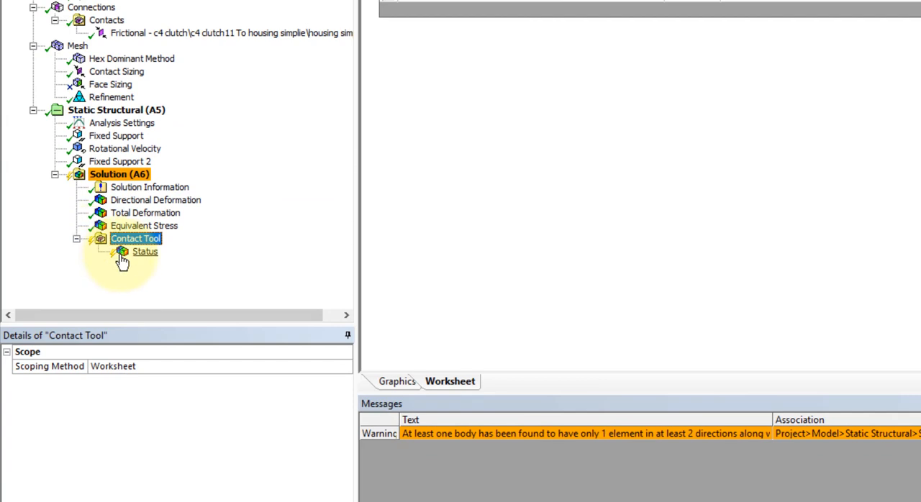
Insert a Pressure result under the Contact Tool.
{"action": "left_click", "coordinate": [123, 253]}
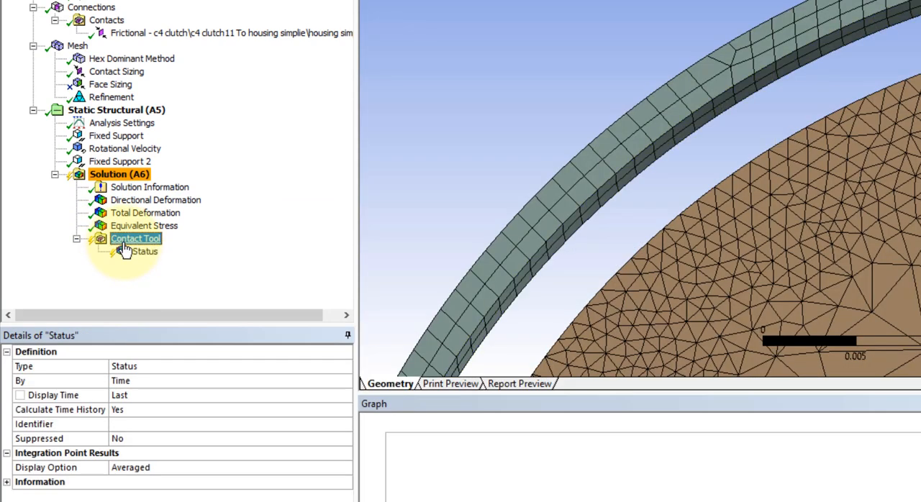
{"action": "left_click", "coordinate": [125, 244]}
{"action": "right_click", "coordinate": [130, 243]}
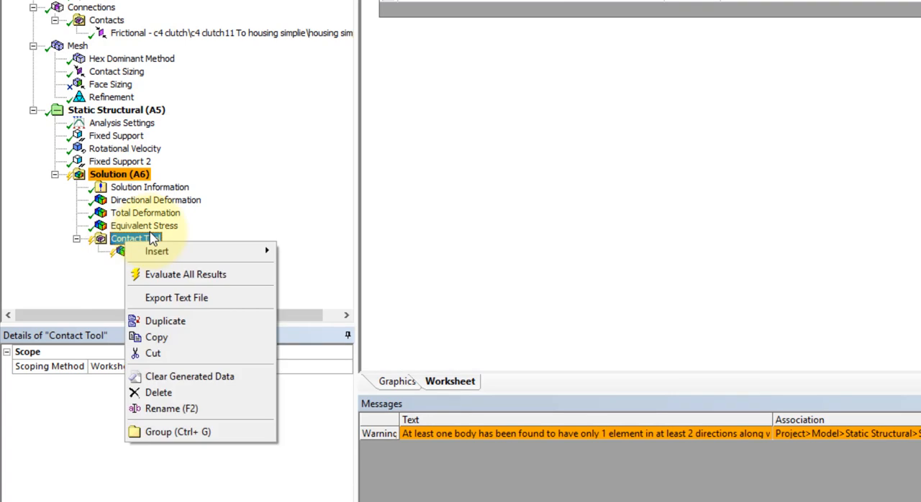
{"action": "mouse_move", "coordinate": [170, 256]}
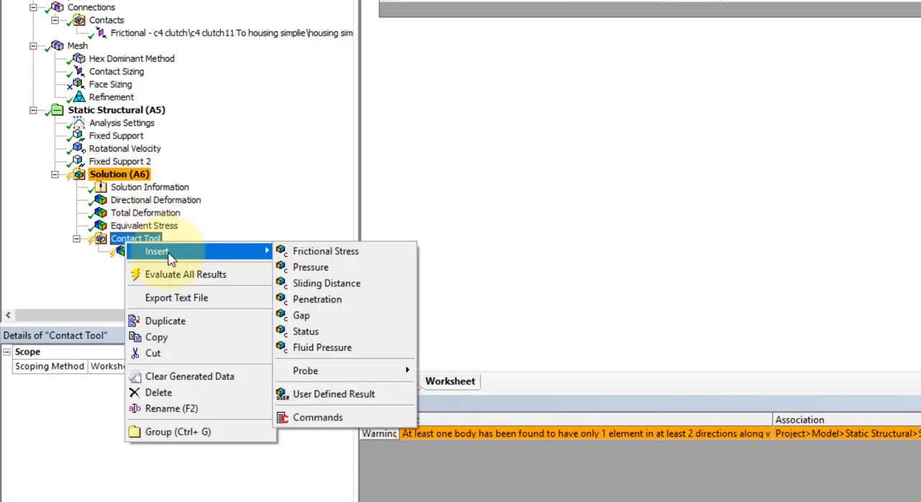
{"action": "left_click", "coordinate": [331, 272]}
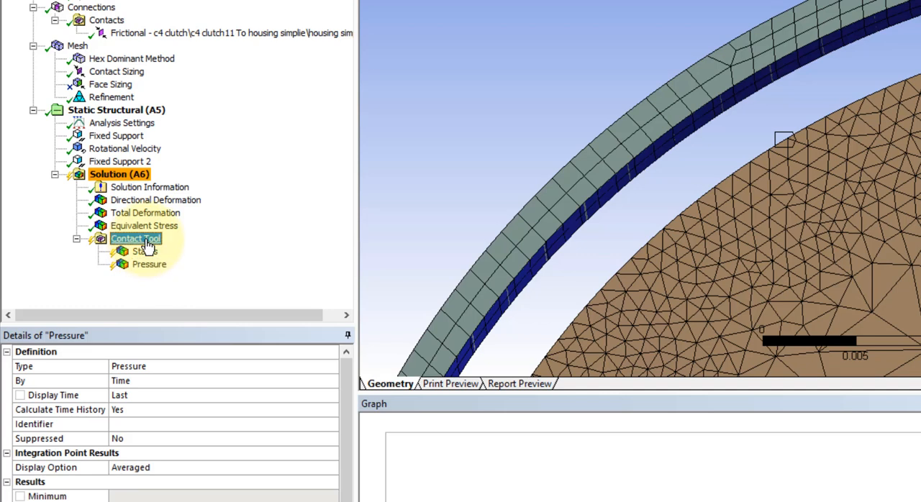
Insert a Gap result under the Contact Tool.
{"action": "left_click", "coordinate": [144, 240]}
{"action": "right_click", "coordinate": [147, 240]}
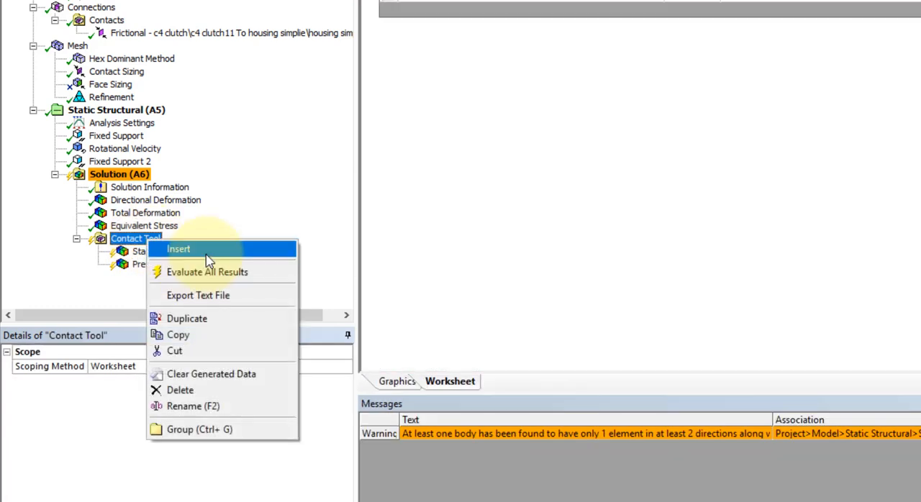
{"action": "mouse_move", "coordinate": [273, 249]}
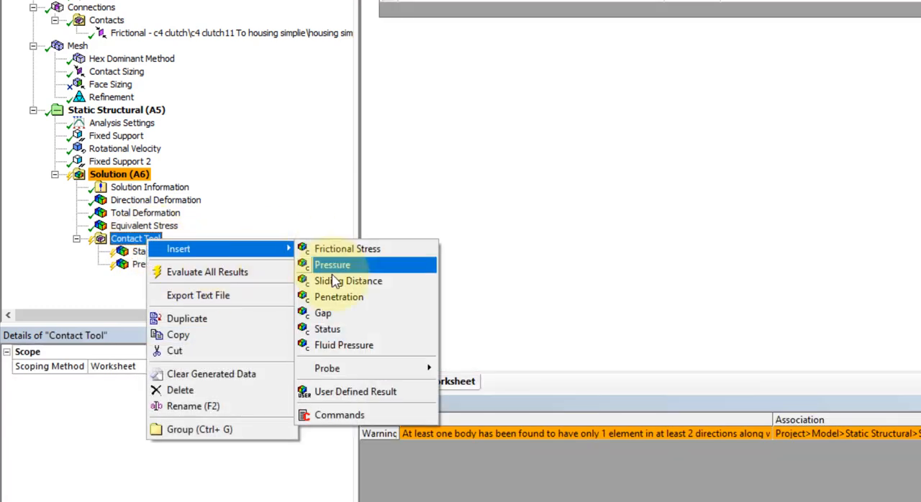
{"action": "left_click", "coordinate": [323, 314]}
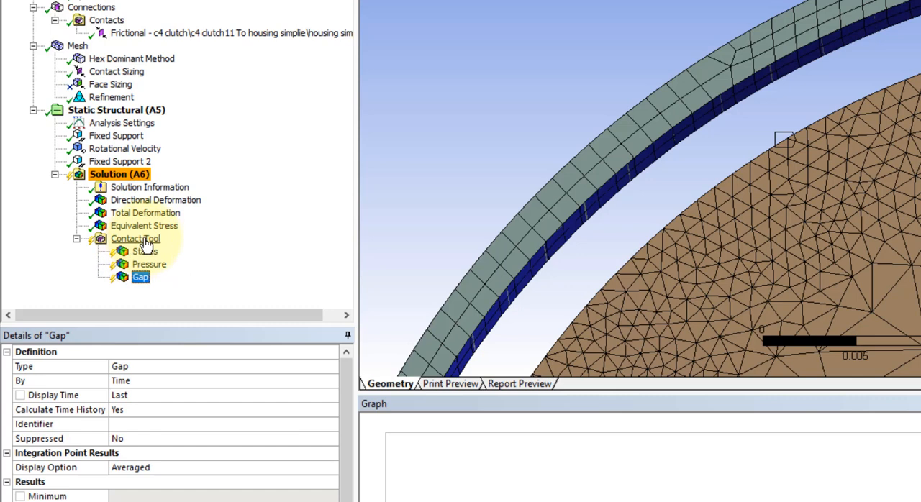
Evaluate all results of the Contact Tool.
{"action": "left_click", "coordinate": [121, 242]}
{"action": "right_click", "coordinate": [120, 244]}
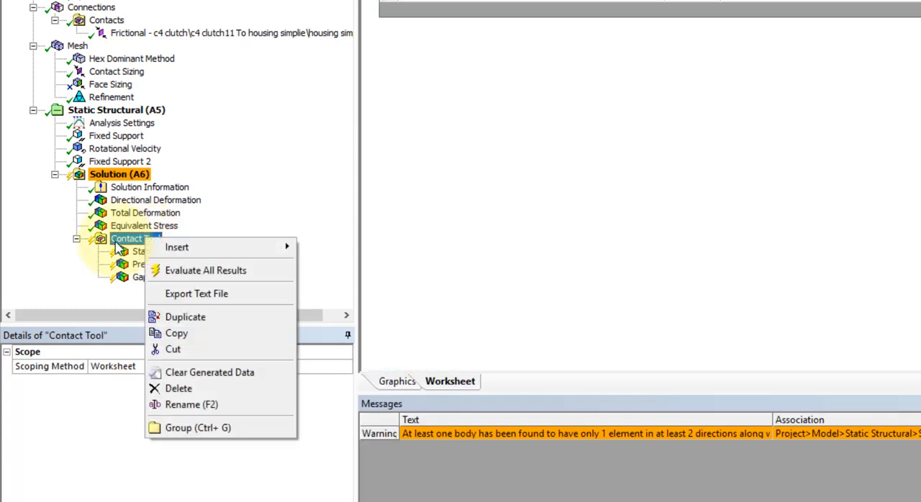
{"action": "left_click", "coordinate": [172, 272]}
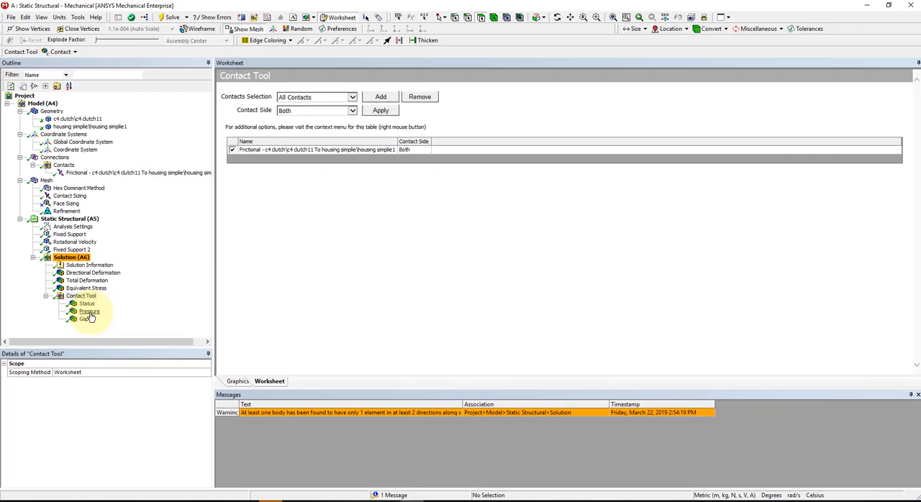
Inspect the contact Status, Pressure and Gap results along the interface between the clutch and the housing.
{"action": "left_click", "coordinate": [236, 382]}
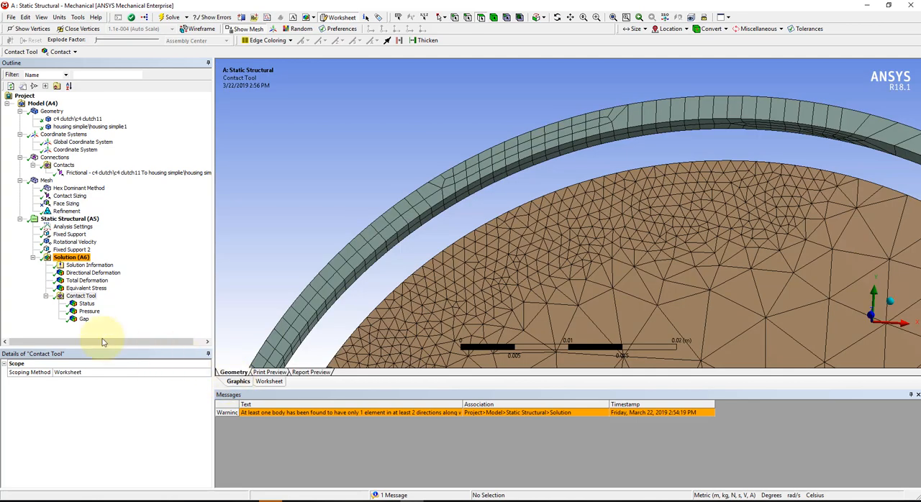
{"action": "left_click", "coordinate": [87, 302]}
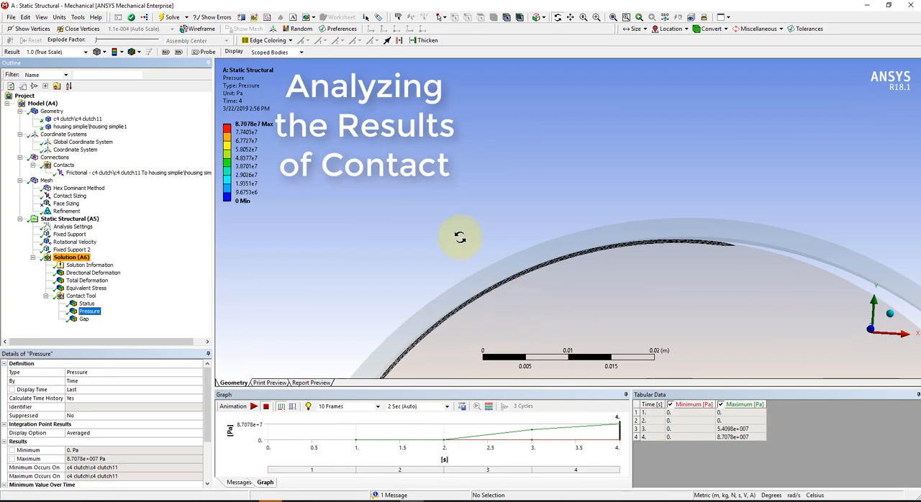
{"action": "mouse_move", "coordinate": [460, 237]}
{"action": "left_mouse_down"}
{"action": "mouse_move", "coordinate": [323, 213]}
{"action": "mouse_move", "coordinate": [381, 185]}
{"action": "mouse_move", "coordinate": [380, 230]}
{"action": "mouse_move", "coordinate": [370, 242]}
{"action": "mouse_move", "coordinate": [538, 332]}
{"action": "mouse_move", "coordinate": [541, 271]}
{"action": "mouse_move", "coordinate": [554, 265]}
{"action": "mouse_move", "coordinate": [576, 193]}
{"action": "mouse_move", "coordinate": [629, 242]}
{"action": "mouse_move", "coordinate": [607, 212]}
{"action": "mouse_move", "coordinate": [531, 297]}
{"action": "mouse_move", "coordinate": [537, 305]}
{"action": "mouse_move", "coordinate": [551, 273]}
{"action": "mouse_move", "coordinate": [530, 309]}
{"action": "mouse_move", "coordinate": [462, 343]}
{"action": "mouse_move", "coordinate": [489, 304]}
{"action": "mouse_move", "coordinate": [531, 193]}
{"action": "mouse_move", "coordinate": [475, 259]}
{"action": "mouse_move", "coordinate": [424, 255]}
{"action": "mouse_move", "coordinate": [484, 234]}
{"action": "mouse_move", "coordinate": [500, 210]}
{"action": "left_mouse_up"}
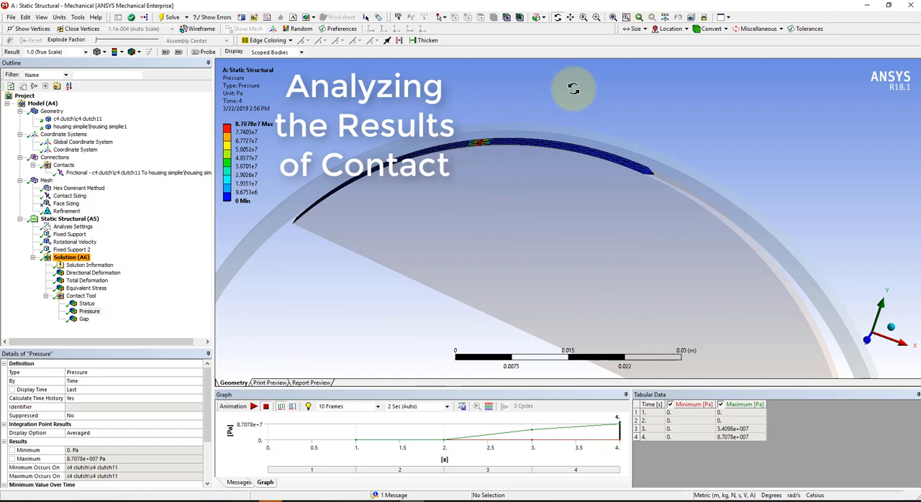
{"action": "left_click", "coordinate": [84, 321]}
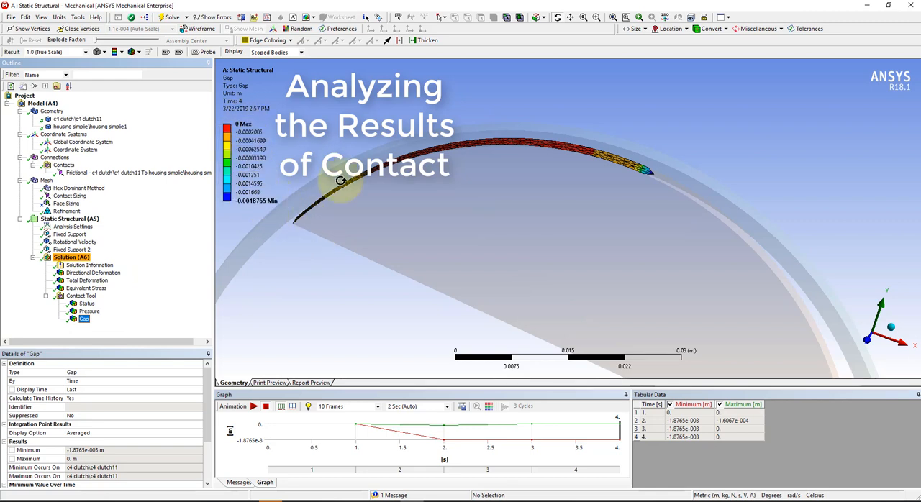
{"action": "left_click_drag", "start_coordinate": [599, 248], "coordinate": [518, 203]}
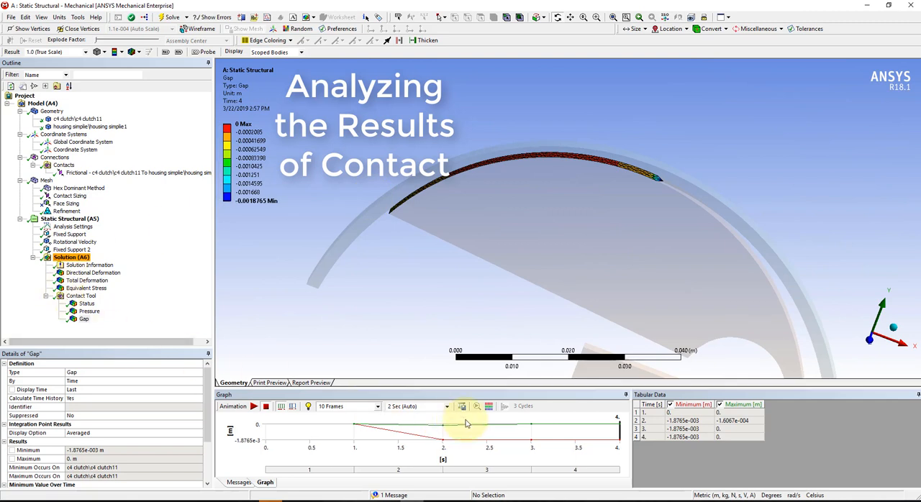
Retrieve the contact Gap result at a display time of 3 s.
{"action": "left_click", "coordinate": [533, 432]}
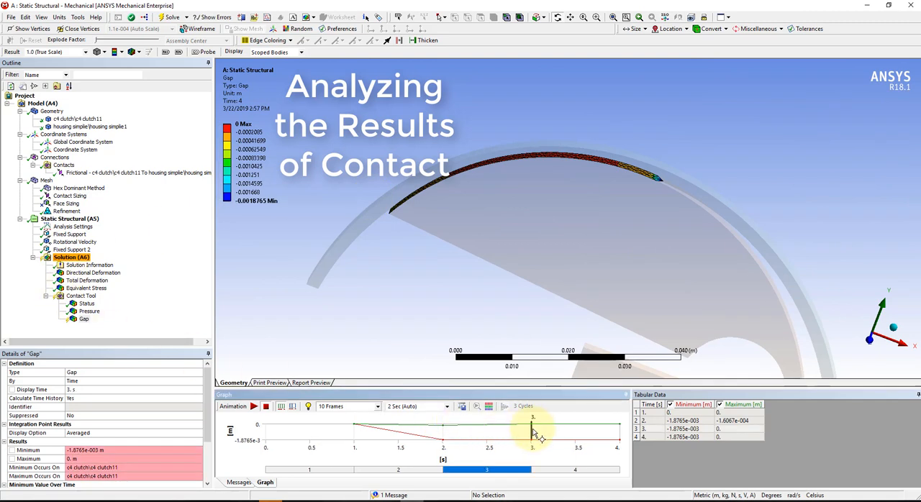
{"action": "right_click", "coordinate": [83, 320]}
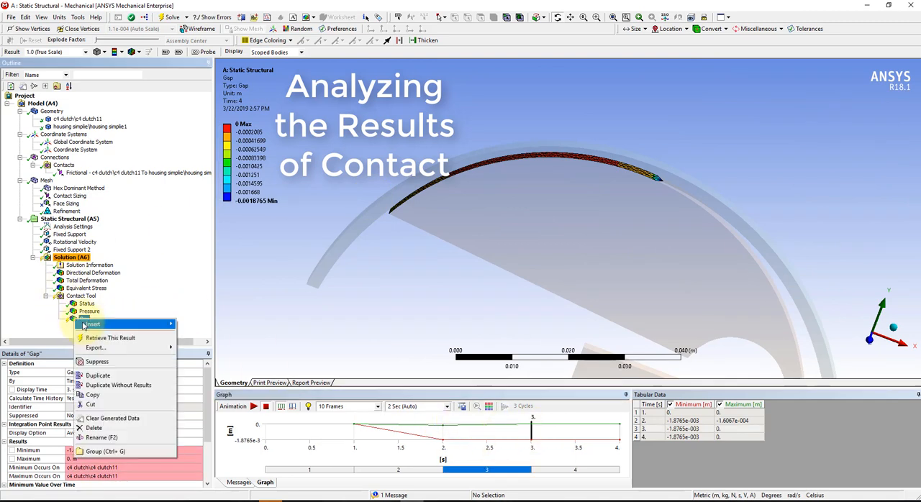
{"action": "left_click", "coordinate": [110, 336]}
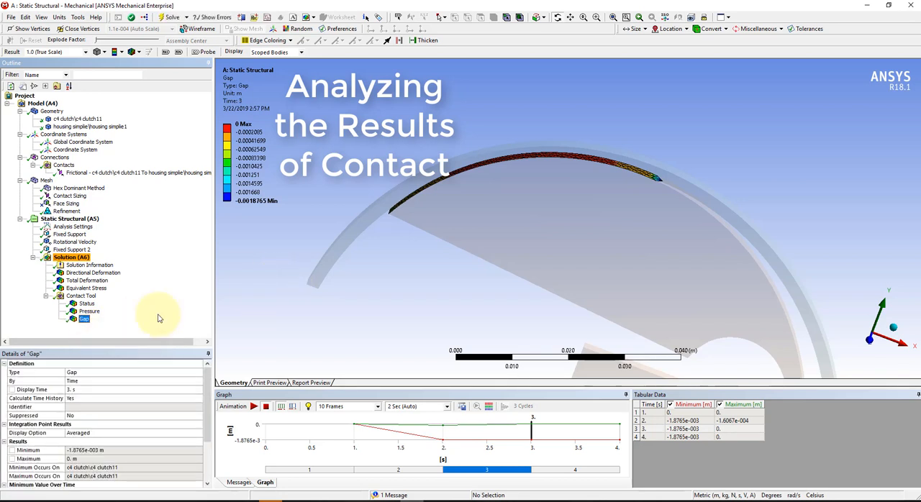
Retrieve the contact Gap result at 2 s and inspect it along the clutch's outer edge.
{"action": "left_click", "coordinate": [443, 435]}
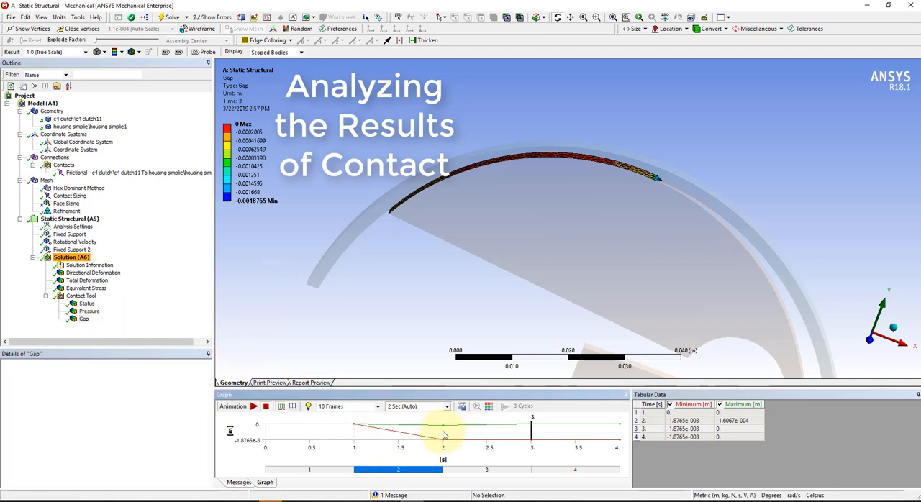
{"action": "right_click", "coordinate": [74, 321]}
{"action": "left_click", "coordinate": [90, 337]}
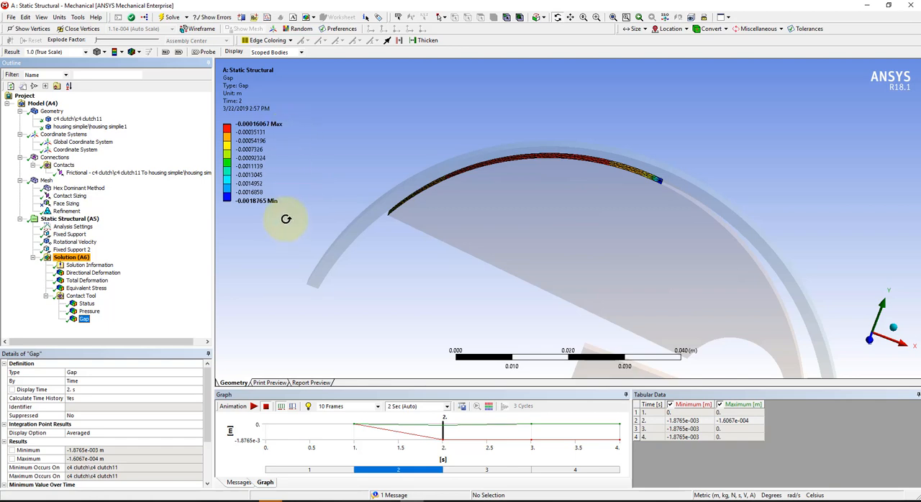
{"action": "left_click_drag", "start_coordinate": [551, 202], "coordinate": [540, 220]}
Retrieve the contact Pressure result at 2 s and check the contact Status result.
{"action": "left_click", "coordinate": [79, 312]}
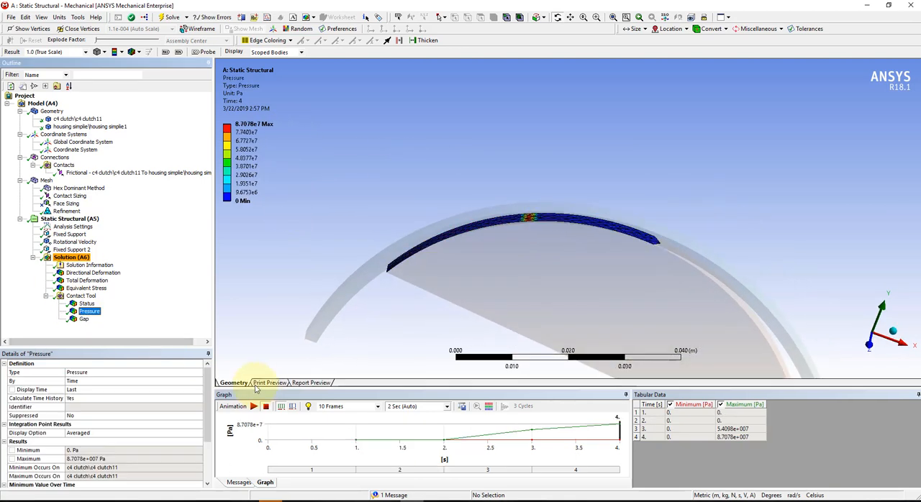
{"action": "left_click", "coordinate": [443, 443]}
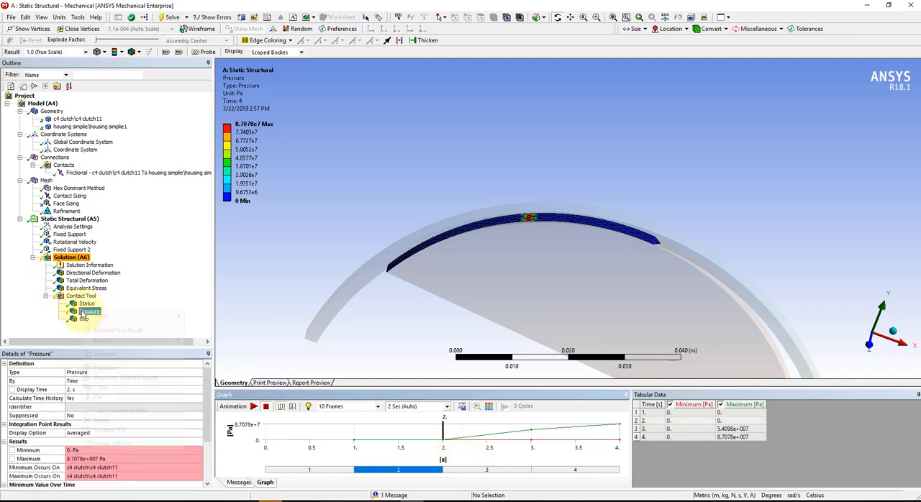
{"action": "right_click", "coordinate": [83, 315]}
{"action": "left_click", "coordinate": [122, 325]}
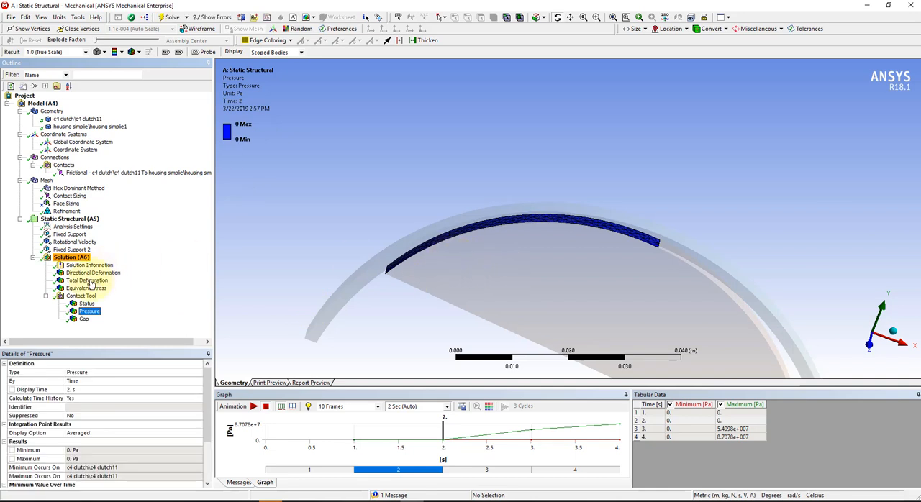
{"action": "left_click", "coordinate": [86, 303]}
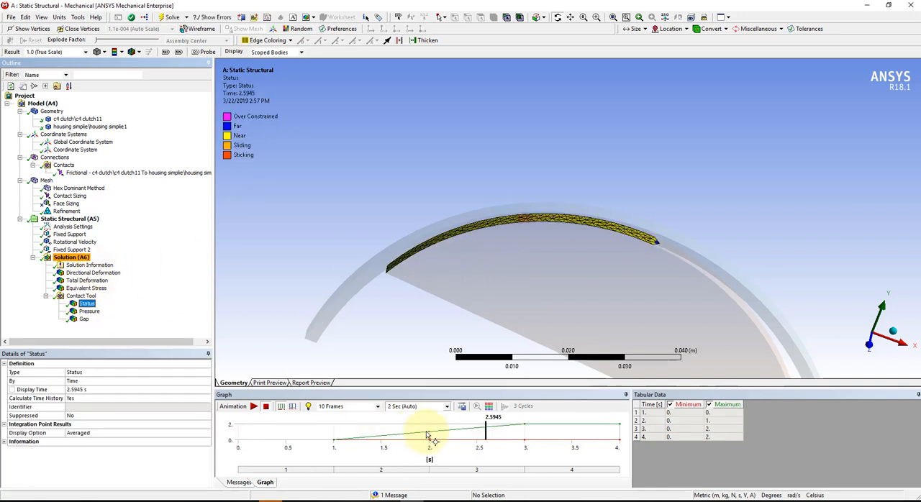
Retrieve the contact Pressure result at 3 s and inspect where the clutch presses on the housing.
{"action": "left_click", "coordinate": [79, 312]}
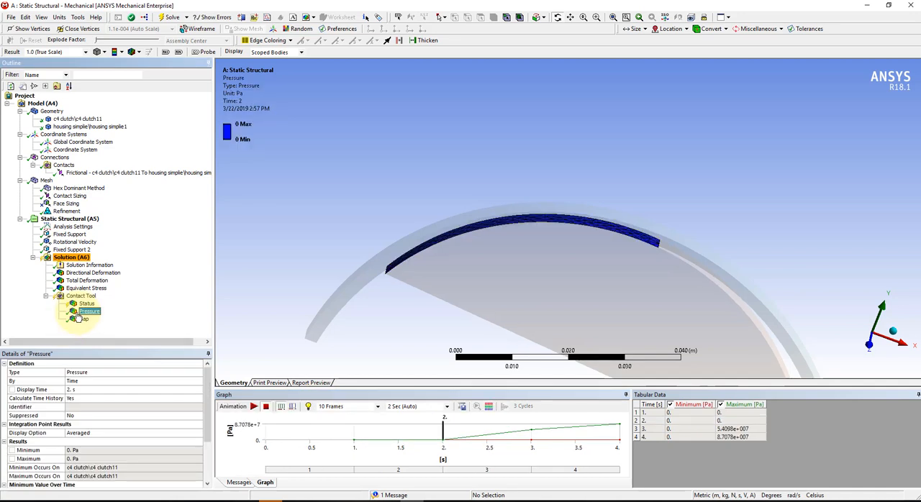
{"action": "left_click", "coordinate": [533, 433]}
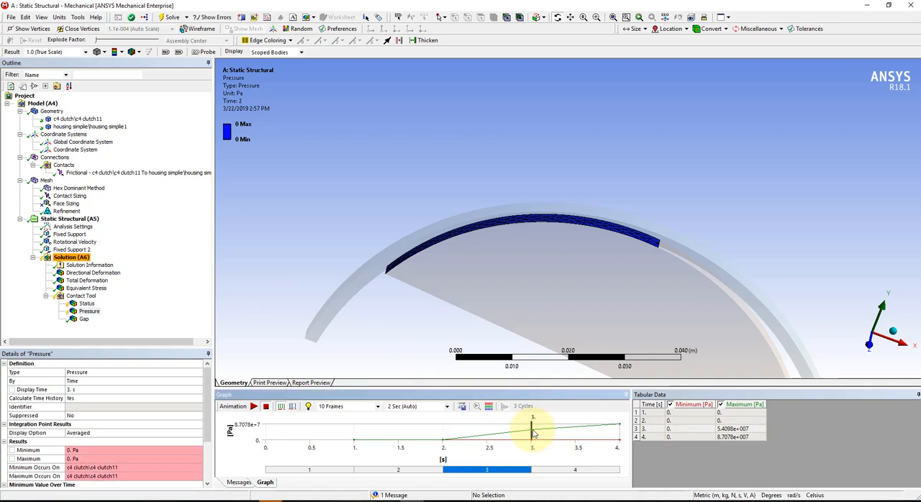
{"action": "right_click", "coordinate": [89, 311]}
{"action": "left_click", "coordinate": [117, 334]}
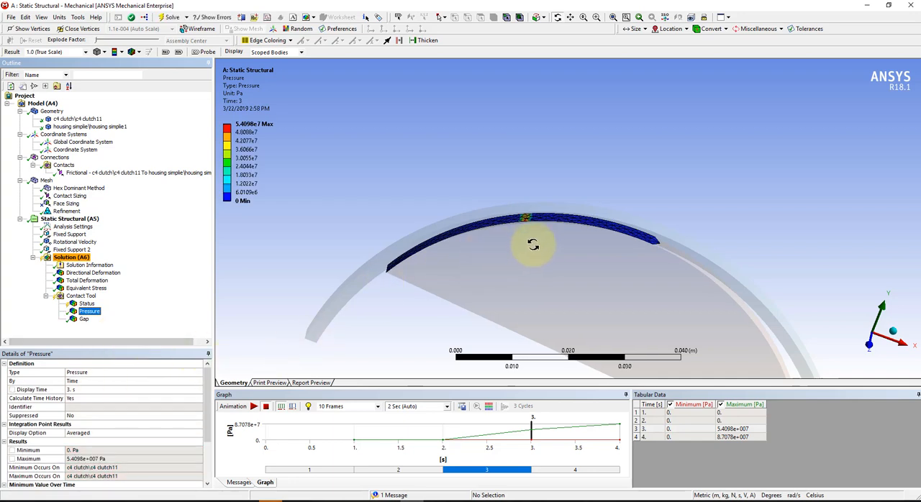
{"action": "left_click_drag", "start_coordinate": [552, 247], "coordinate": [421, 251]}
{"action": "left_click_drag", "start_coordinate": [585, 226], "coordinate": [533, 193]}
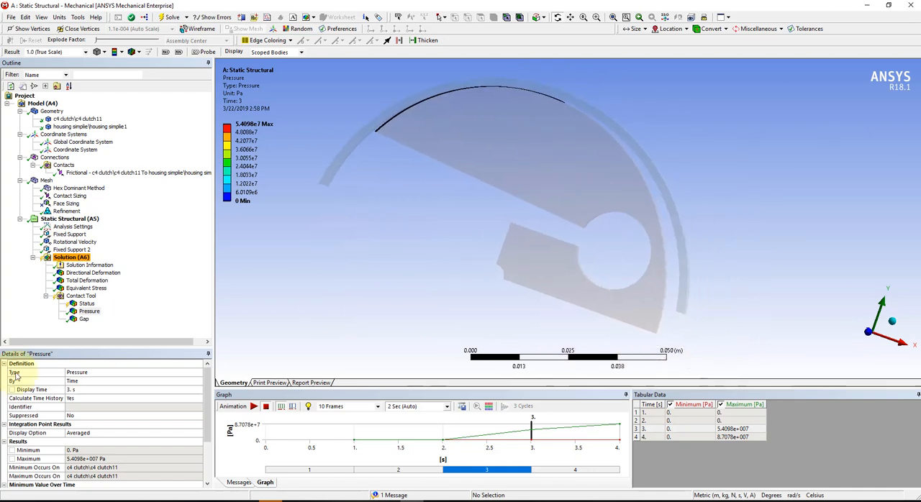
Examine the Equivalent Stress result on the clutch, especially the thin flexure beside the round opening.
{"action": "left_click", "coordinate": [71, 288]}
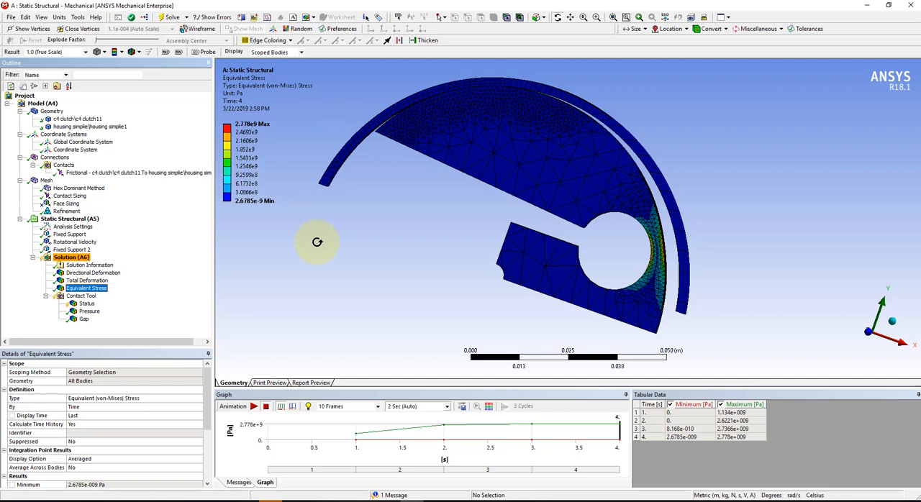
{"action": "left_click_drag", "start_coordinate": [621, 296], "coordinate": [669, 257]}
{"action": "left_click_drag", "start_coordinate": [781, 267], "coordinate": [712, 262]}
{"action": "scroll", "coordinate": [712, 262], "scroll_direction": "up", "scroll_amount": 4}
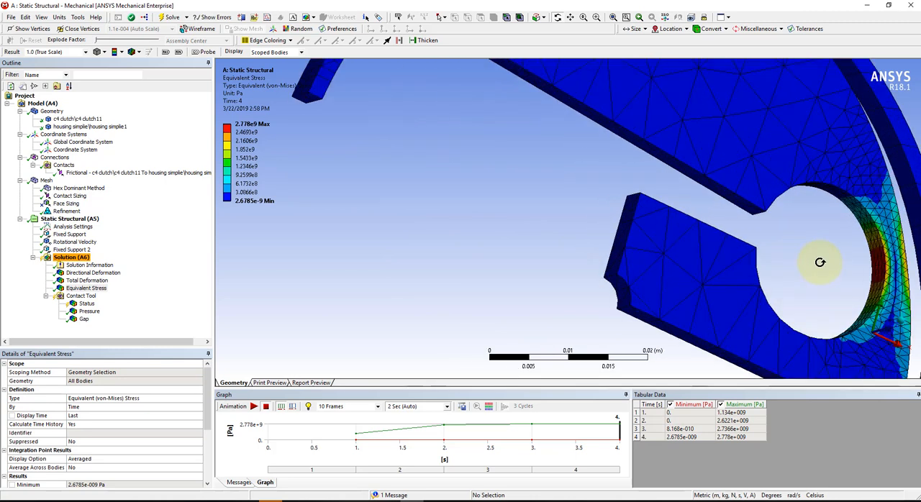
{"action": "scroll", "coordinate": [849, 260], "scroll_direction": "up", "scroll_amount": 1}
{"action": "scroll", "coordinate": [870, 251], "scroll_direction": "down", "scroll_amount": 8}
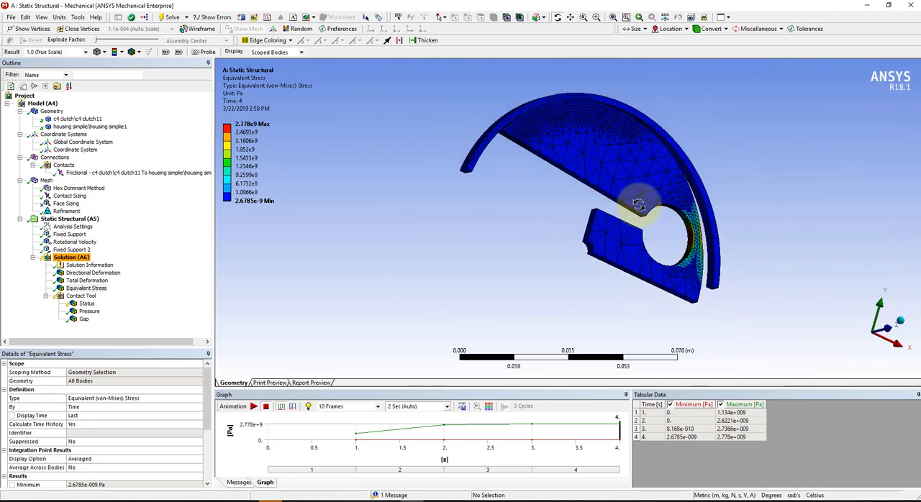
{"action": "left_click_drag", "start_coordinate": [622, 172], "coordinate": [563, 153]}
{"action": "middle_click_drag", "start_coordinate": [563, 153], "coordinate": [589, 183]}
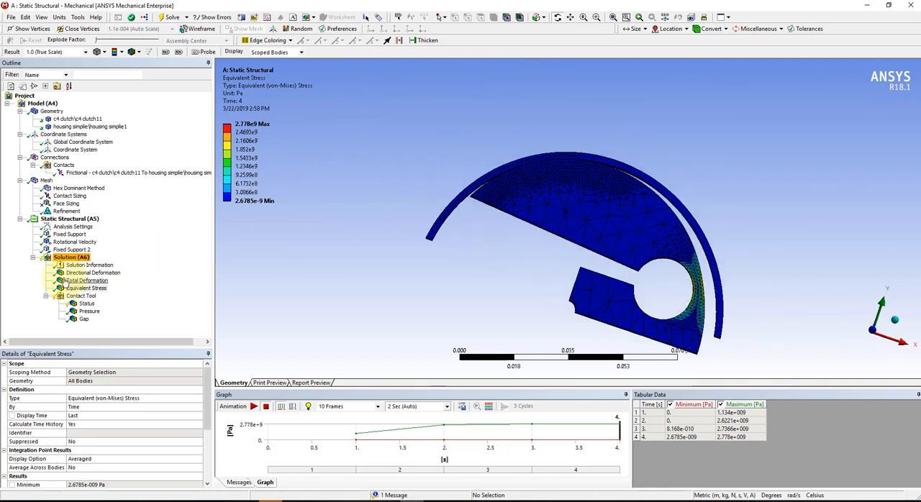
Review the Directional Deformation result and compare the contact Status and Pressure results.
{"action": "left_click", "coordinate": [69, 275]}
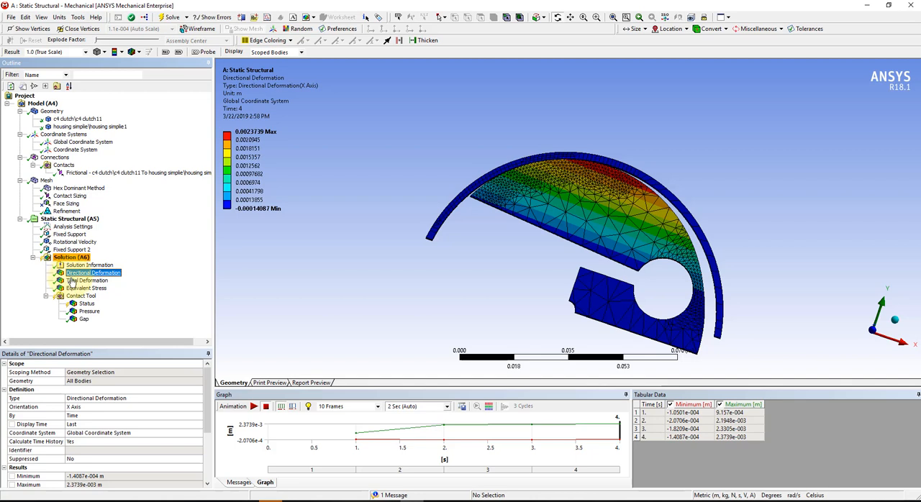
{"action": "left_click", "coordinate": [86, 303]}
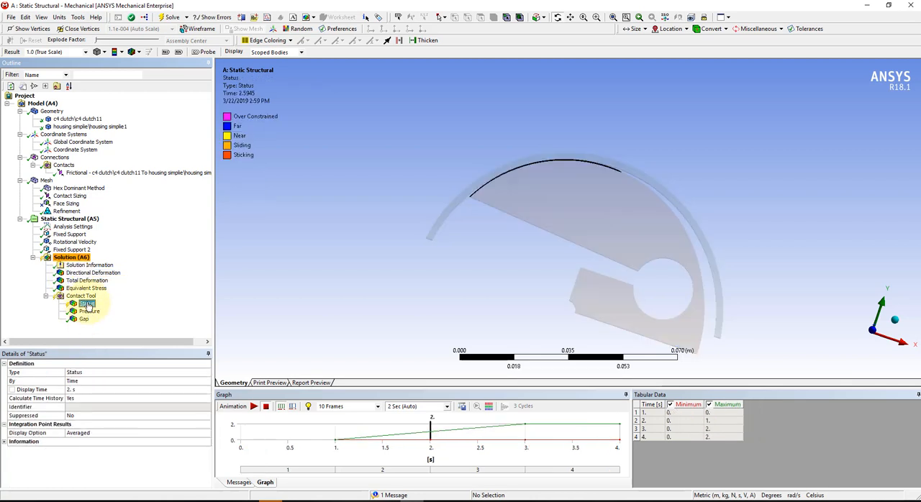
{"action": "left_click", "coordinate": [89, 311]}
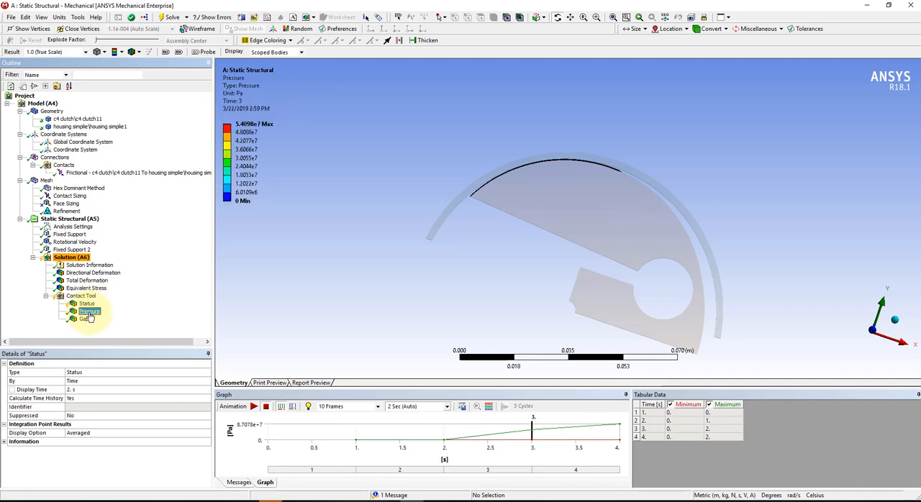
{"action": "left_click", "coordinate": [86, 305]}
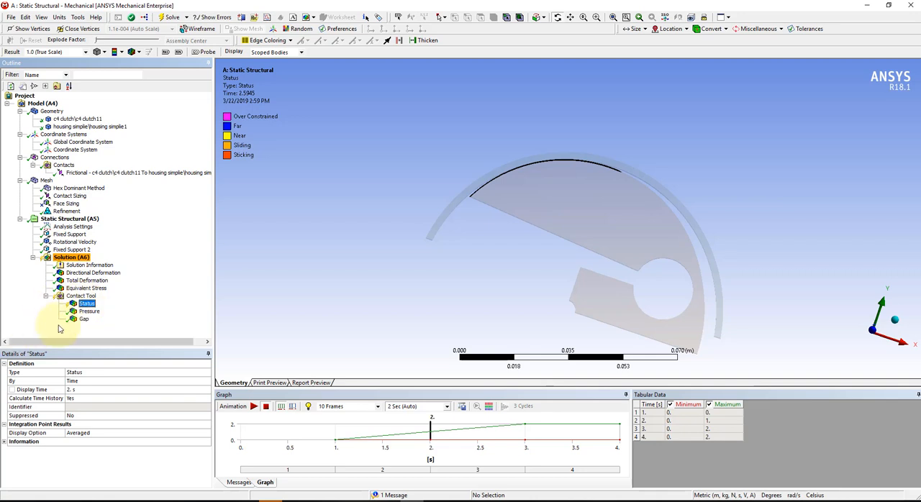
{"action": "left_click", "coordinate": [88, 311]}
{"action": "middle_click_drag", "start_coordinate": [551, 273], "coordinate": [473, 325]}
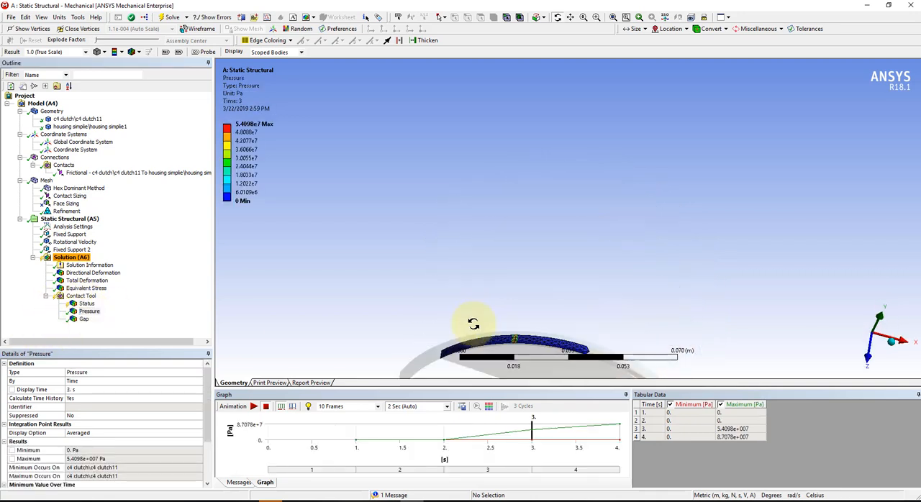
Try display times between 2.5 and 3 s for the contact Pressure result and retrieve it at 3 s.
{"action": "left_click", "coordinate": [515, 435]}
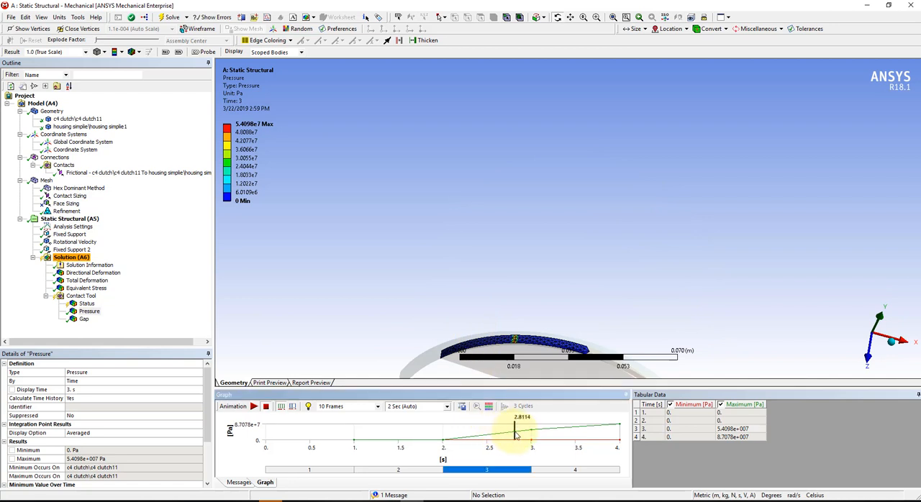
{"action": "left_click", "coordinate": [90, 313]}
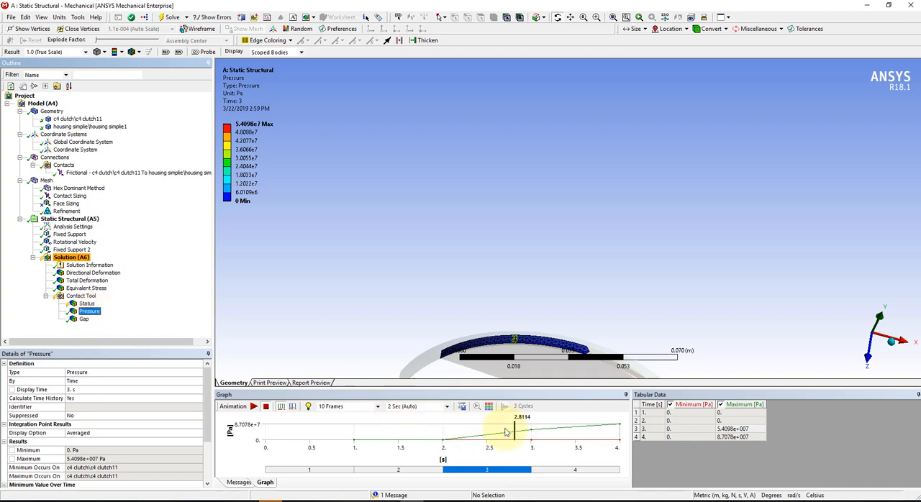
{"action": "left_click", "coordinate": [496, 430]}
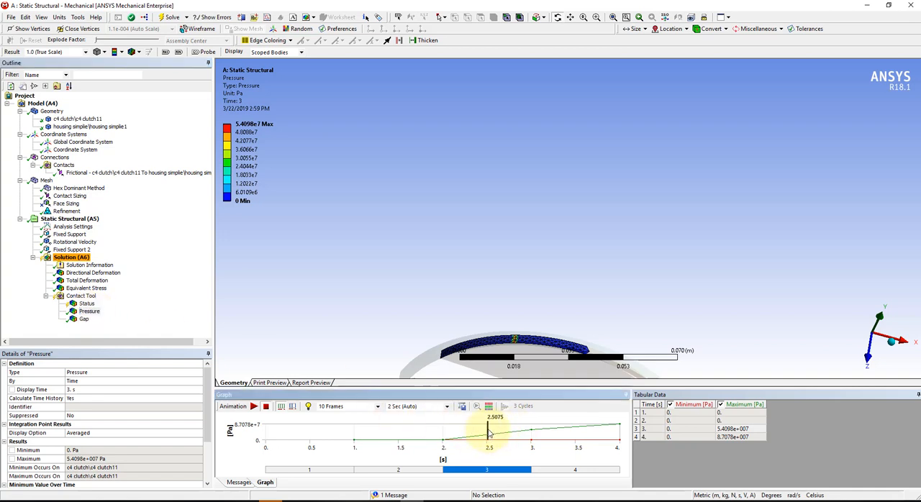
{"action": "left_click_drag", "start_coordinate": [489, 431], "coordinate": [532, 430]}
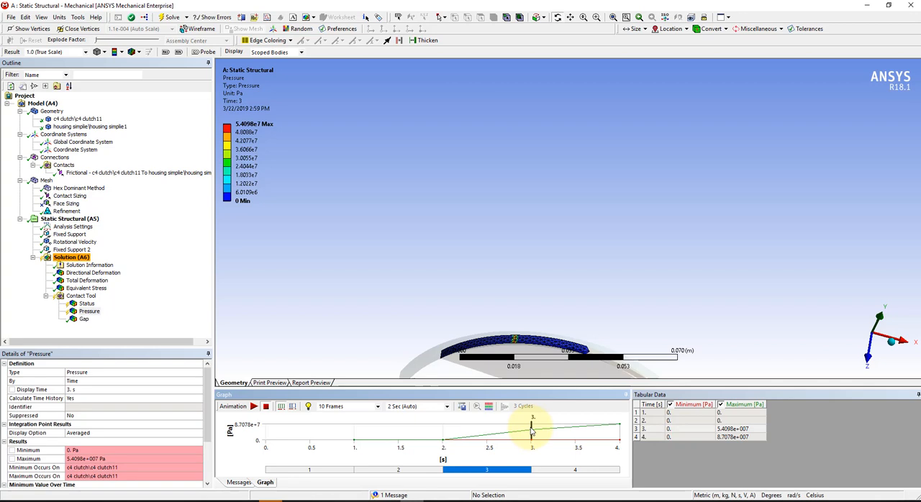
{"action": "left_click", "coordinate": [89, 311]}
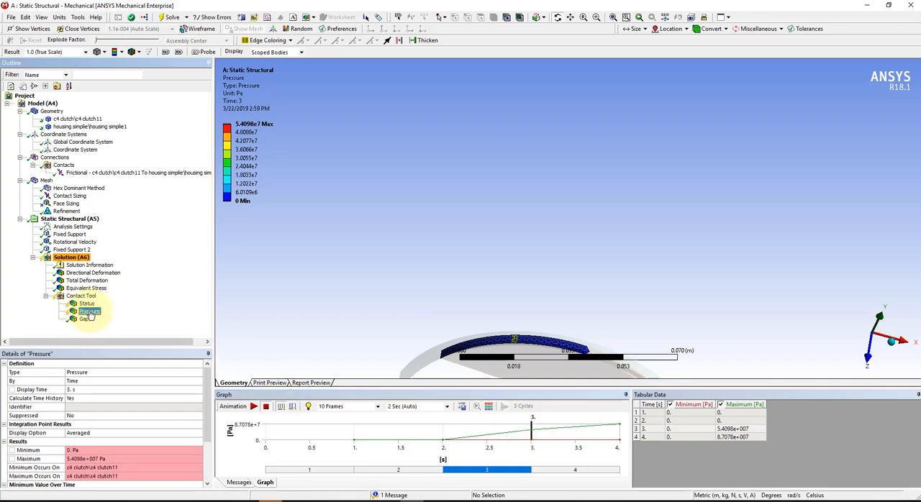
{"action": "right_click", "coordinate": [89, 311]}
{"action": "left_click", "coordinate": [115, 331]}
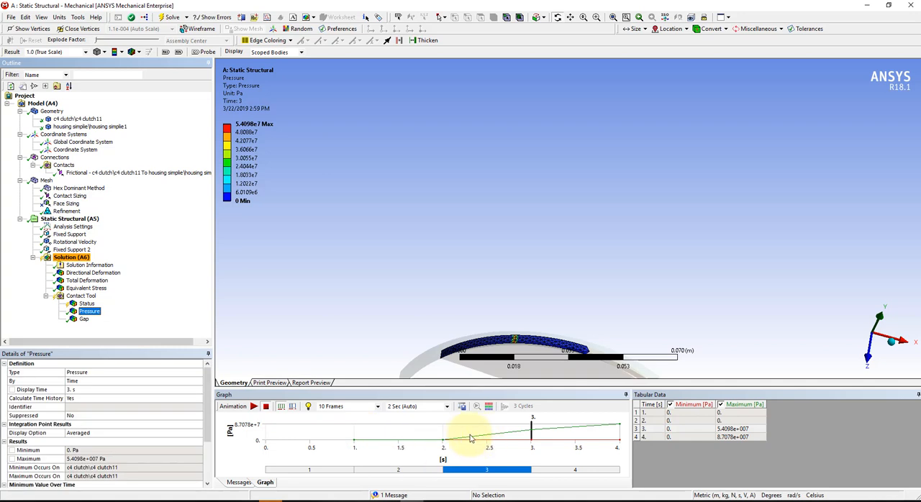
Retrieve the contact Pressure result at about 2.51 s and again at 3 s to compare the contact pressure.
{"action": "mouse_move", "coordinate": [500, 440]}
{"action": "left_mouse_down"}
{"action": "mouse_move", "coordinate": [477, 438]}
{"action": "mouse_move", "coordinate": [488, 442]}
{"action": "left_mouse_up"}
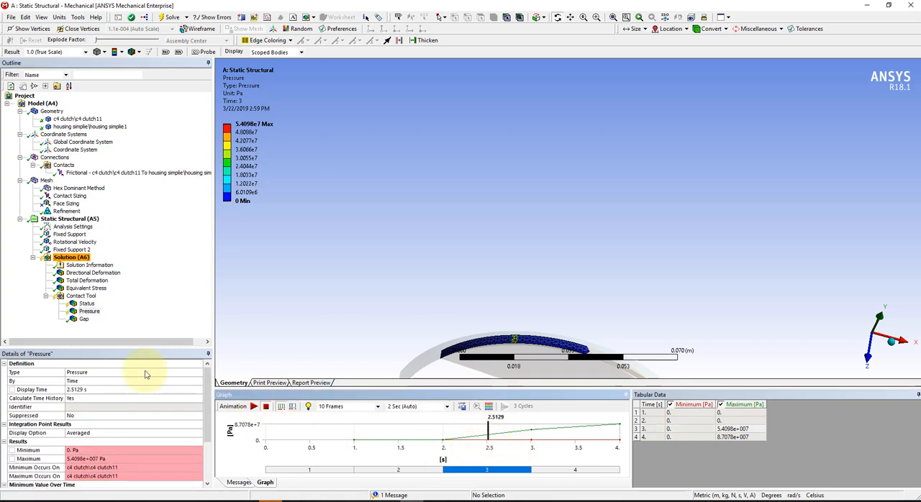
{"action": "left_click", "coordinate": [87, 312]}
{"action": "right_click", "coordinate": [87, 311]}
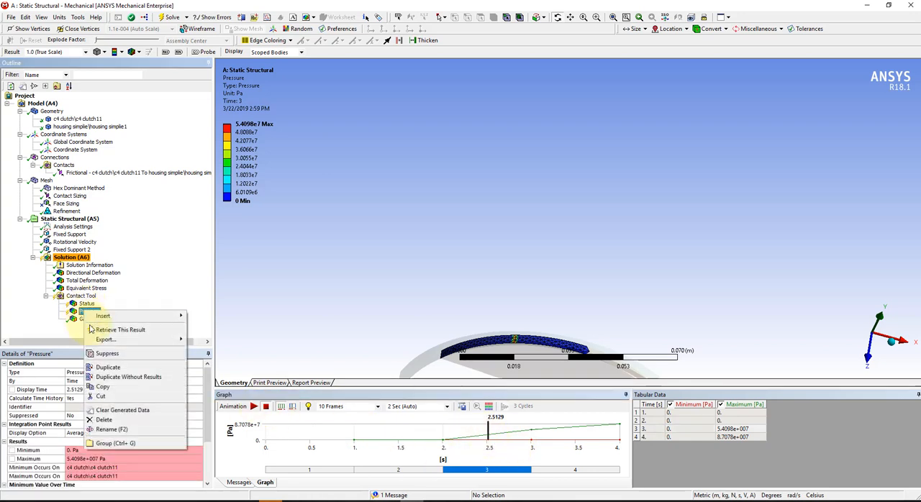
{"action": "left_click", "coordinate": [96, 329]}
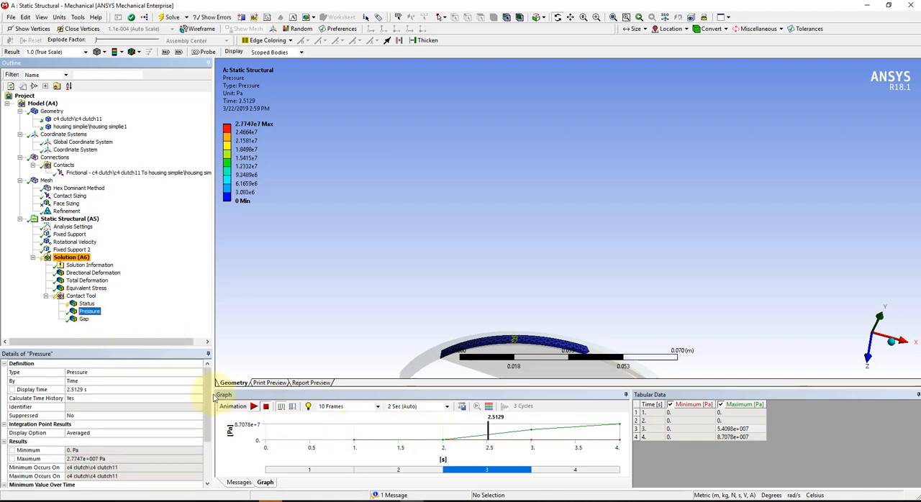
{"action": "left_click", "coordinate": [532, 436]}
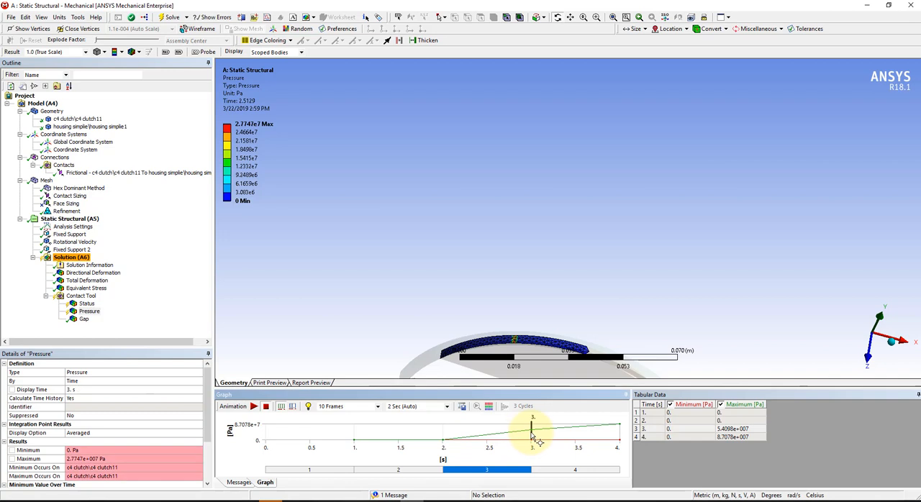
{"action": "right_click", "coordinate": [80, 317]}
{"action": "left_click", "coordinate": [96, 332]}
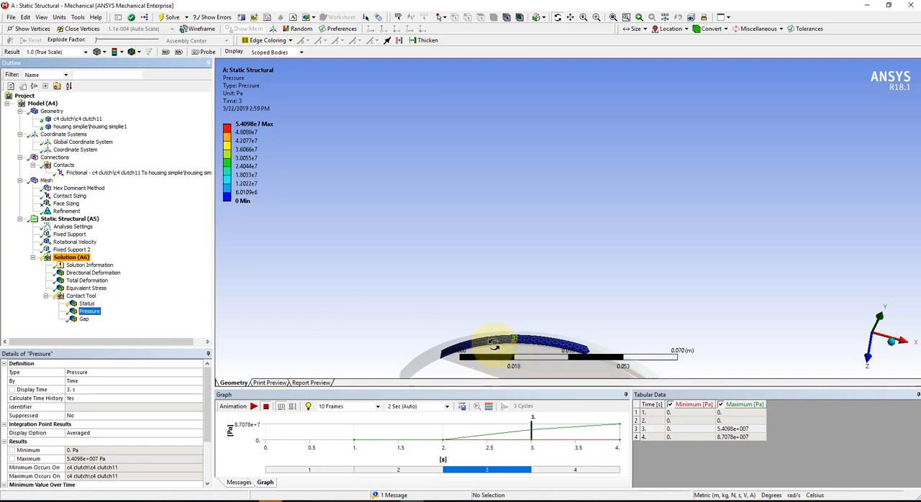
Retrieve the contact Pressure result at about 2.33 s and at about 2.18 s to narrow down when engagement begins.
{"action": "left_click", "coordinate": [481, 432]}
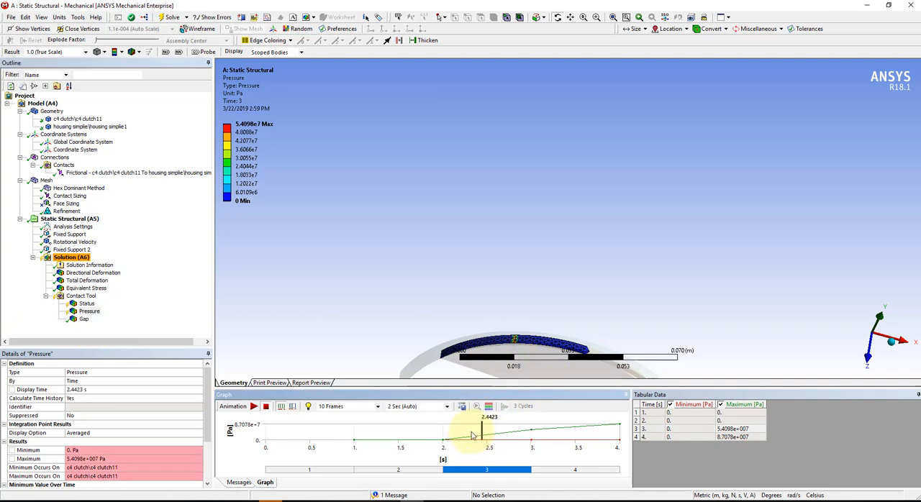
{"action": "right_click", "coordinate": [86, 312]}
{"action": "left_click", "coordinate": [144, 325]}
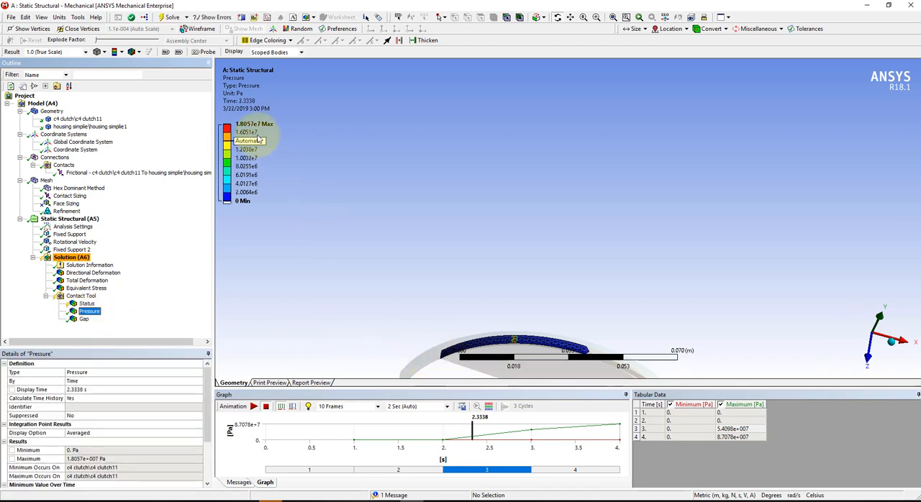
{"action": "left_click", "coordinate": [458, 436]}
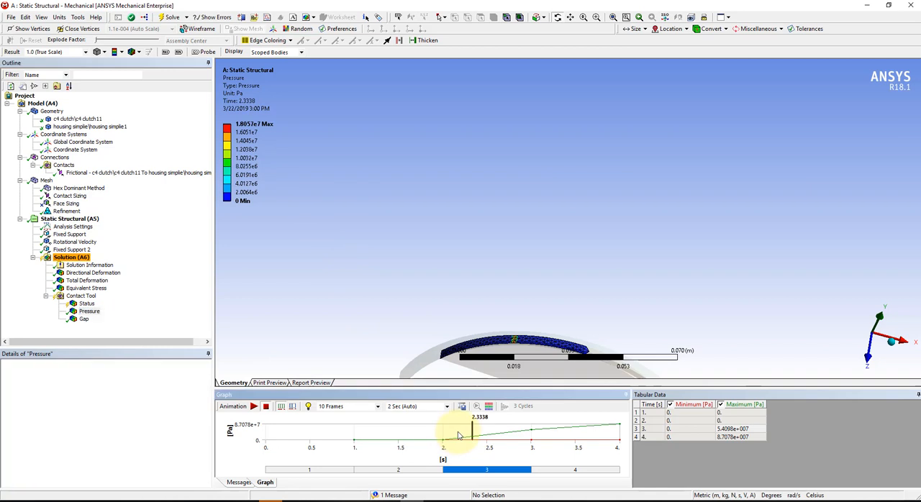
{"action": "left_click", "coordinate": [89, 311]}
{"action": "right_click", "coordinate": [89, 311]}
{"action": "left_click", "coordinate": [123, 327]}
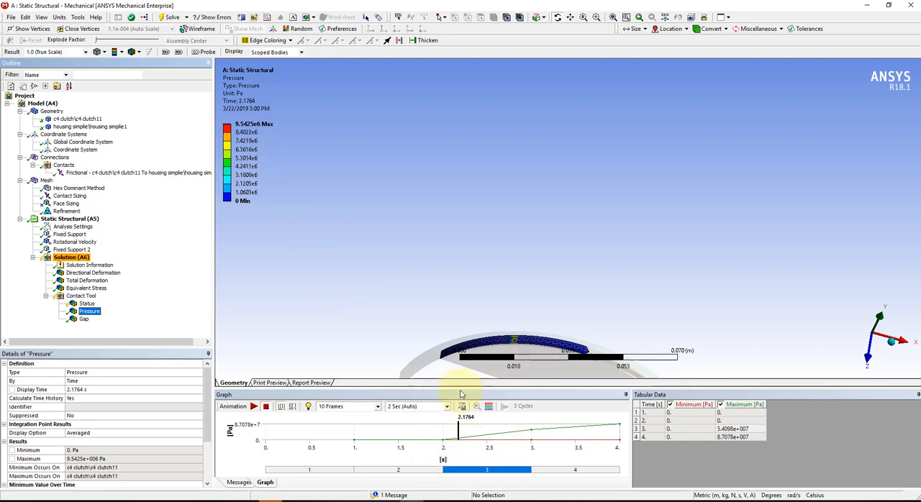
Retrieve the contact Pressure result at 2 s and inspect the whole clutch against the housing.
{"action": "scroll", "coordinate": [458, 345], "scroll_direction": "down", "scroll_amount": 1}
{"action": "left_click", "coordinate": [451, 437]}
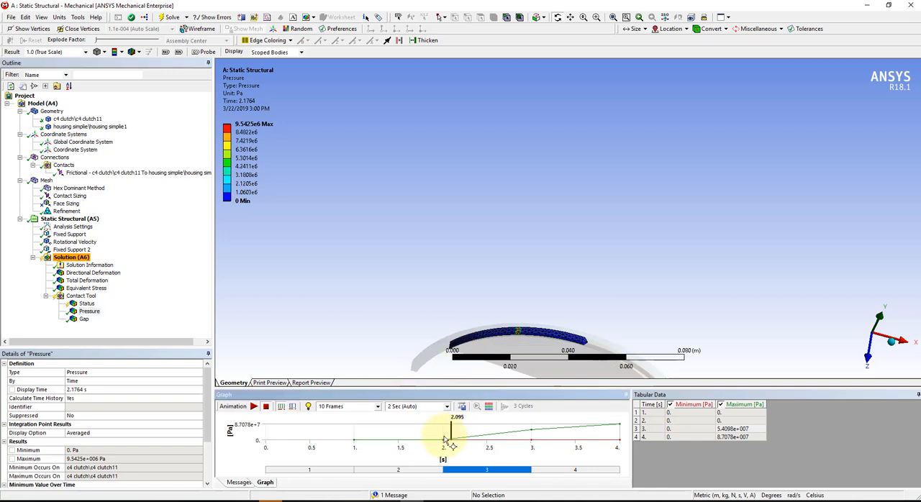
{"action": "left_click_drag", "start_coordinate": [451, 440], "coordinate": [441, 431]}
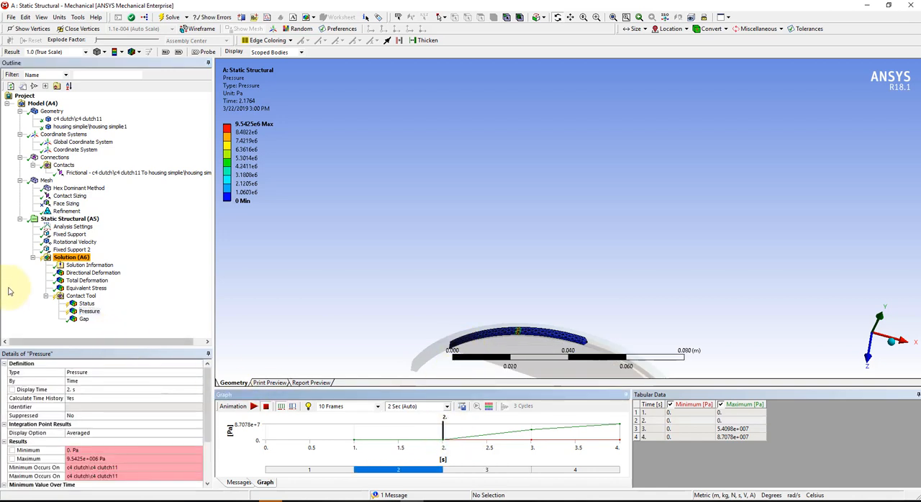
{"action": "left_click", "coordinate": [83, 312]}
{"action": "left_click", "coordinate": [101, 330]}
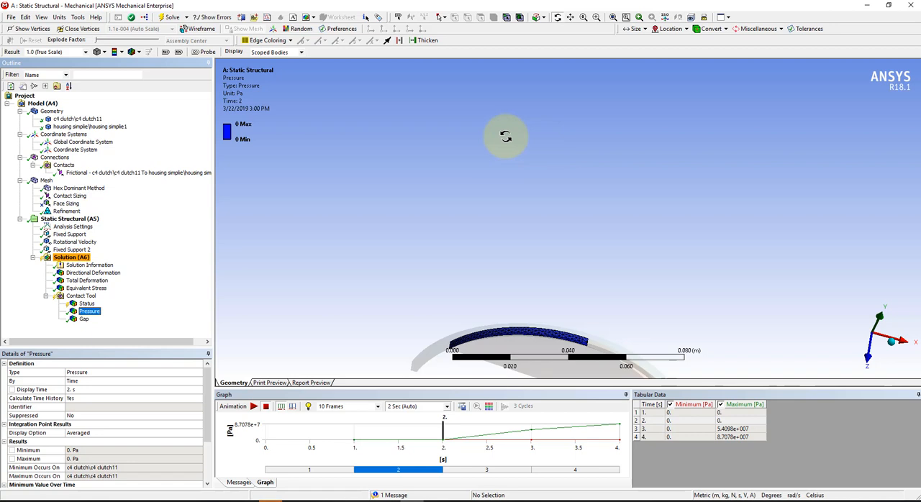
{"action": "left_click_drag", "start_coordinate": [611, 228], "coordinate": [698, 195]}
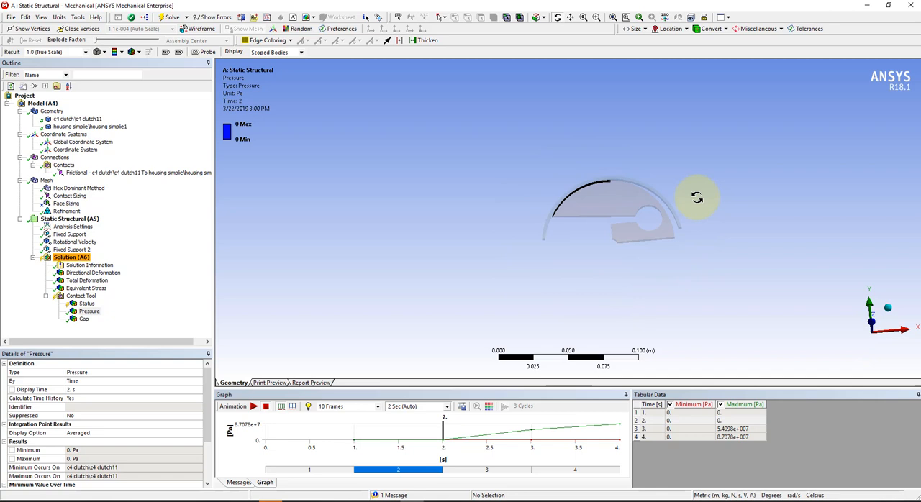